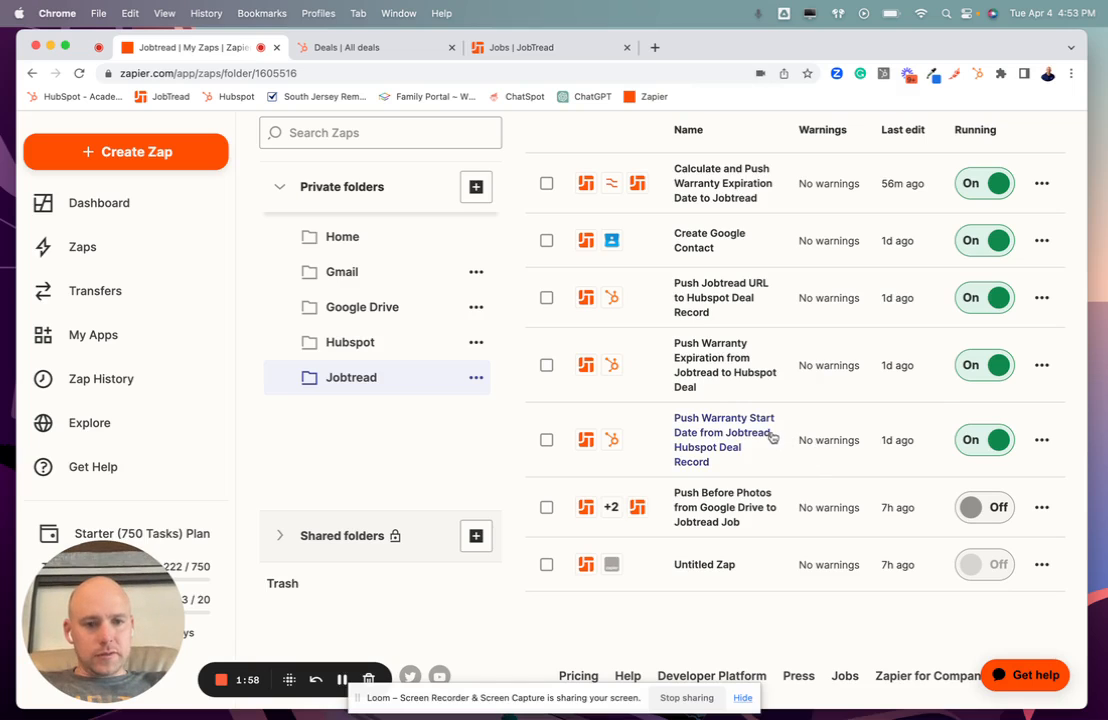
Open the unpublished draft of the "Push Hubspot Deal in Jobtread as Job" Zap from the Hubspot folder for editing
scroll(841, 453, "down", 2)
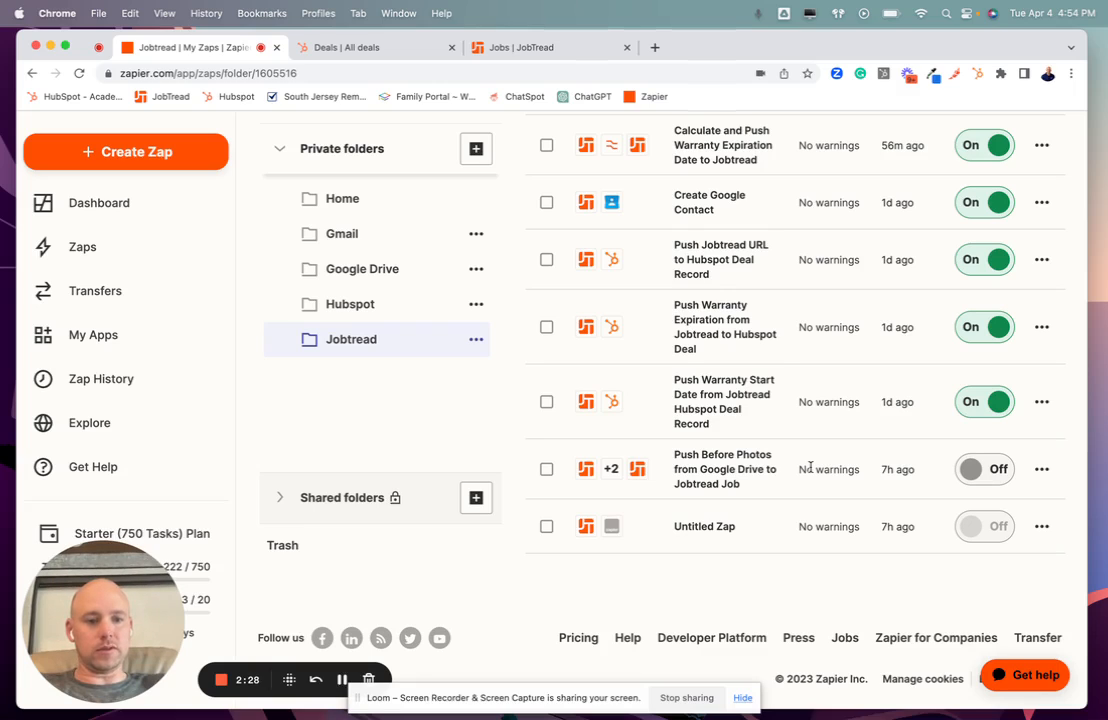
scroll(810, 467, "up", 3)
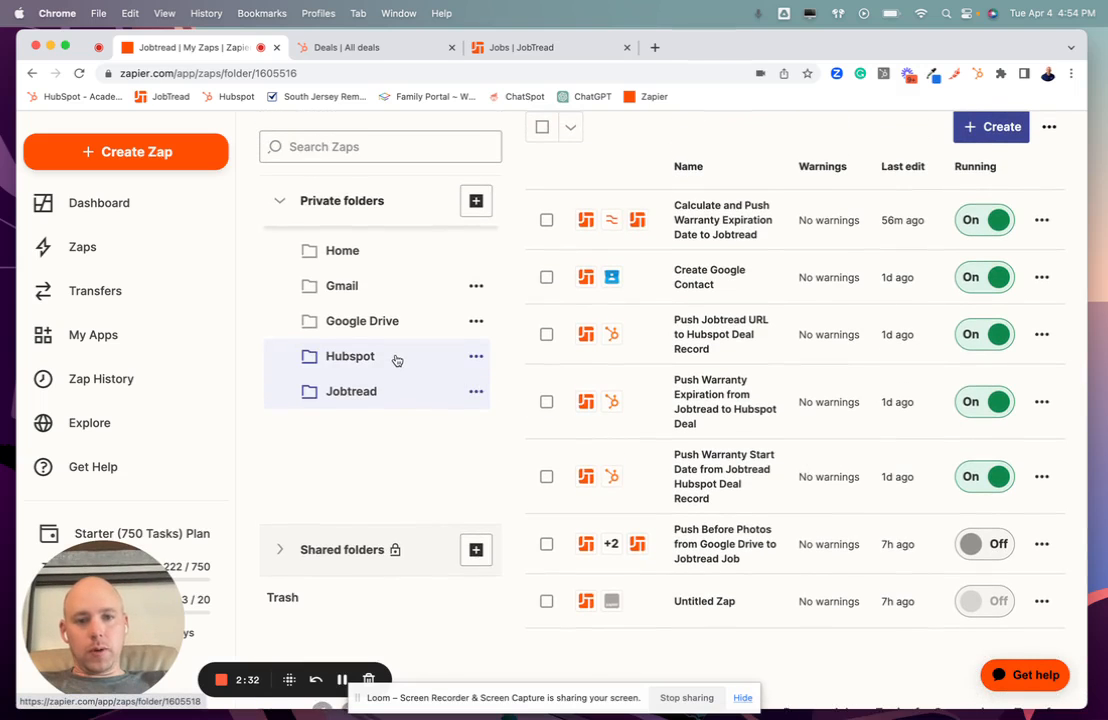
left_click(398, 360)
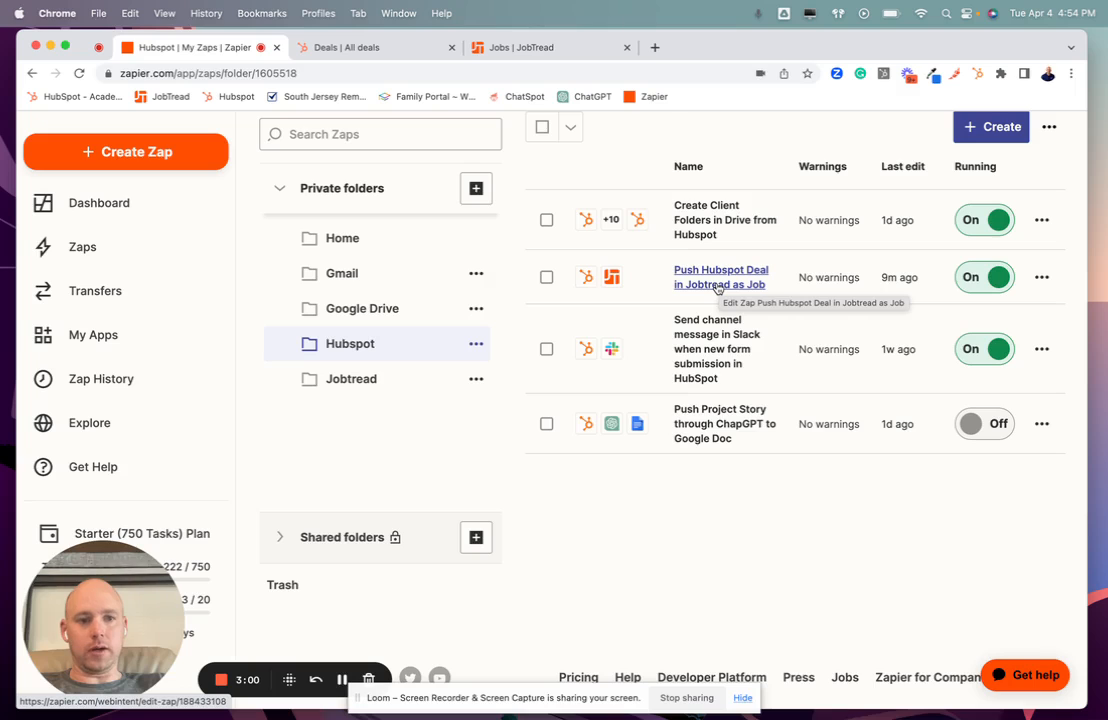
left_click(718, 287)
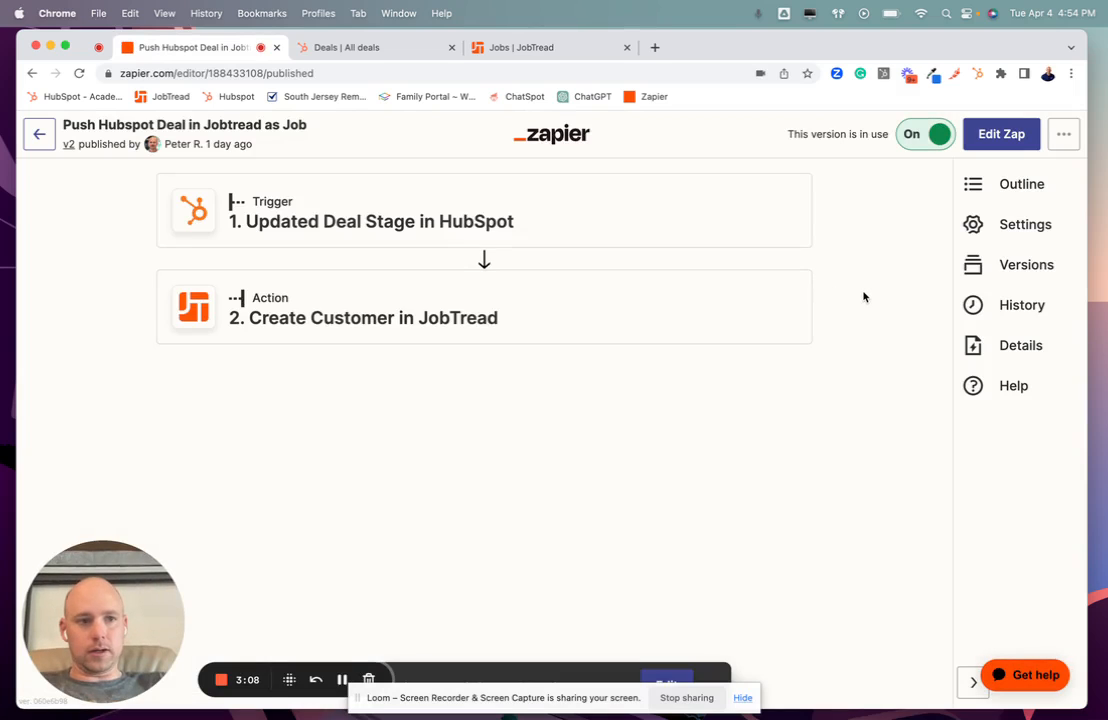
left_click(1004, 137)
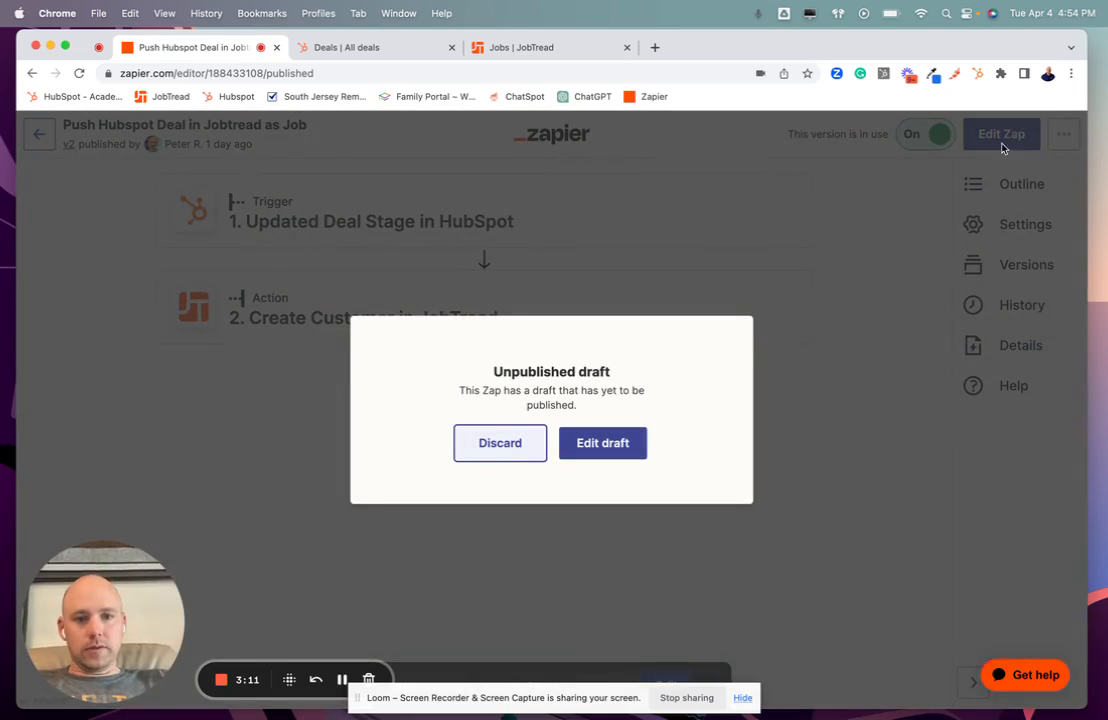
left_click(589, 452)
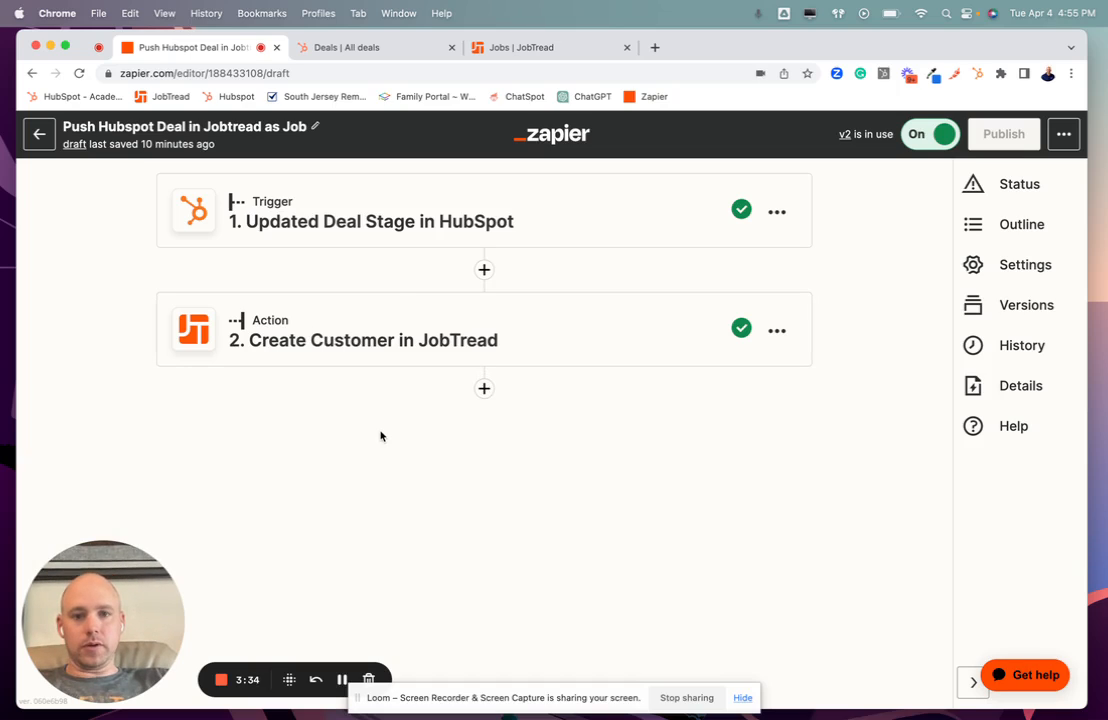
Open the Updated Deal Stage in HubSpot trigger and review its event and connected account
left_click(380, 232)
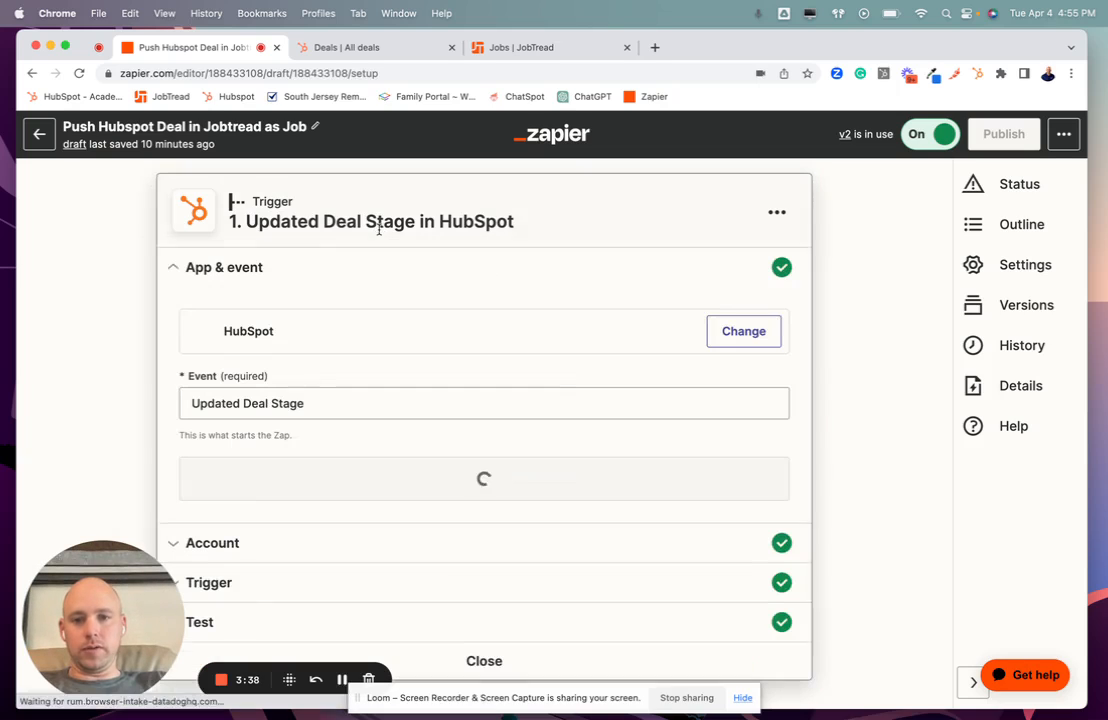
scroll(430, 390, "down", 3)
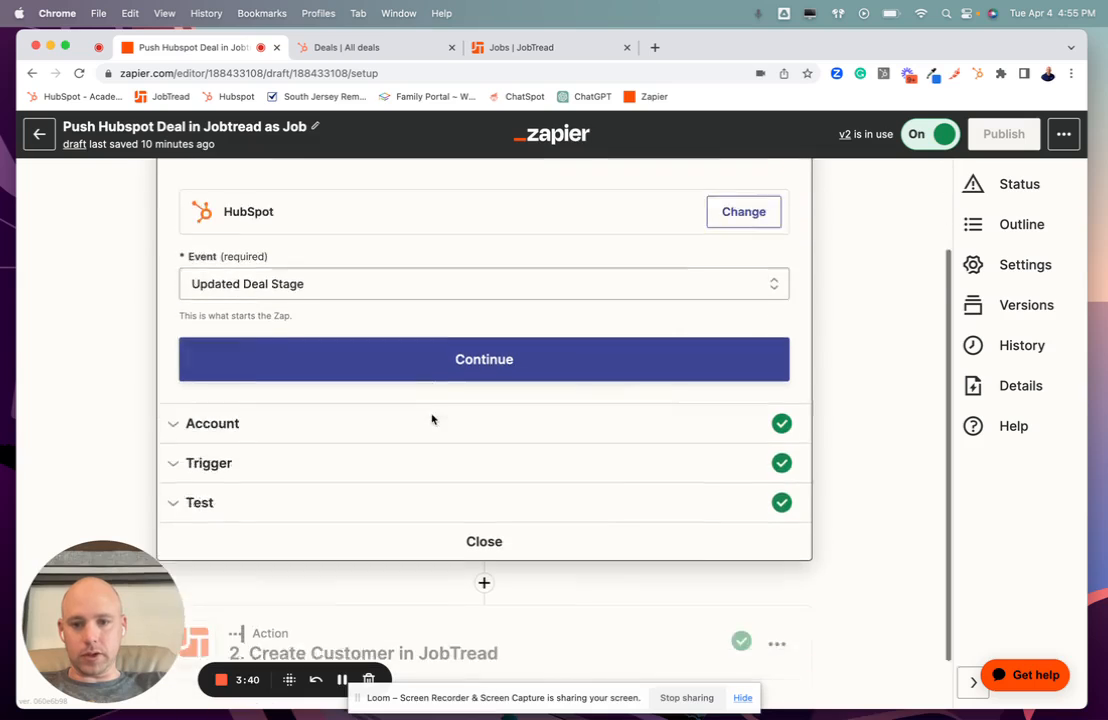
scroll(386, 366, "up", 3)
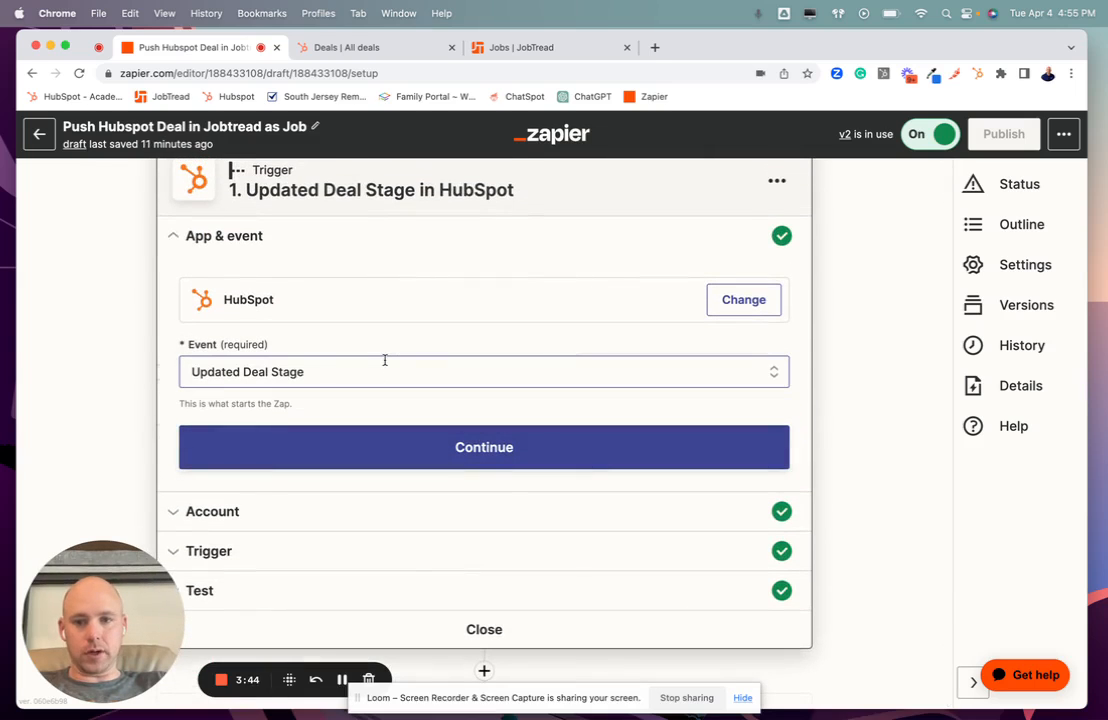
scroll(384, 360, "down", 1)
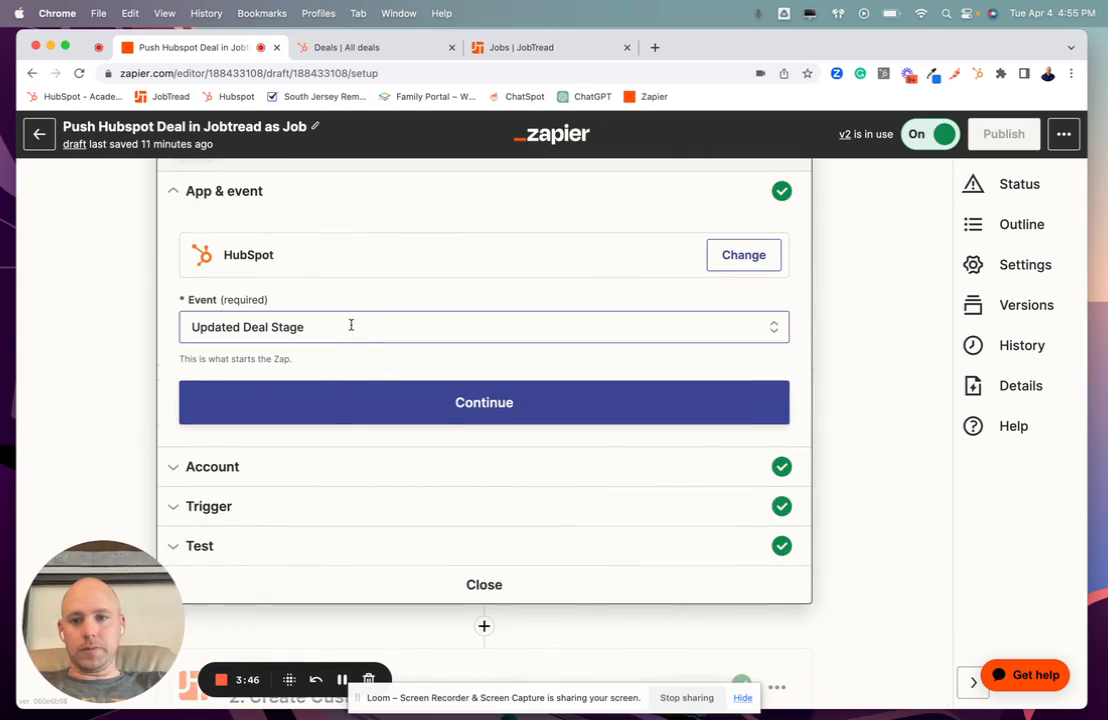
scroll(351, 325, "down", 1)
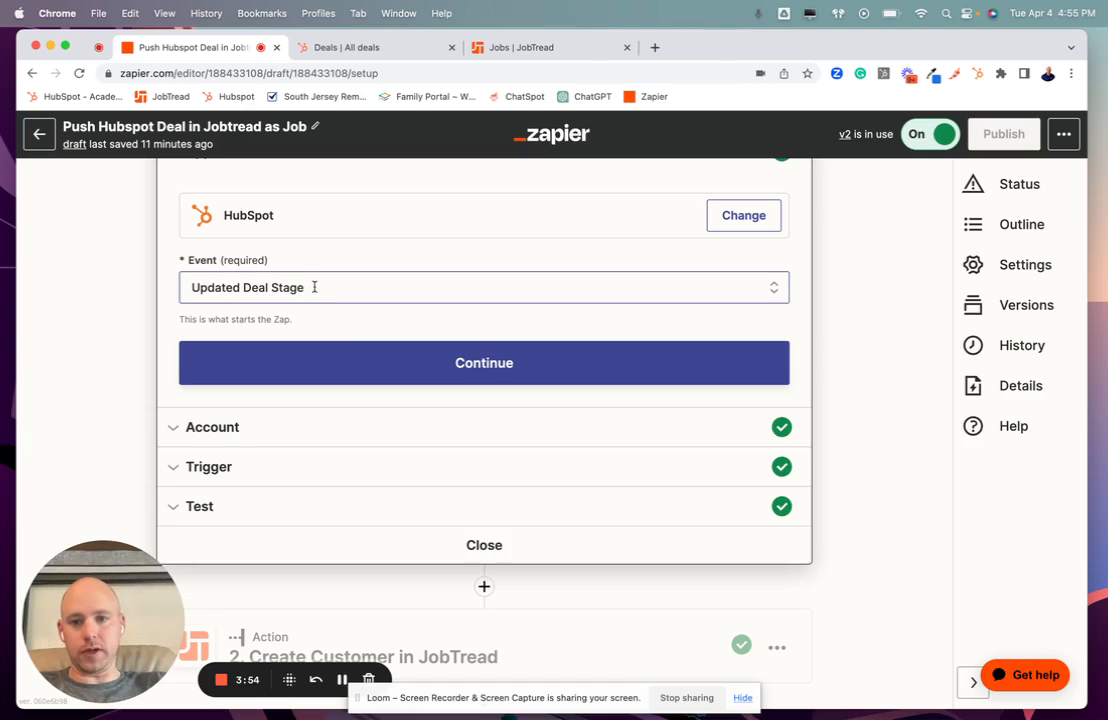
left_click(344, 440)
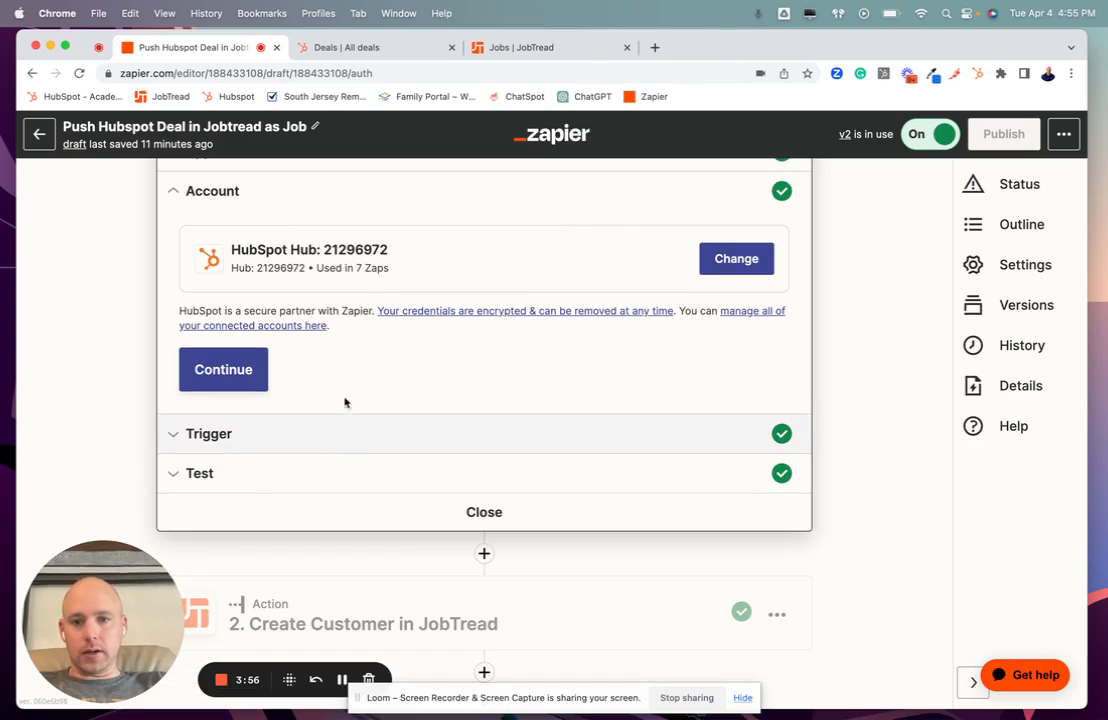
Check the trigger's Deal Pipeline setting and look through the available Deal Stage options without changing the selection
left_click(316, 446)
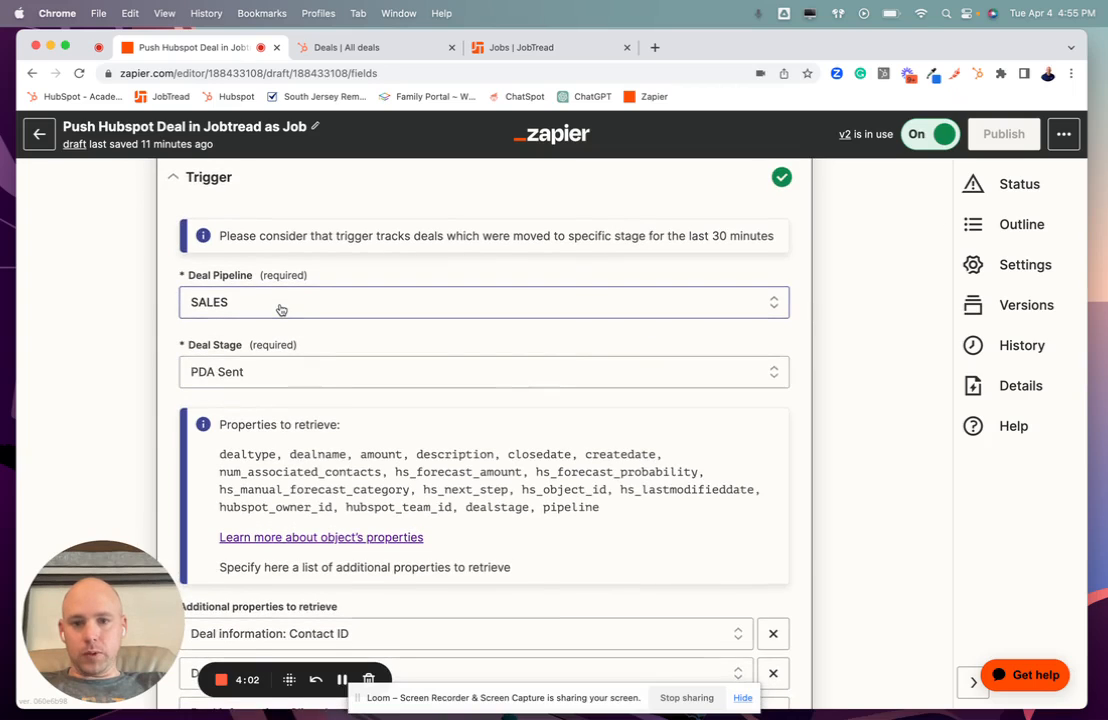
left_click(280, 309)
left_click(116, 402)
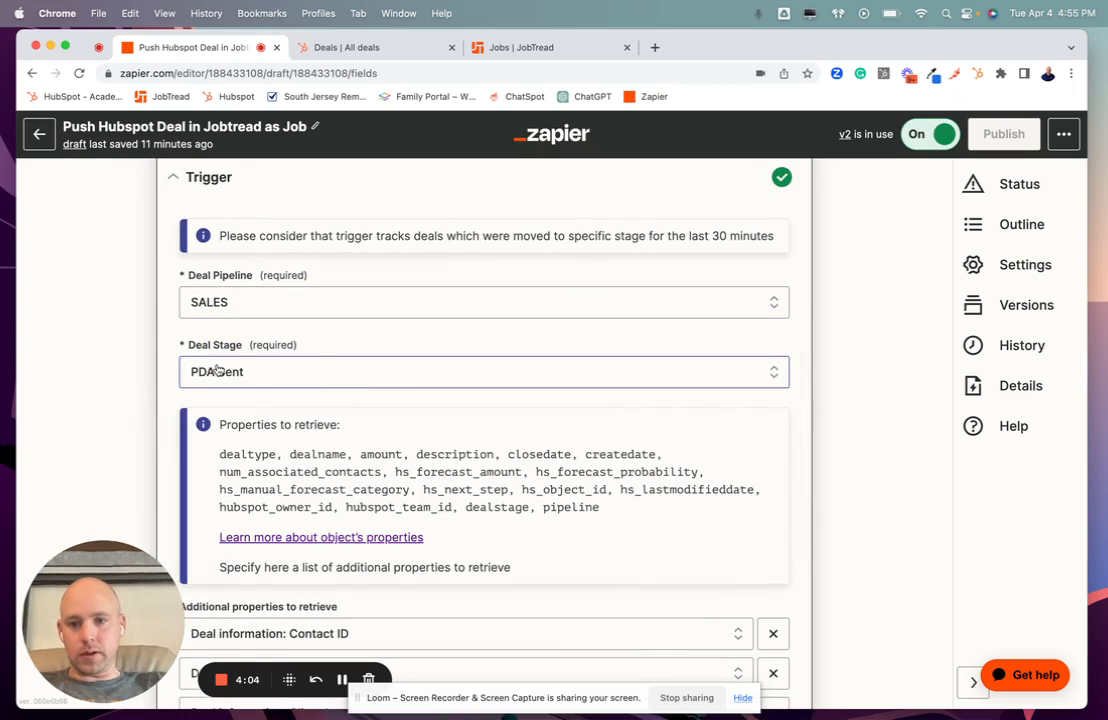
left_click(265, 377)
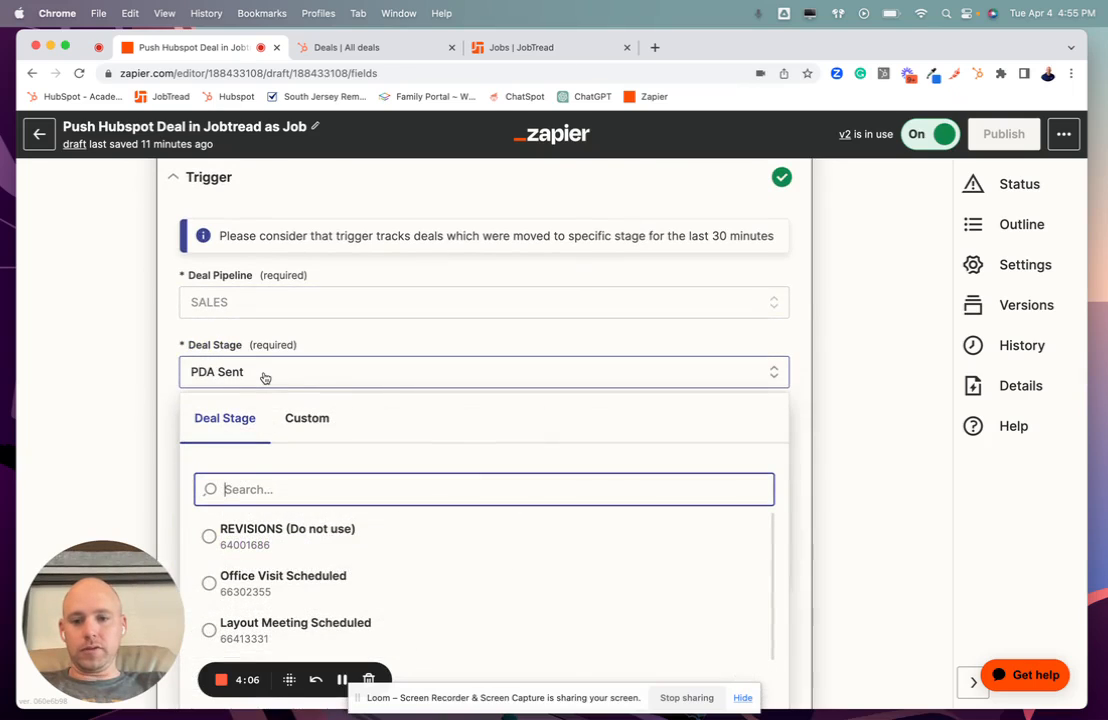
scroll(418, 571, "down", 5)
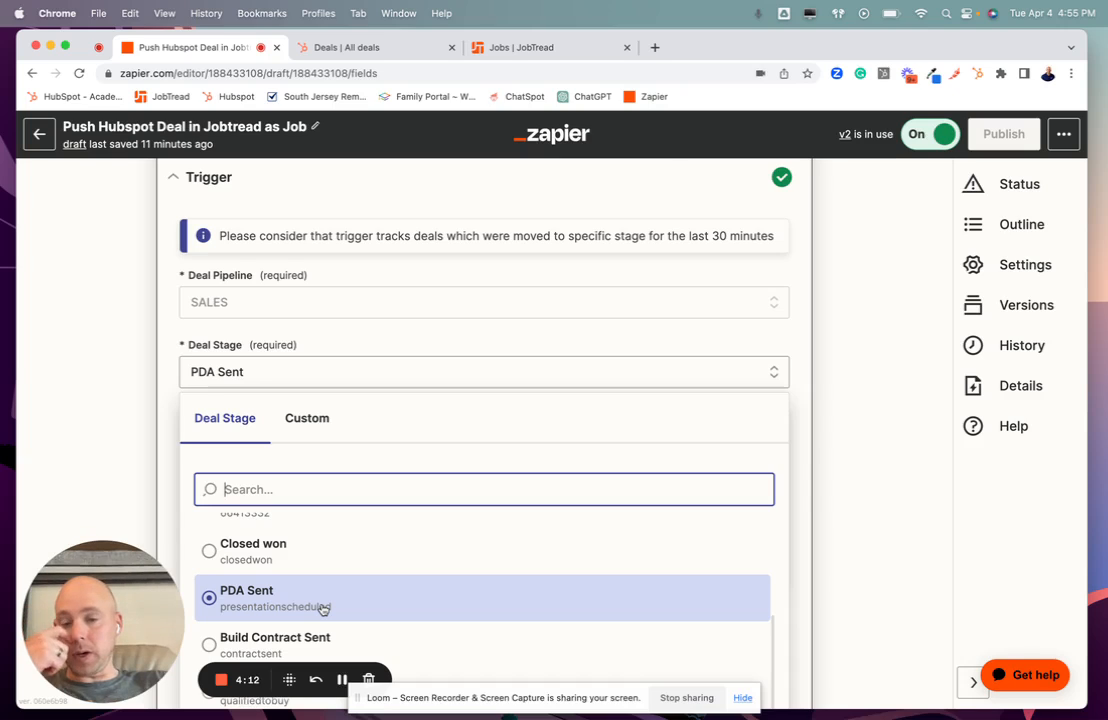
left_click(145, 427)
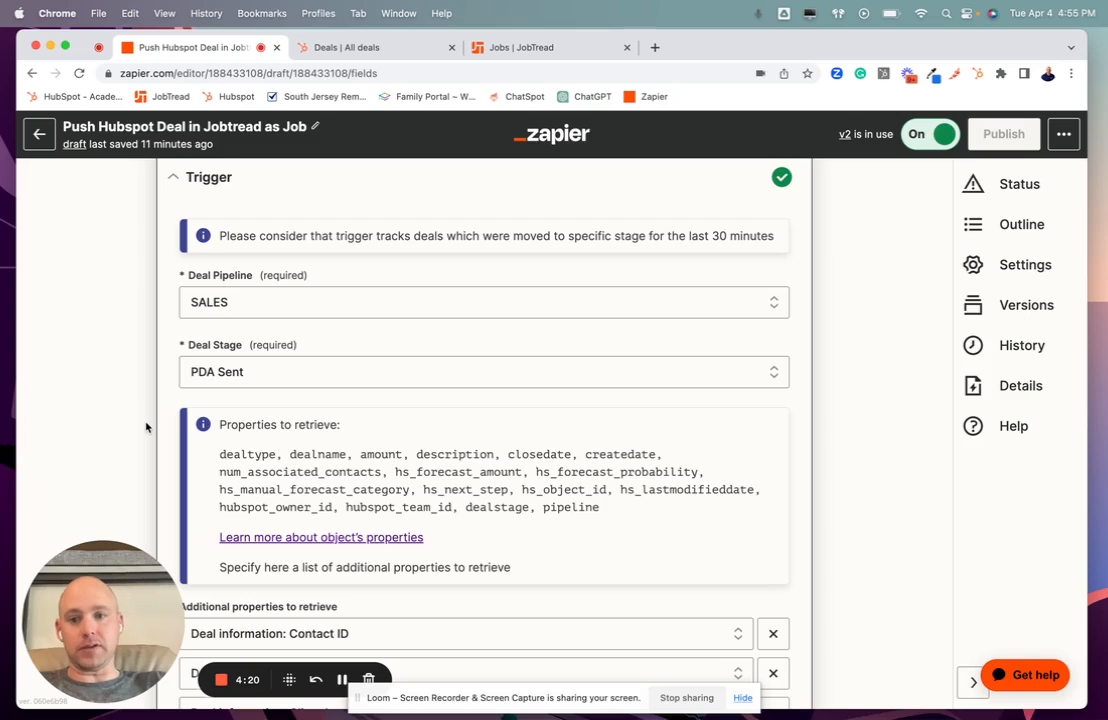
Examine the list of additional deal properties that the HubSpot trigger retrieves
scroll(145, 427, "down", 3)
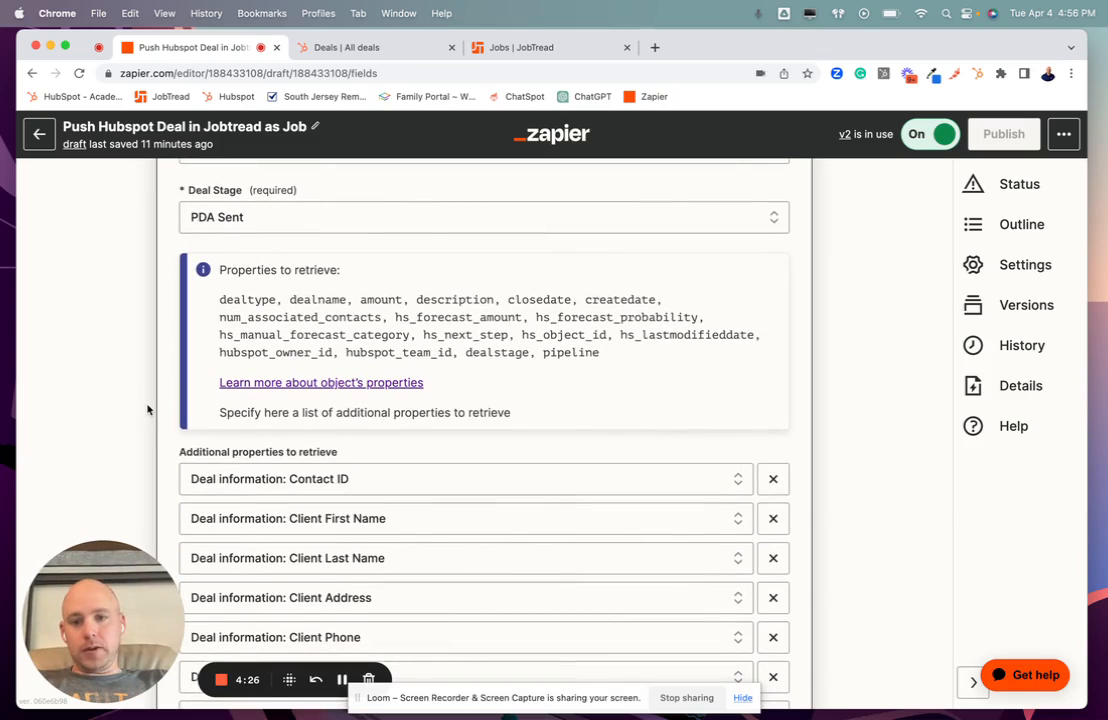
scroll(146, 418, "down", 3)
scroll(147, 409, "down", 2)
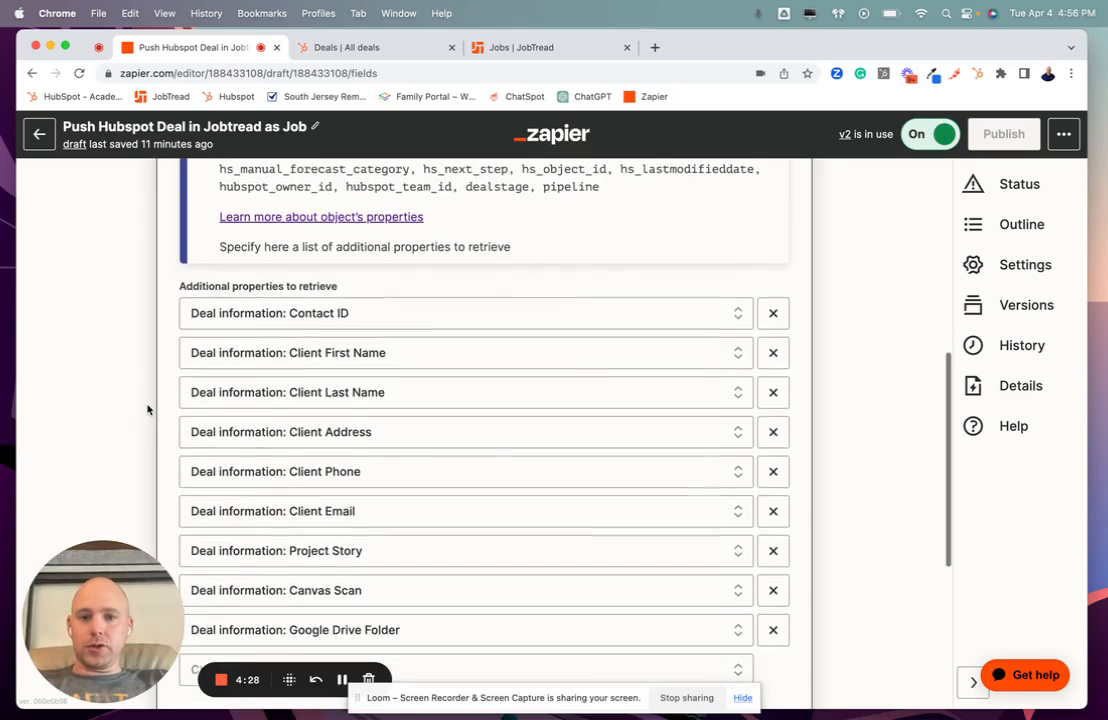
scroll(147, 409, "down", 2)
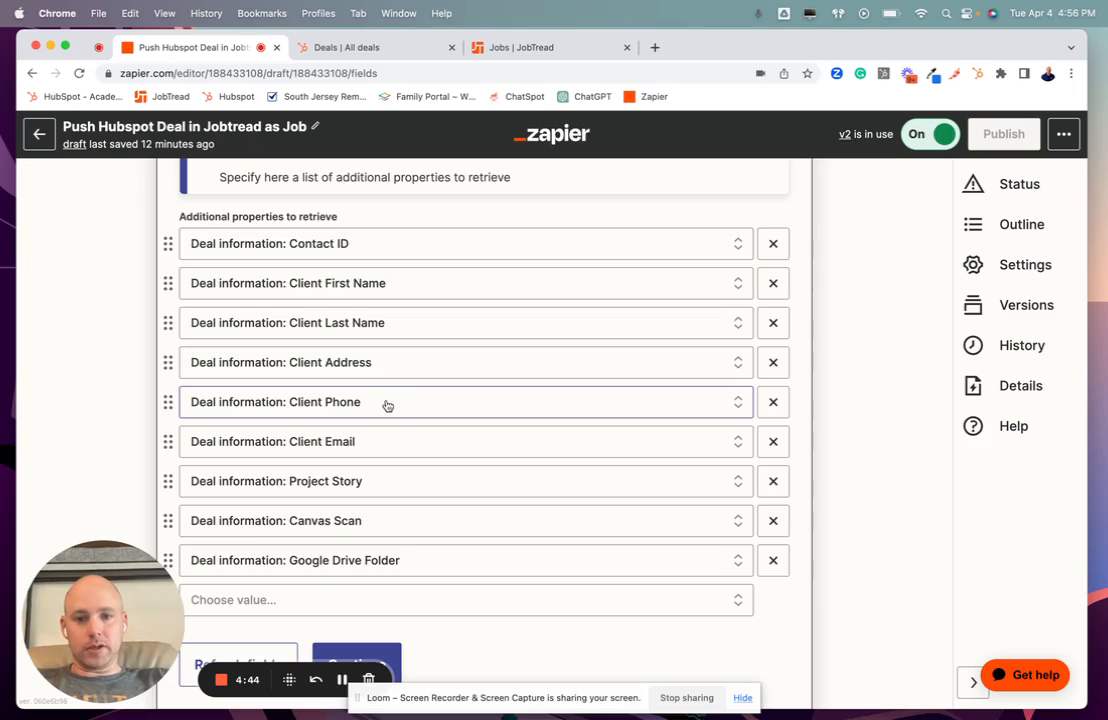
scroll(391, 455, "down", 1)
scroll(391, 455, "down", 1)
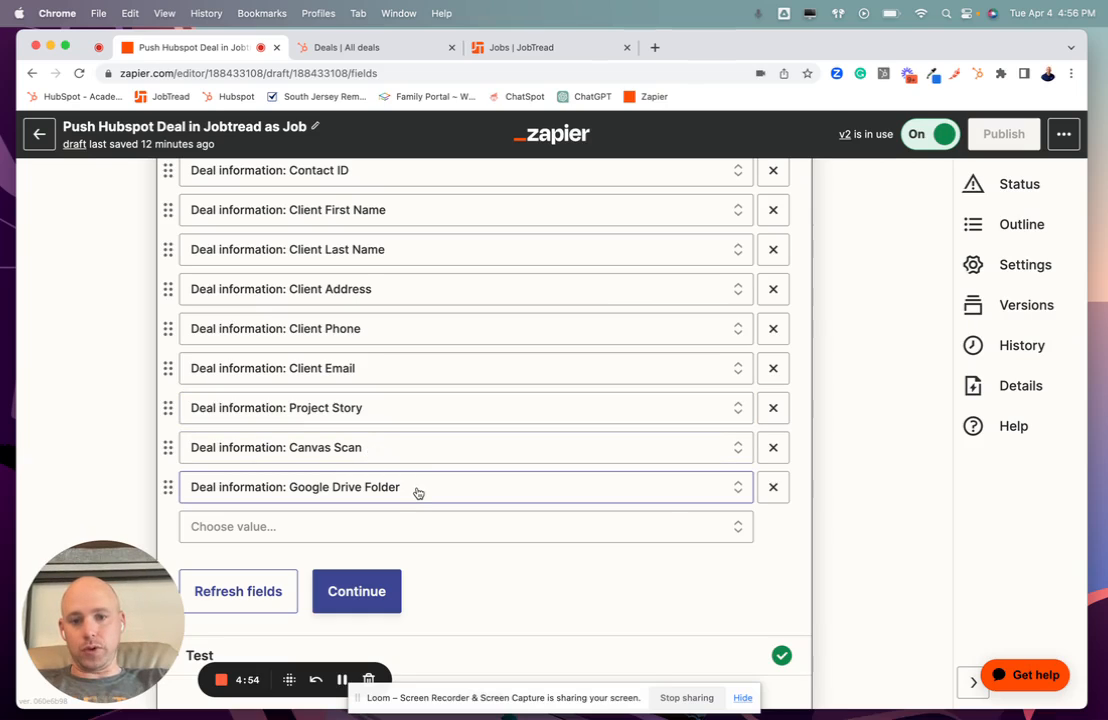
scroll(418, 493, "down", 1)
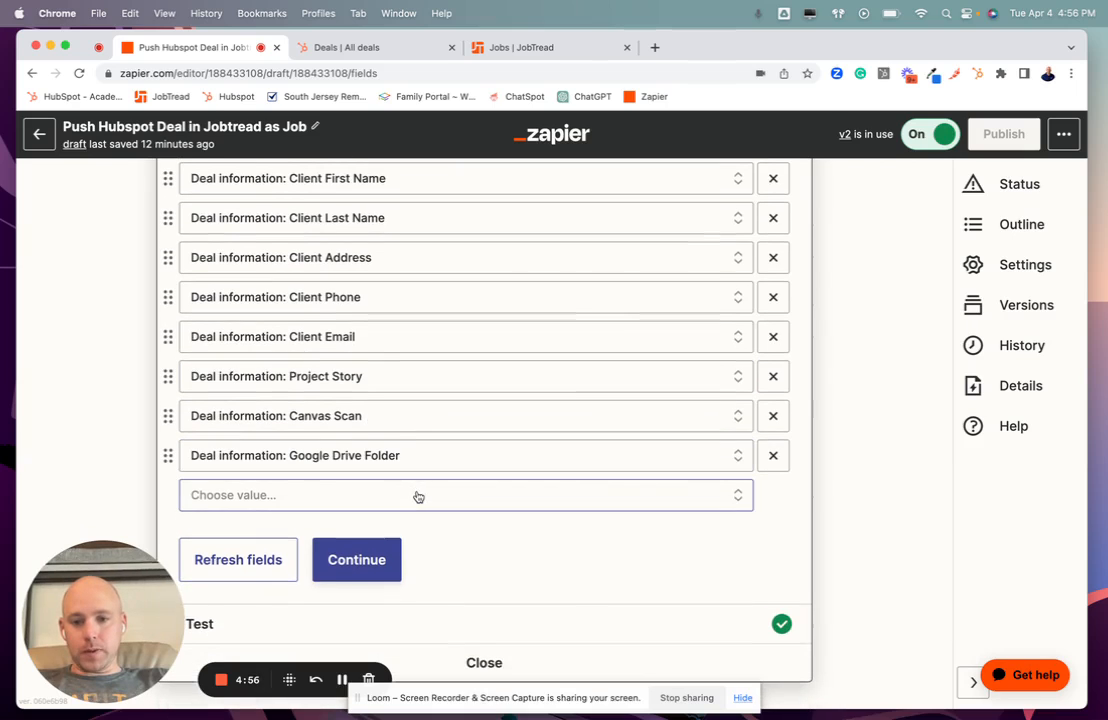
scroll(420, 550, "down", 2)
scroll(420, 552, "down", 2)
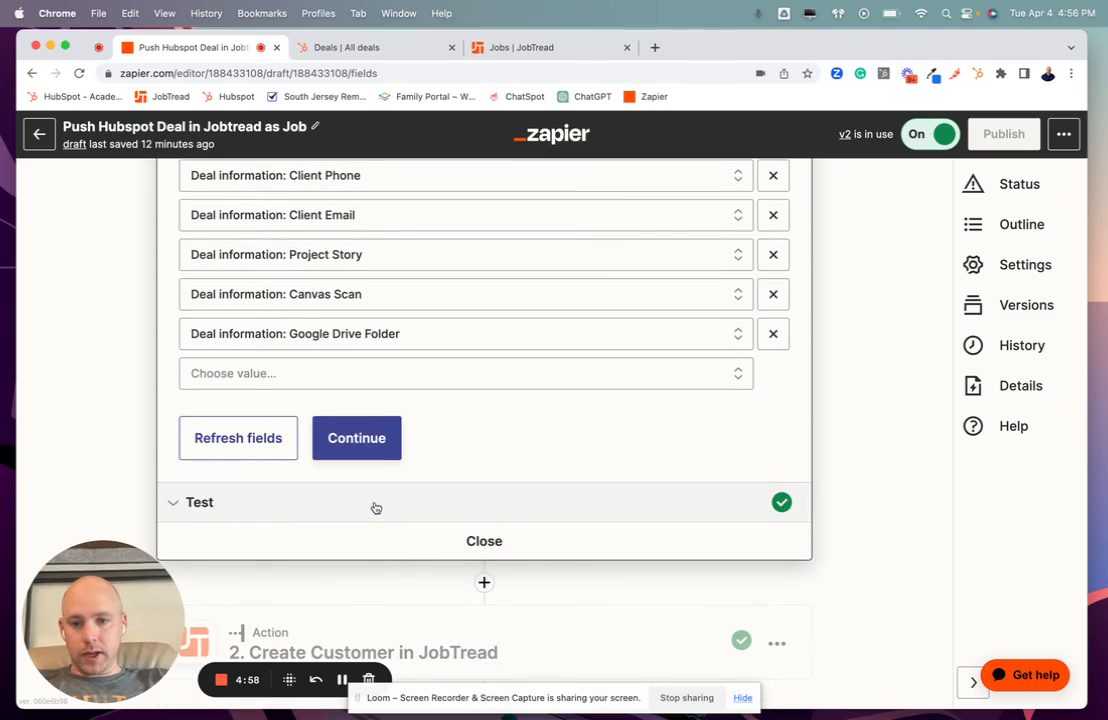
Open the trigger's test section and read through the sample deal's field data
left_click(376, 508)
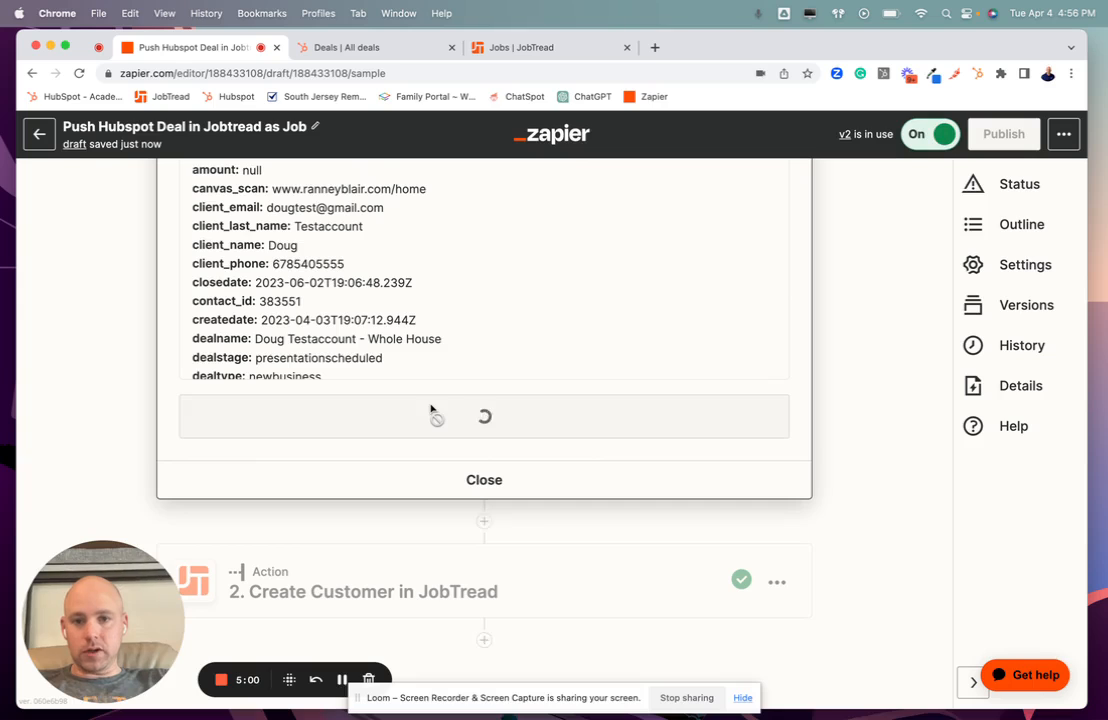
scroll(434, 382, "up", 4)
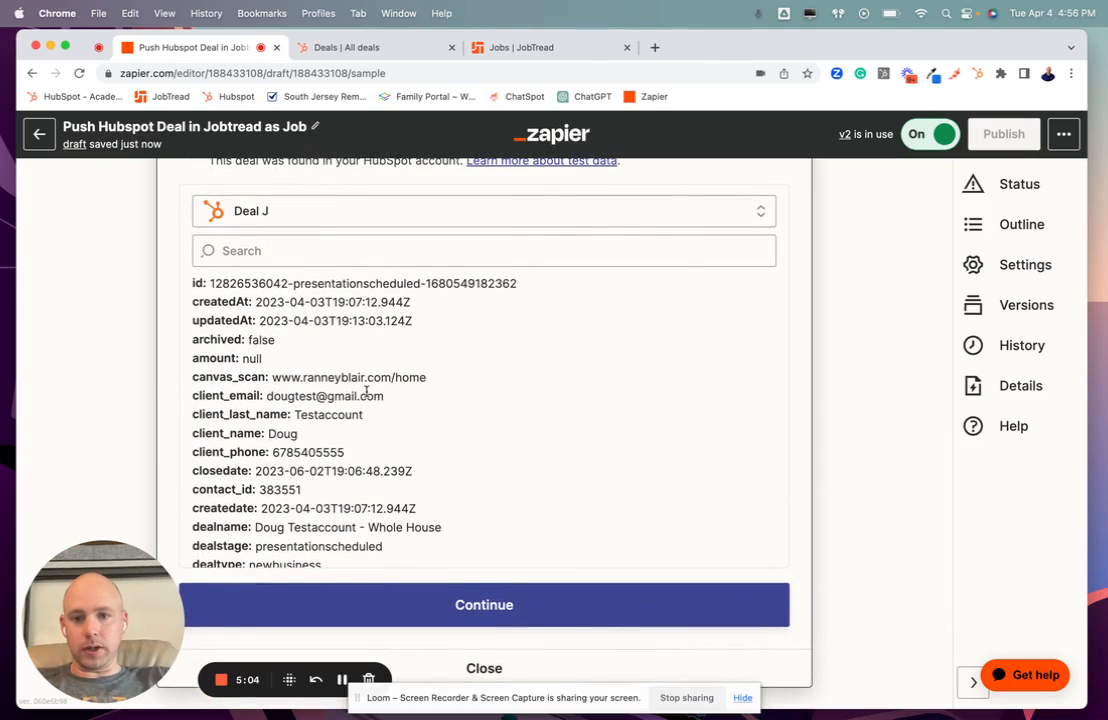
scroll(366, 392, "up", 1)
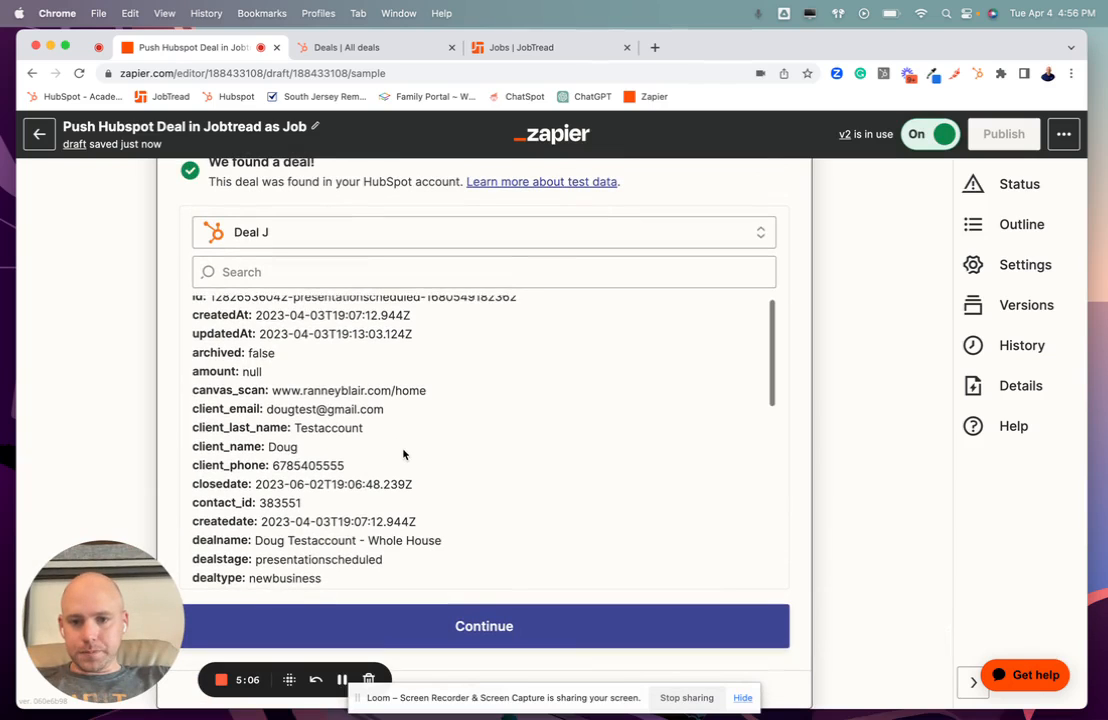
scroll(403, 455, "down", 3)
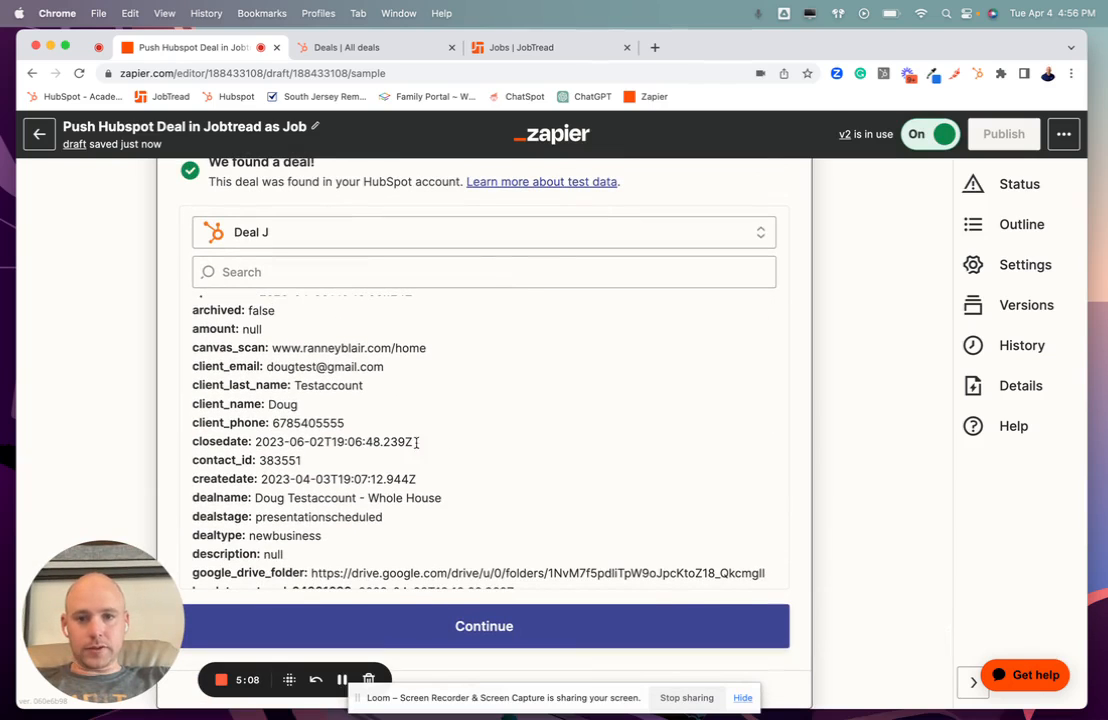
scroll(492, 428, "down", 12)
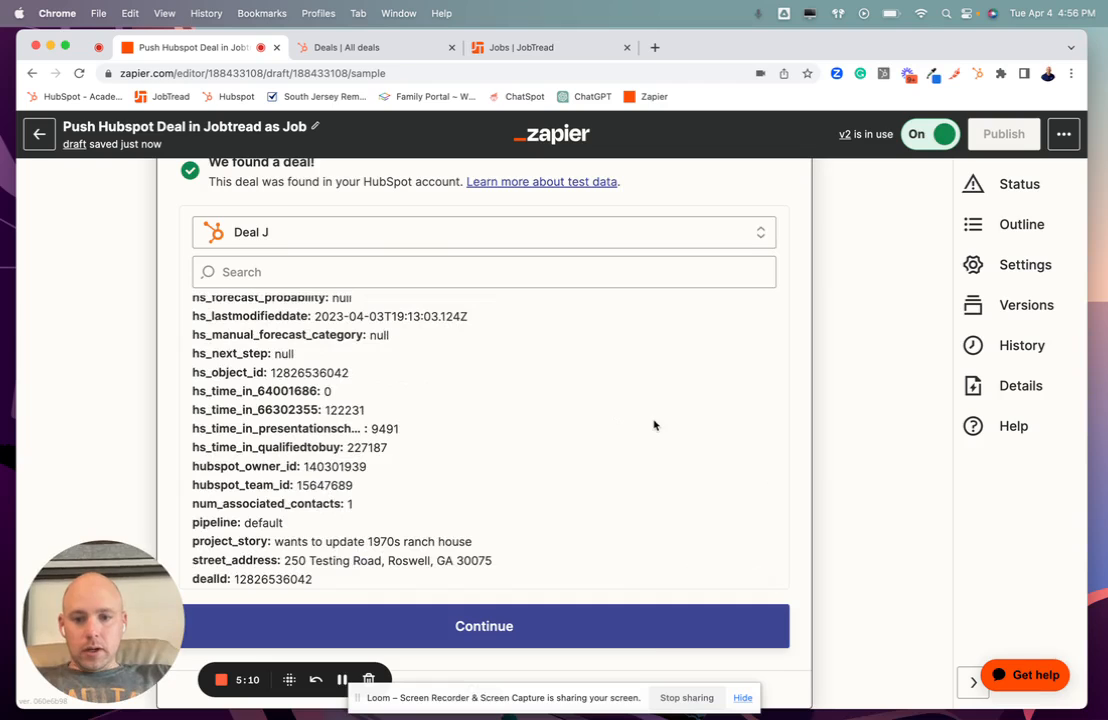
Open the Create Customer in JobTread action and review its app and event
scroll(655, 423, "down", 4)
left_click(452, 578)
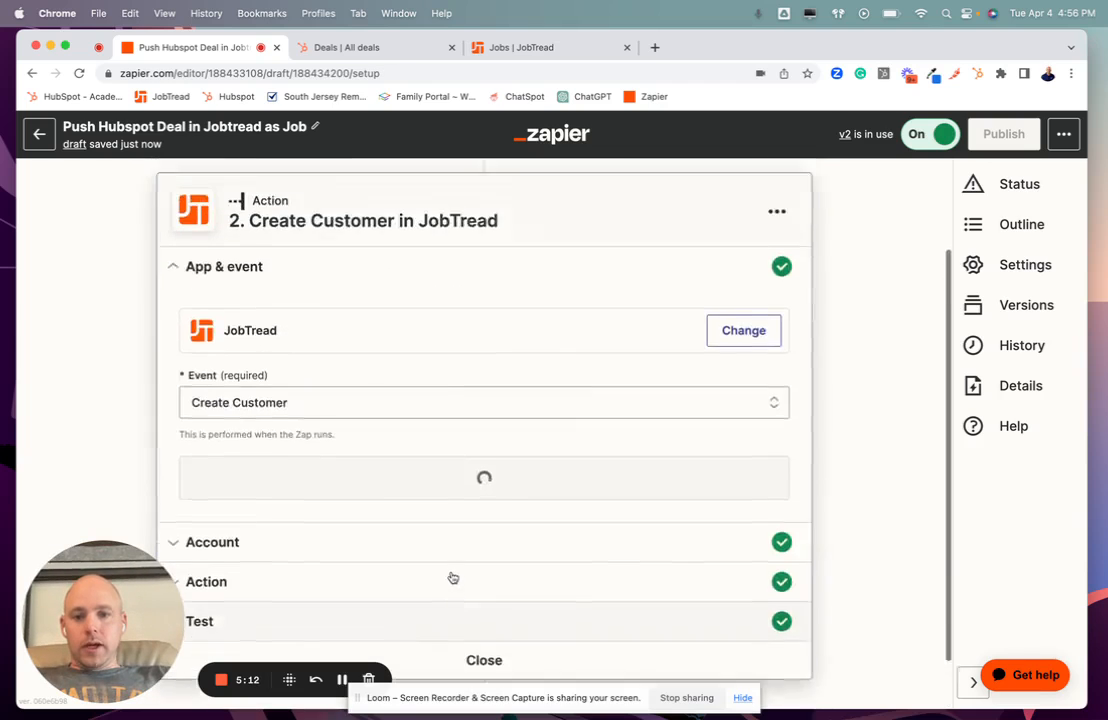
scroll(361, 481, "down", 4)
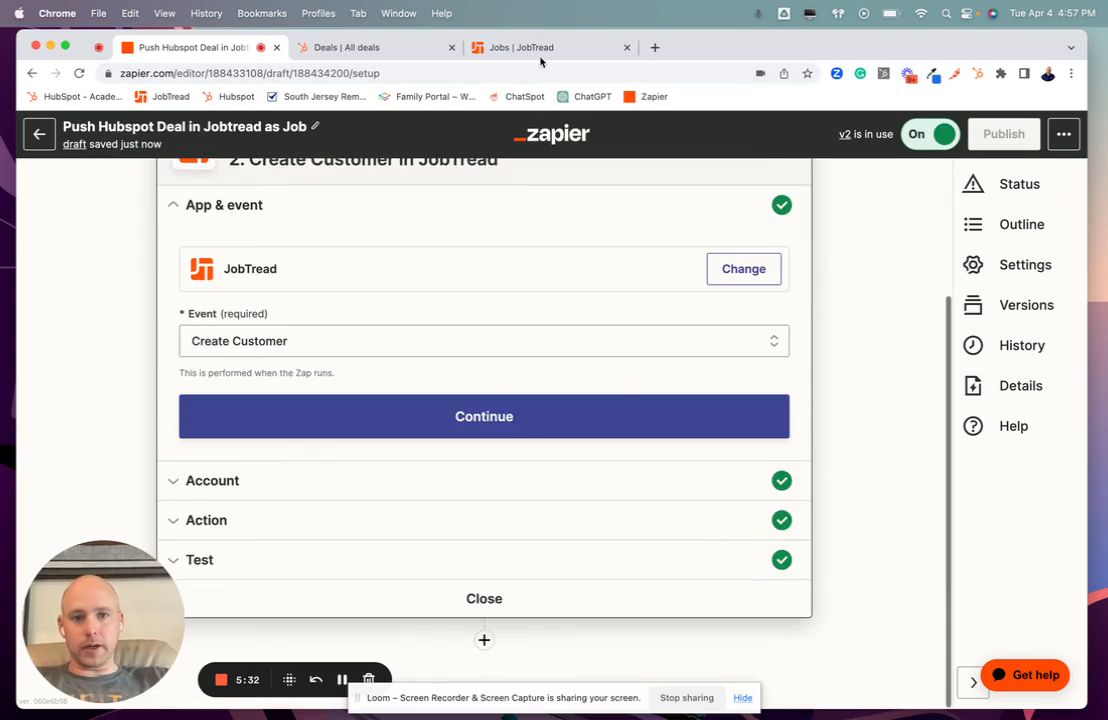
Switch to JobTread, view the required customer field in a new job form, and return to the Zapier draft
left_click(539, 47)
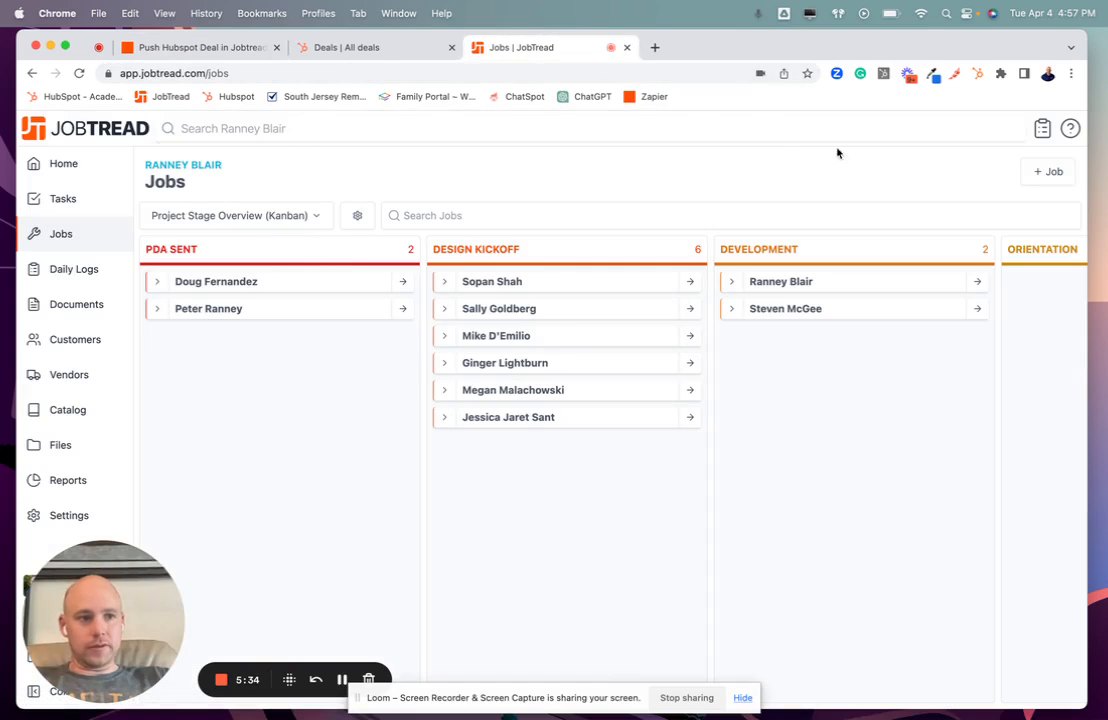
left_click(1046, 173)
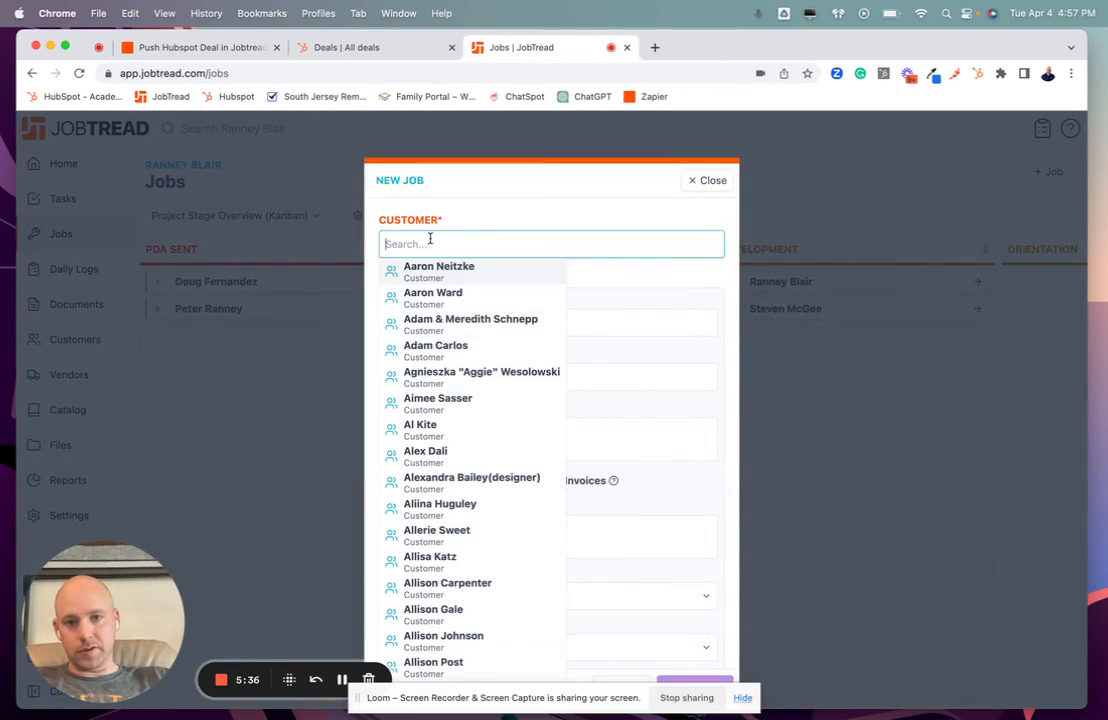
left_click(479, 217)
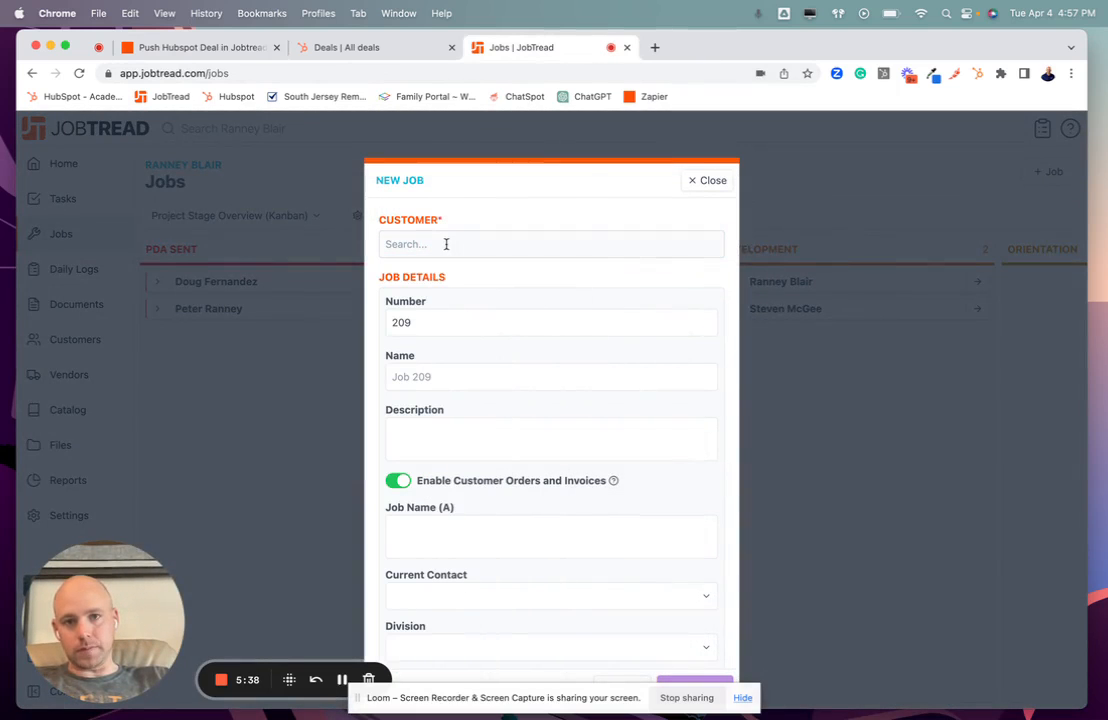
left_click(222, 47)
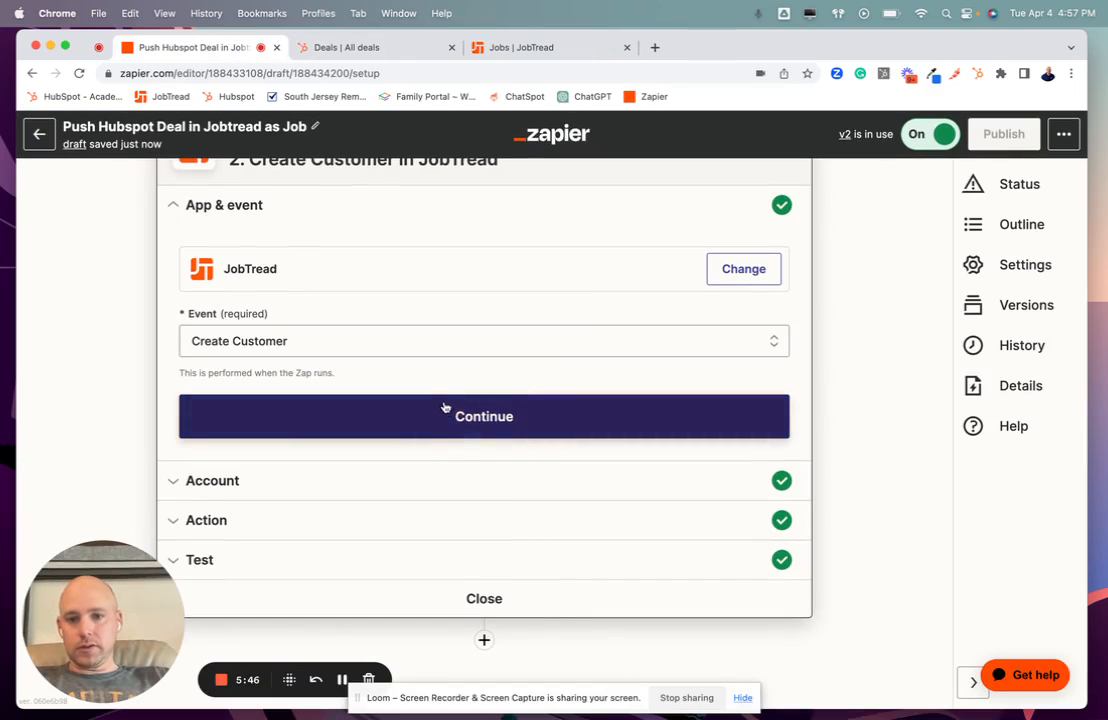
Review the connected account of the Create Customer action and open its action field settings
left_click(438, 478)
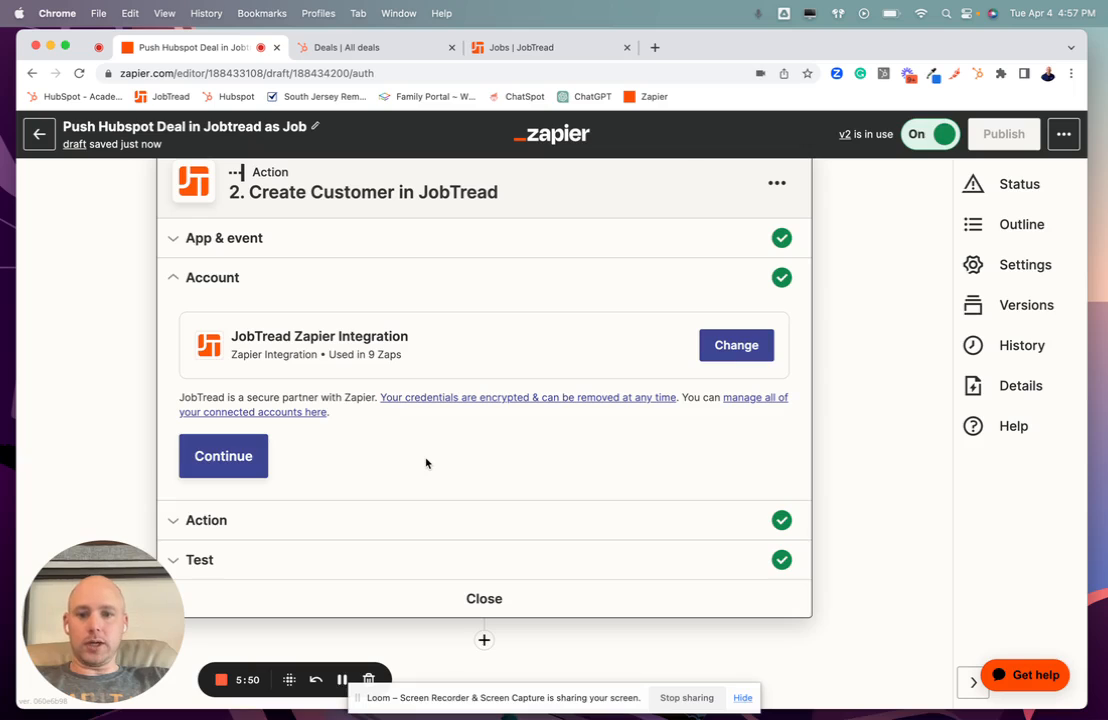
left_click(409, 528)
scroll(418, 454, "down", 4)
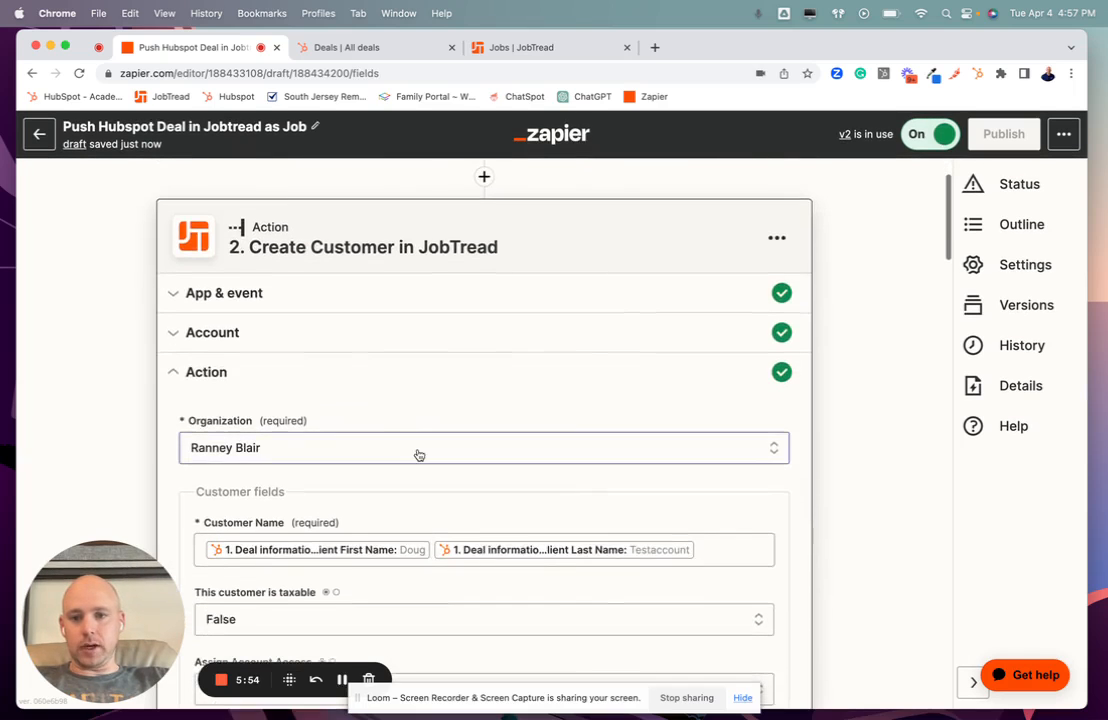
Examine the action's organization, customer name, taxable, account access and add-contact settings
scroll(389, 361, "down", 1)
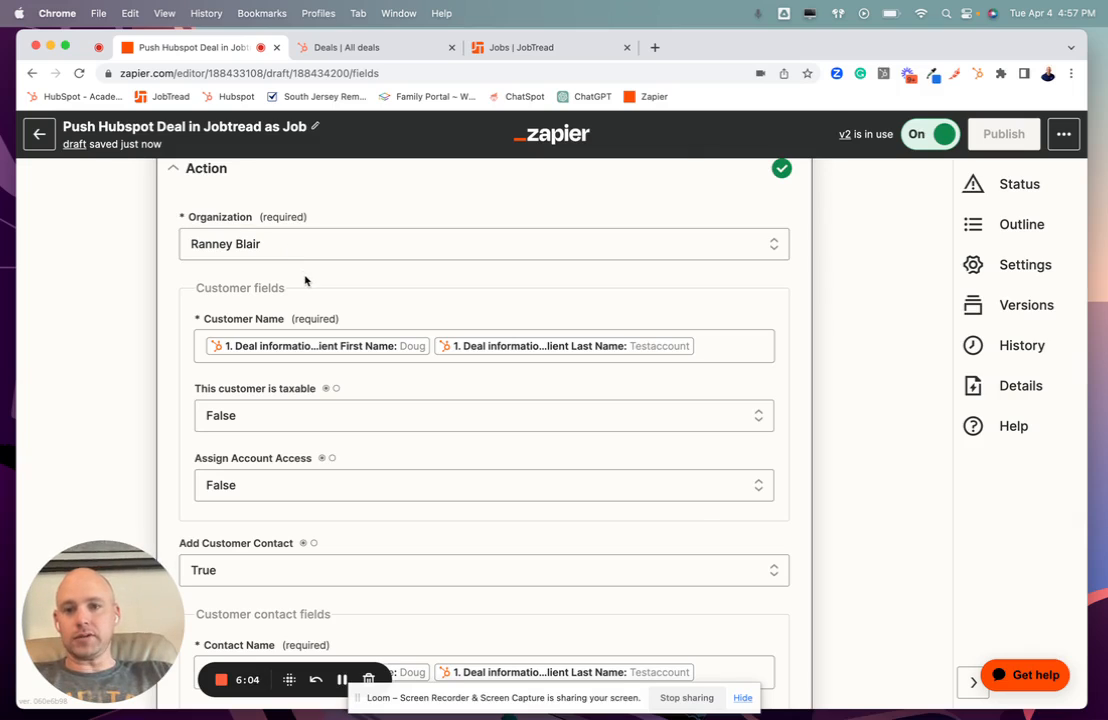
scroll(305, 281, "down", 5)
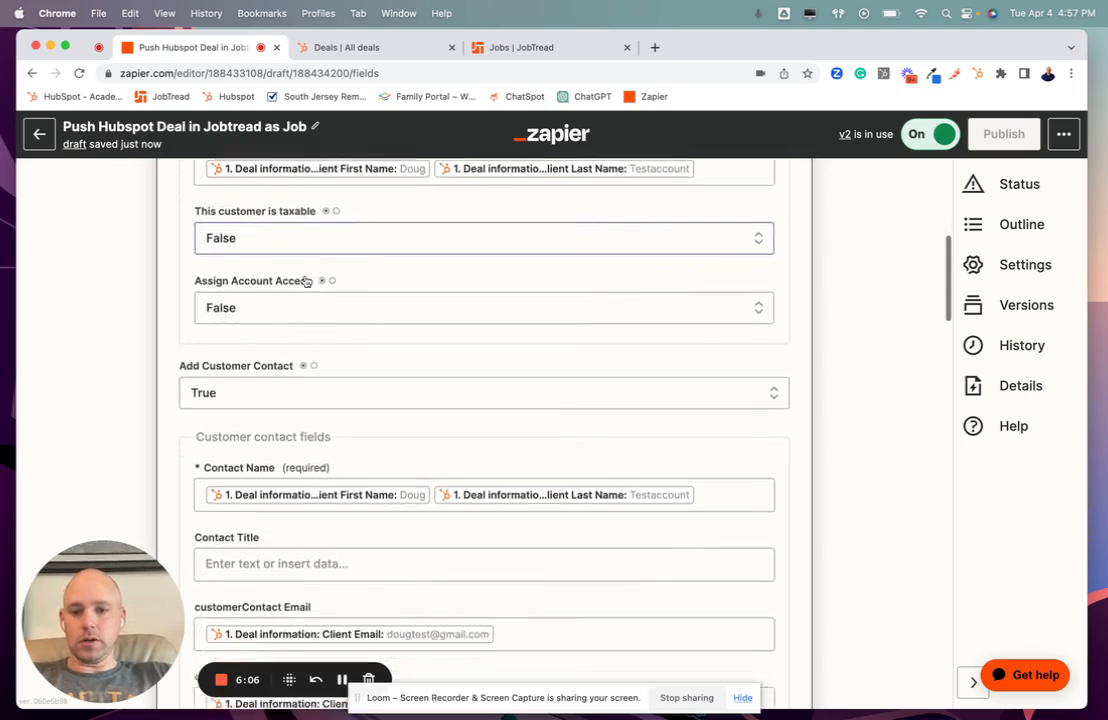
scroll(305, 281, "up", 3)
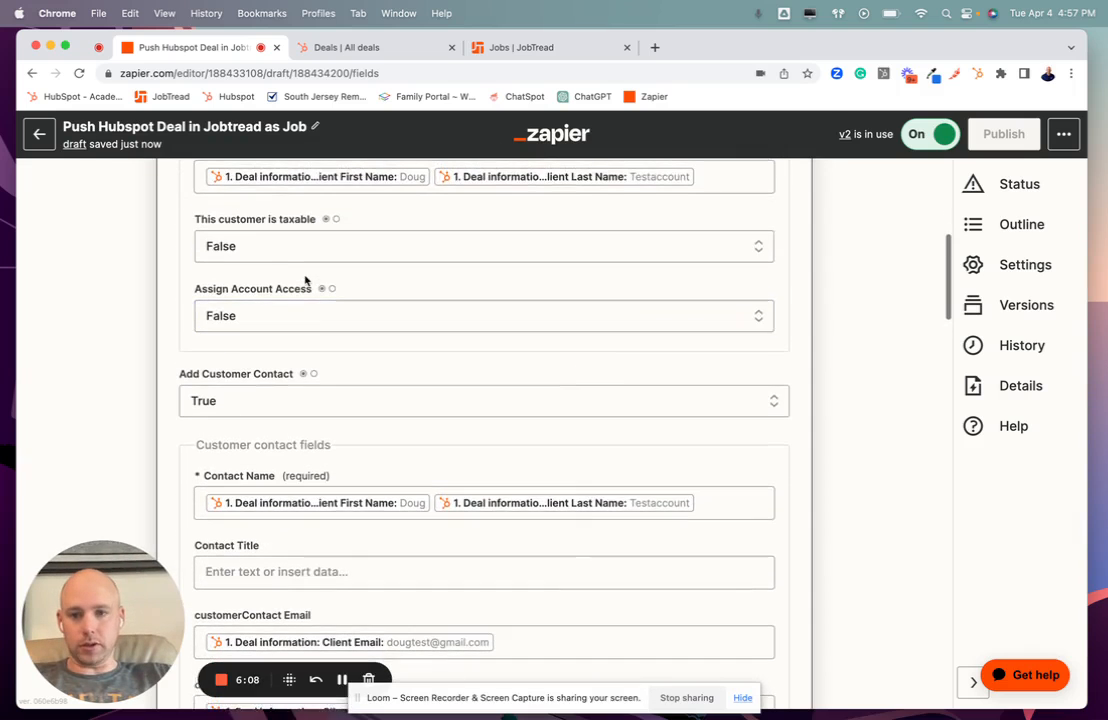
scroll(305, 281, "up", 1)
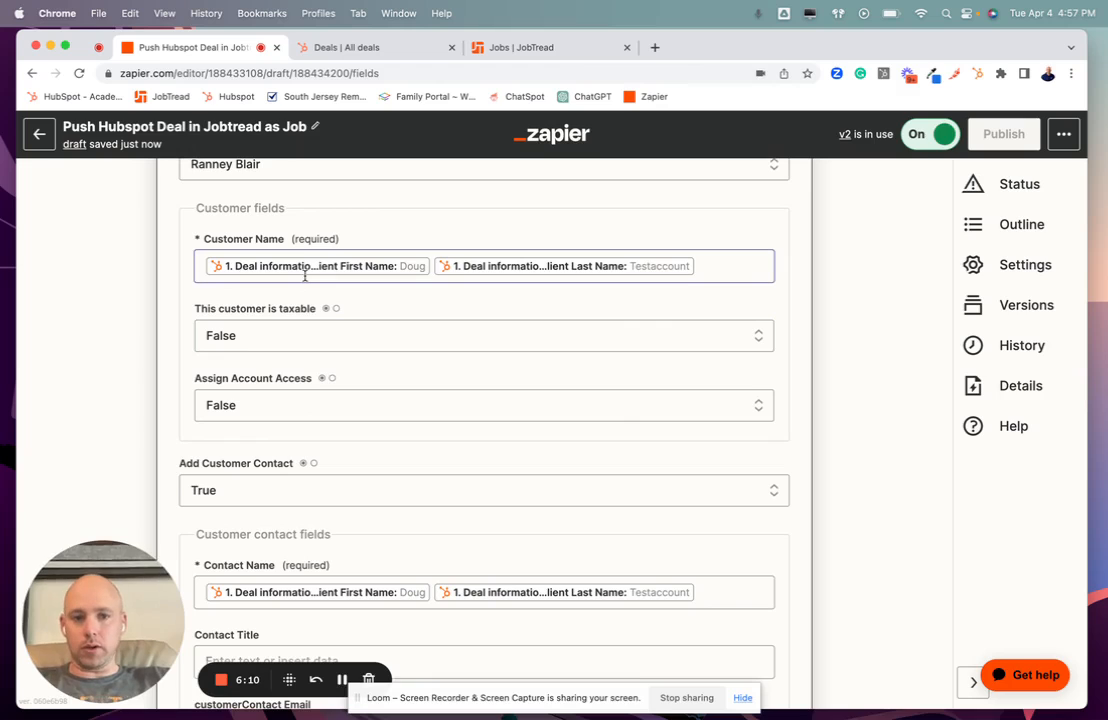
scroll(305, 277, "up", 1)
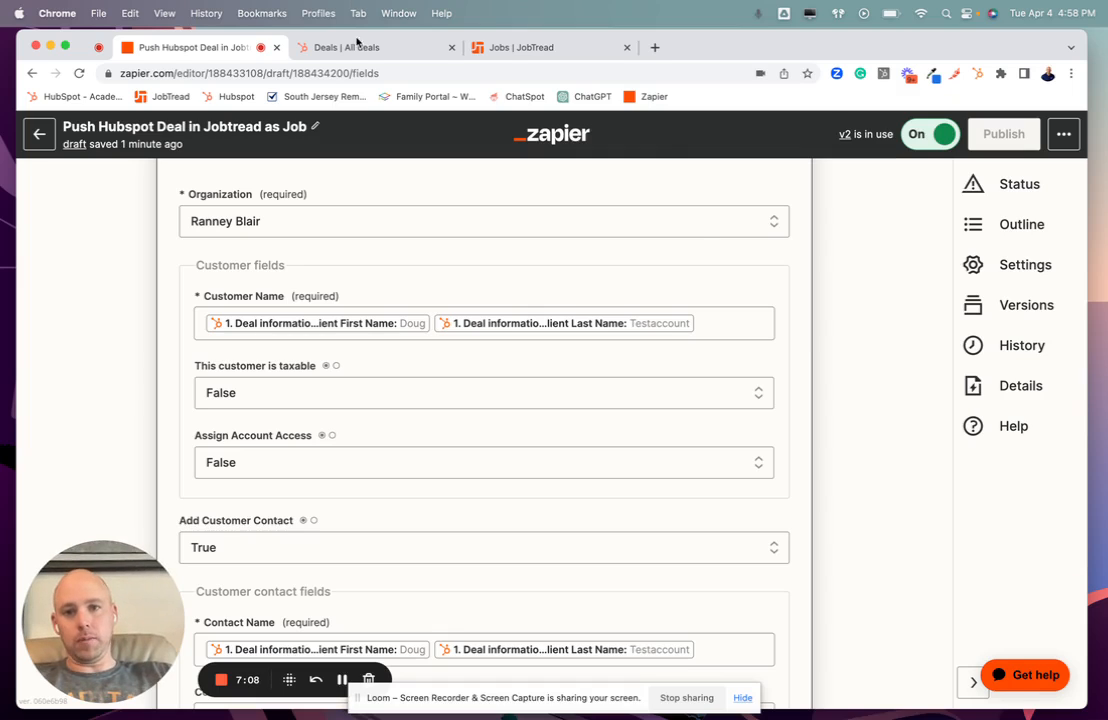
Switch to the HubSpot deals board and open the Whole House test deal in the PDA Sent stage
left_click(362, 48)
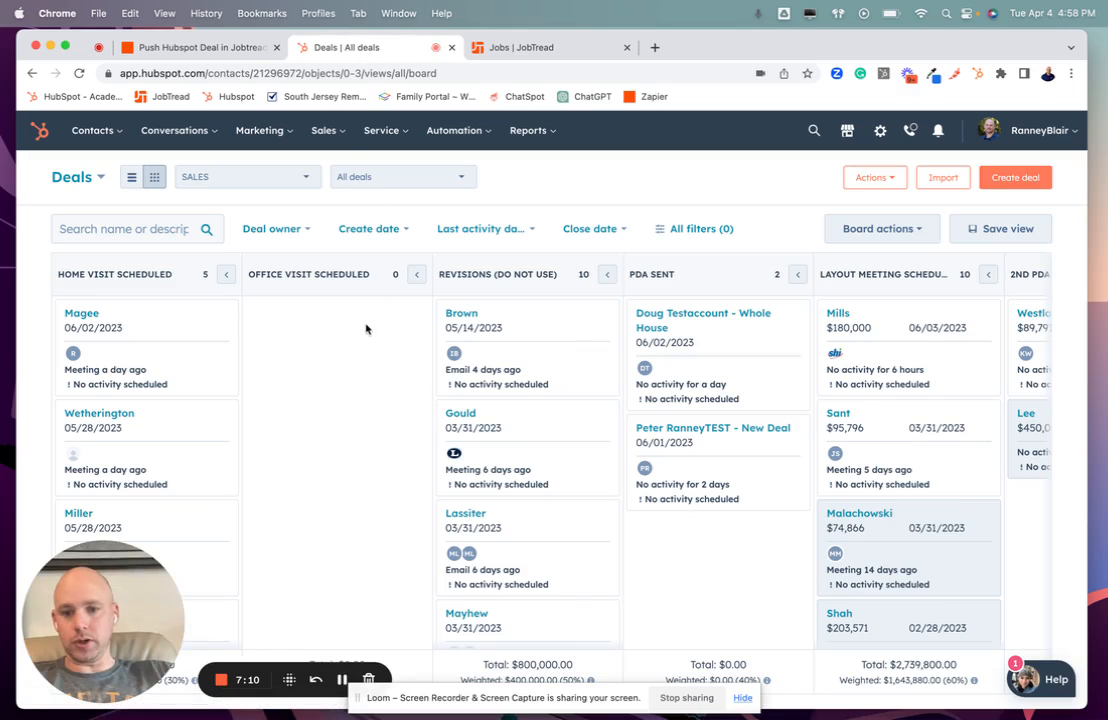
left_click(668, 322)
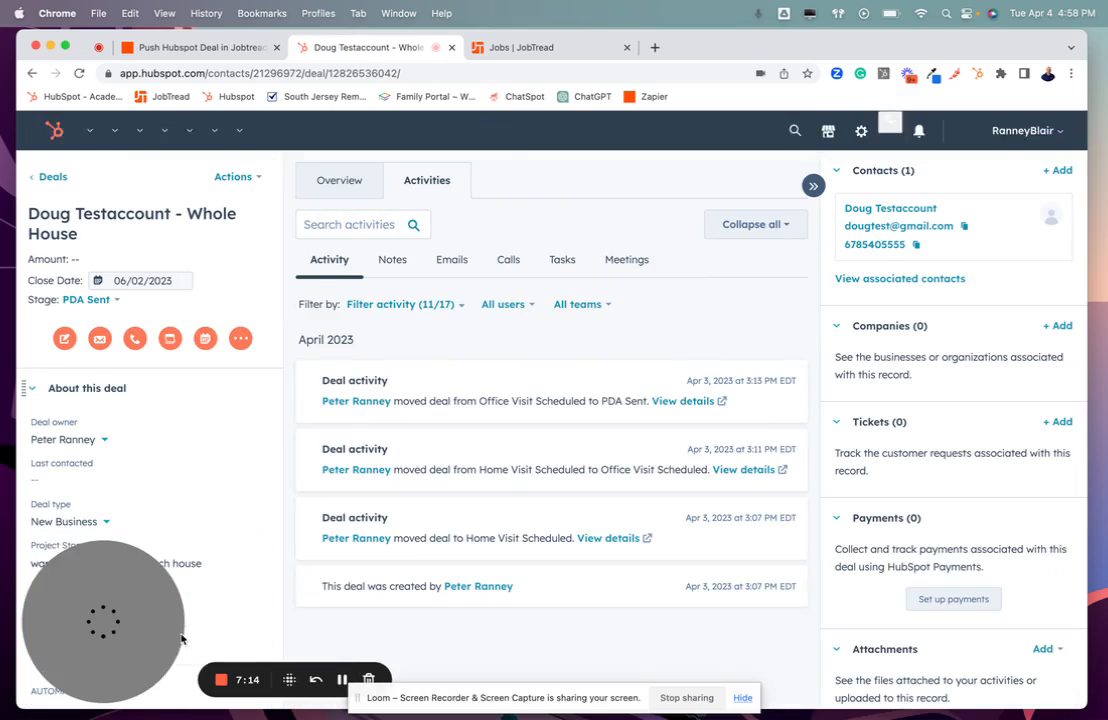
left_click_drag(181, 638, 875, 576)
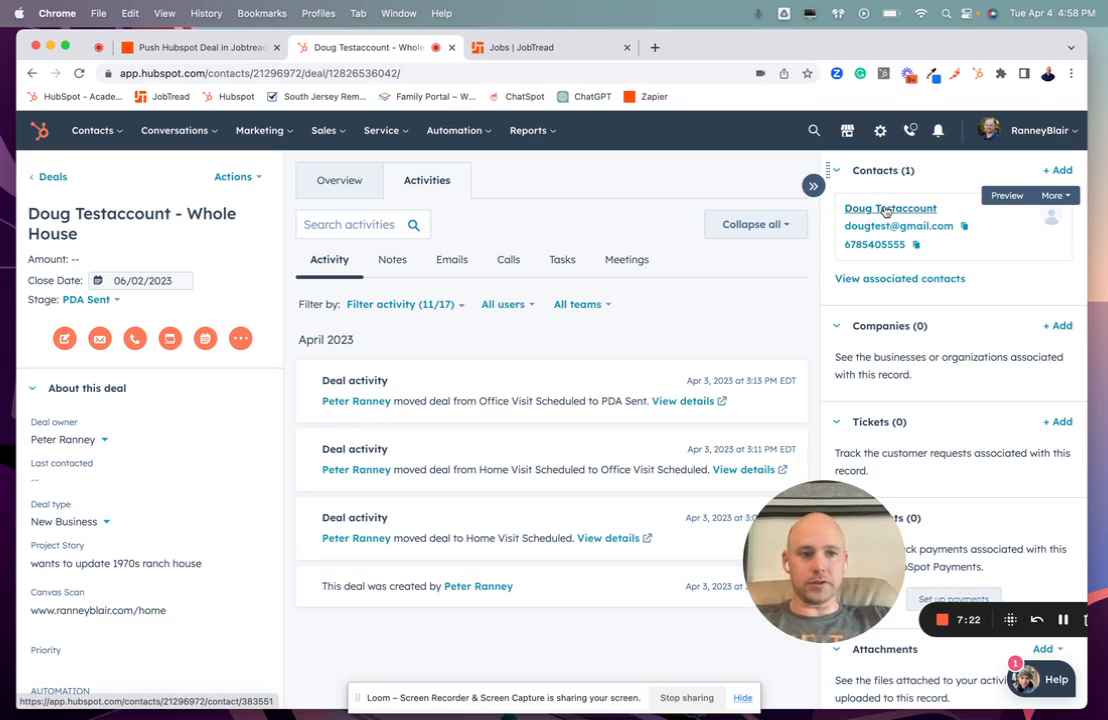
Examine the deal's property list, including the automation links, project type, client details, warranty dates, contact ID and record ID
scroll(223, 390, "down", 1)
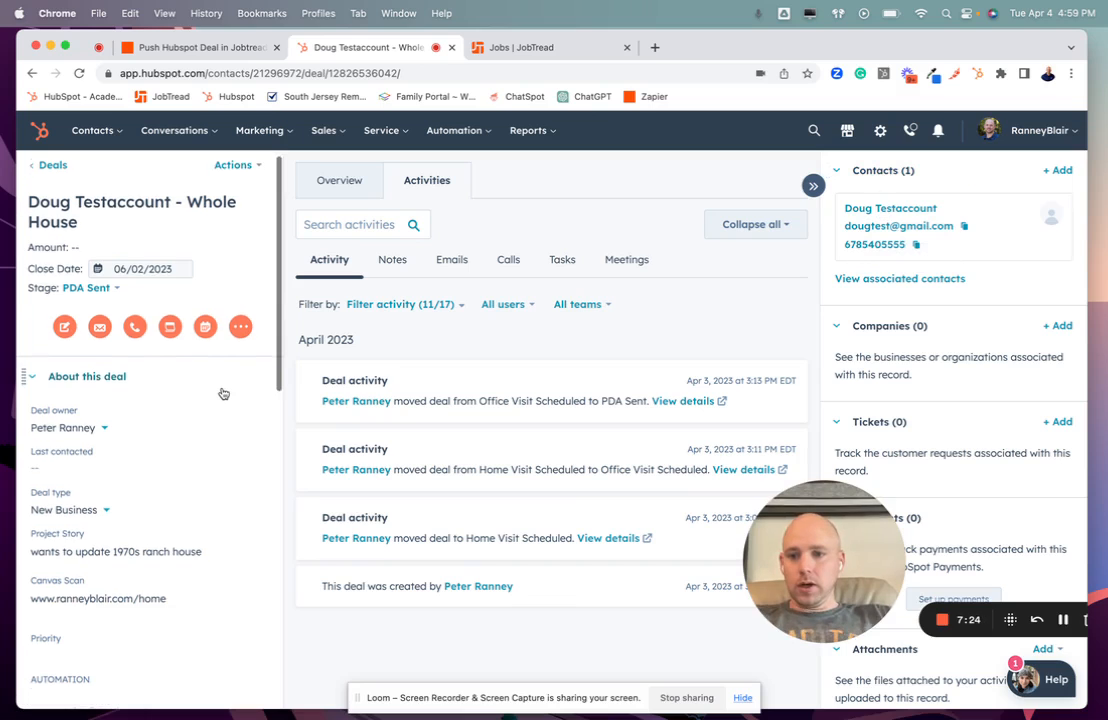
scroll(223, 393, "down", 4)
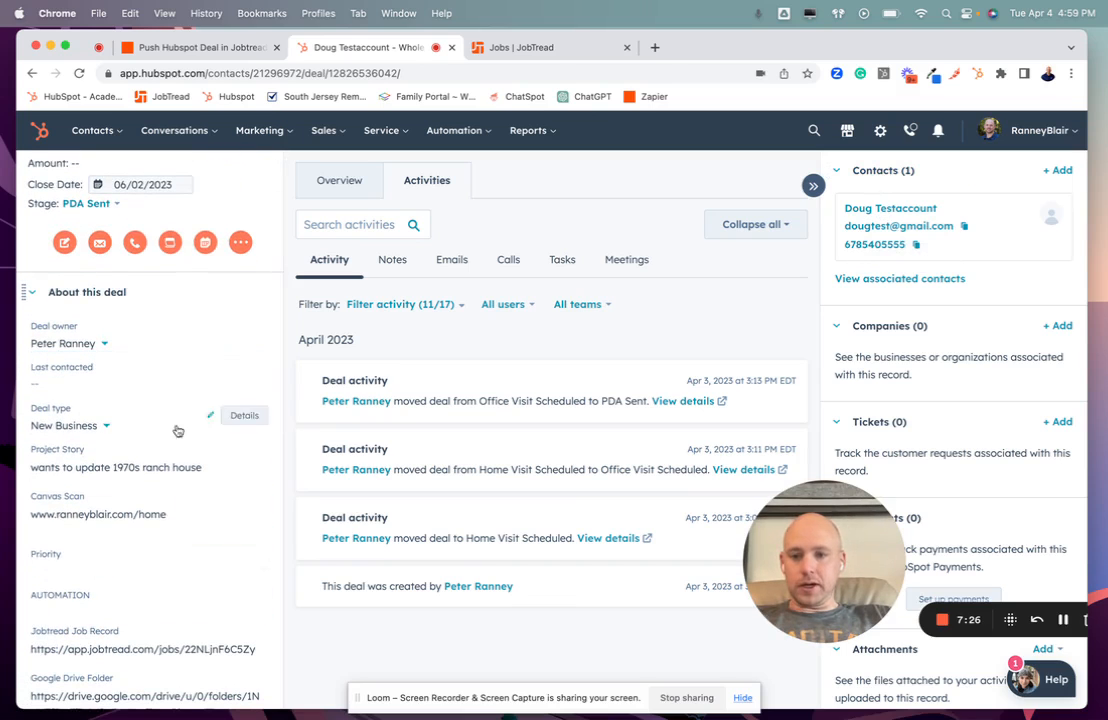
scroll(165, 370, "down", 4)
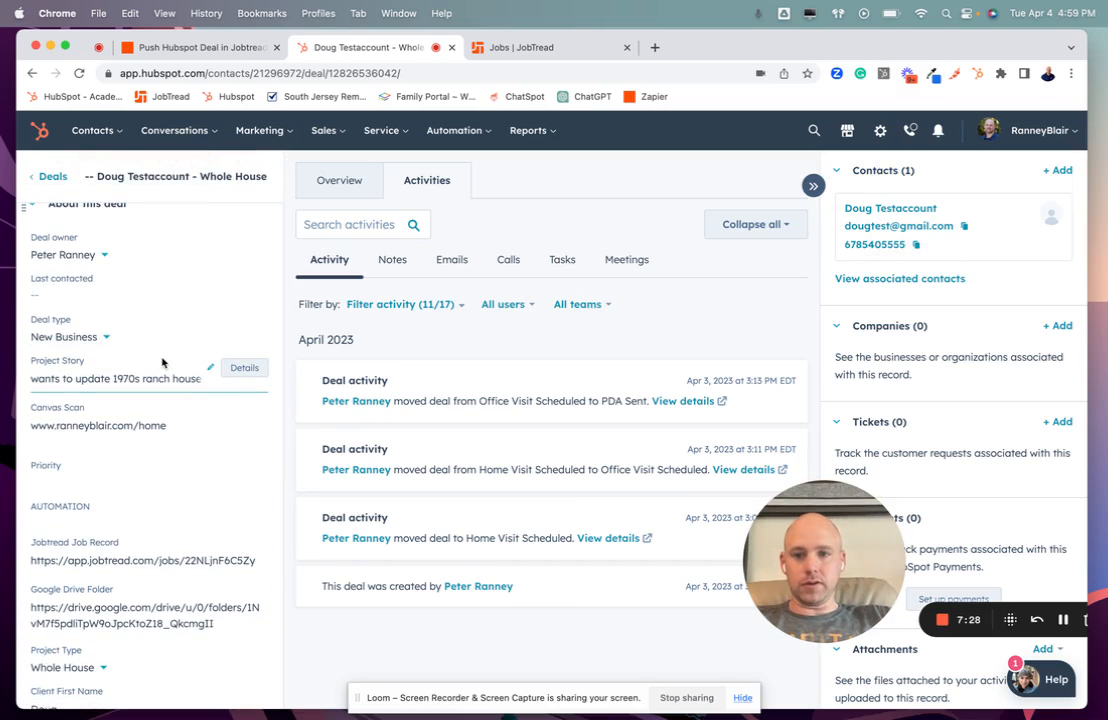
scroll(163, 363, "down", 3)
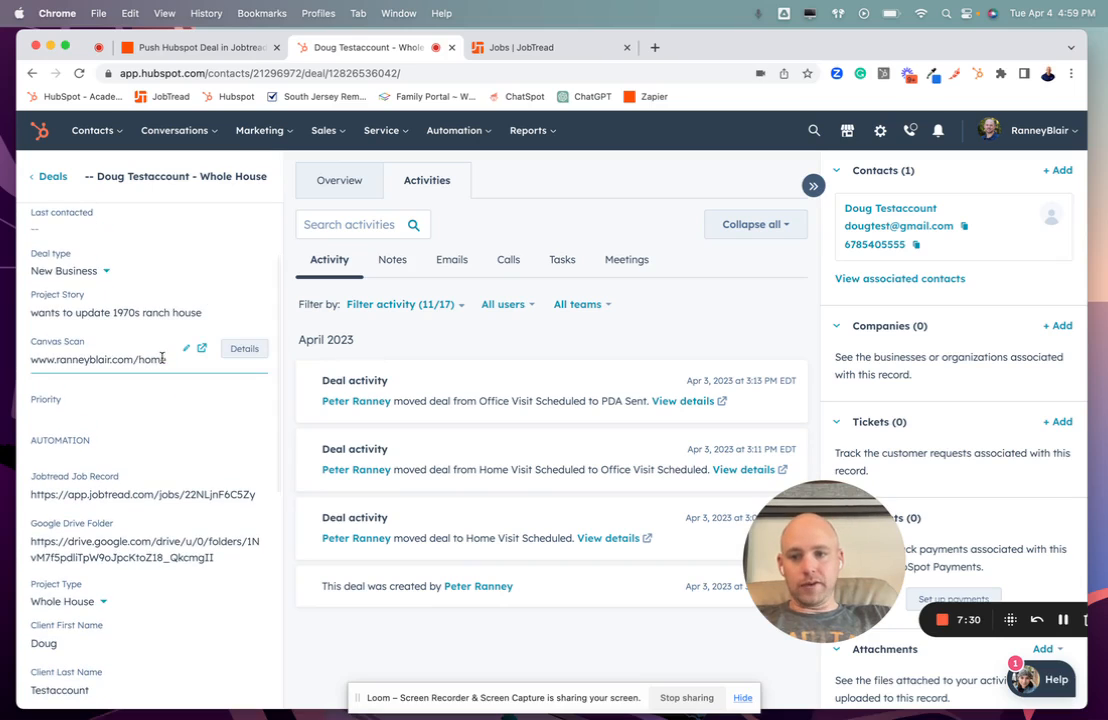
scroll(140, 340, "up", 1)
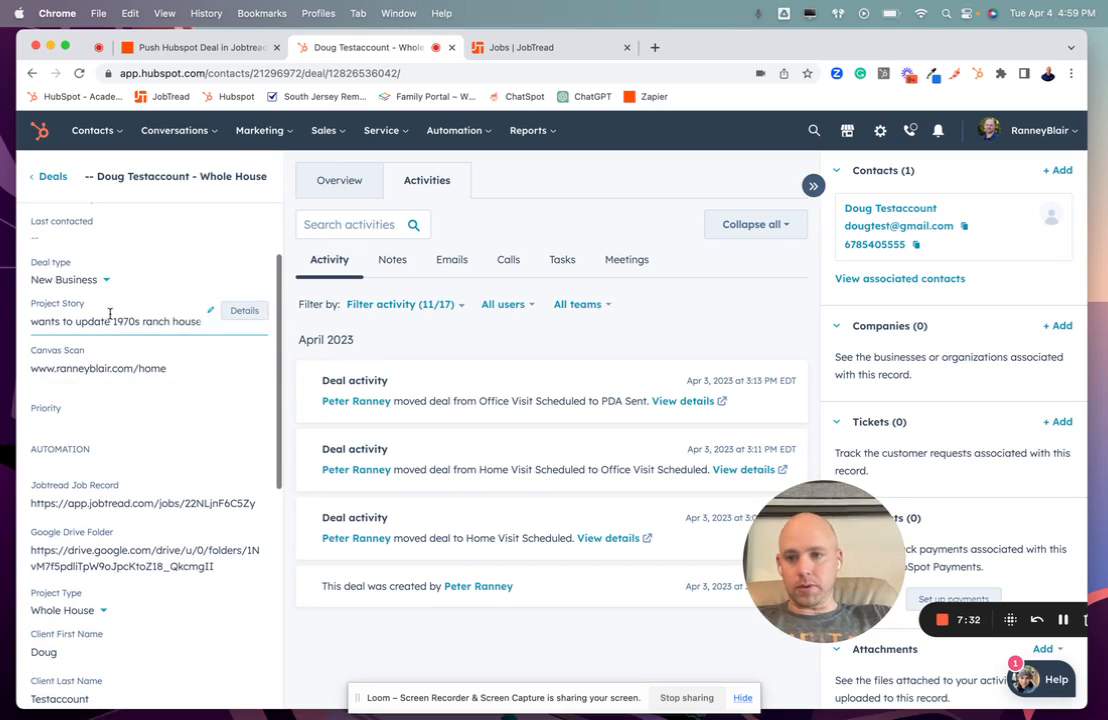
scroll(110, 314, "down", 5)
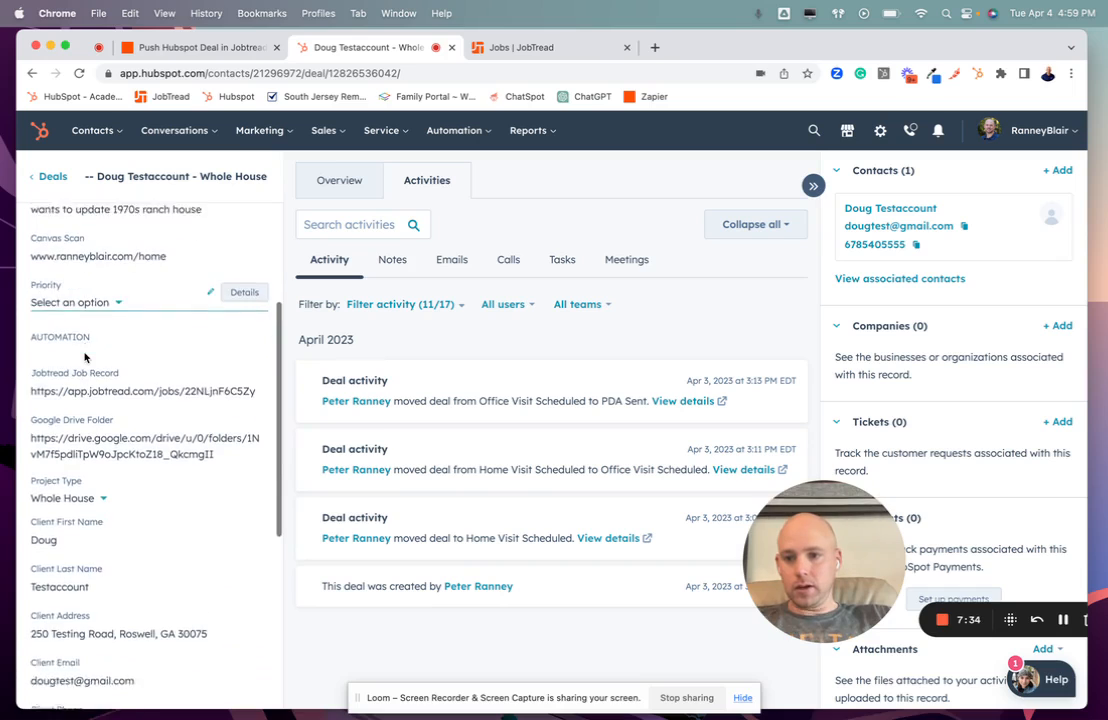
scroll(85, 357, "down", 3)
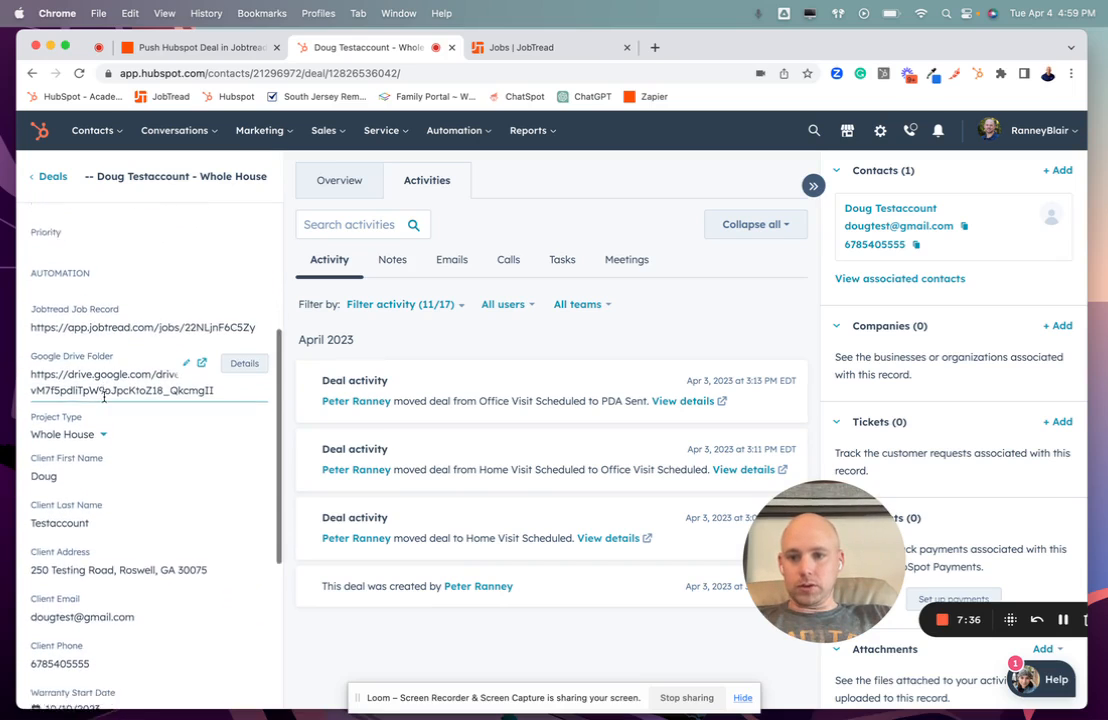
scroll(95, 370, "down", 6)
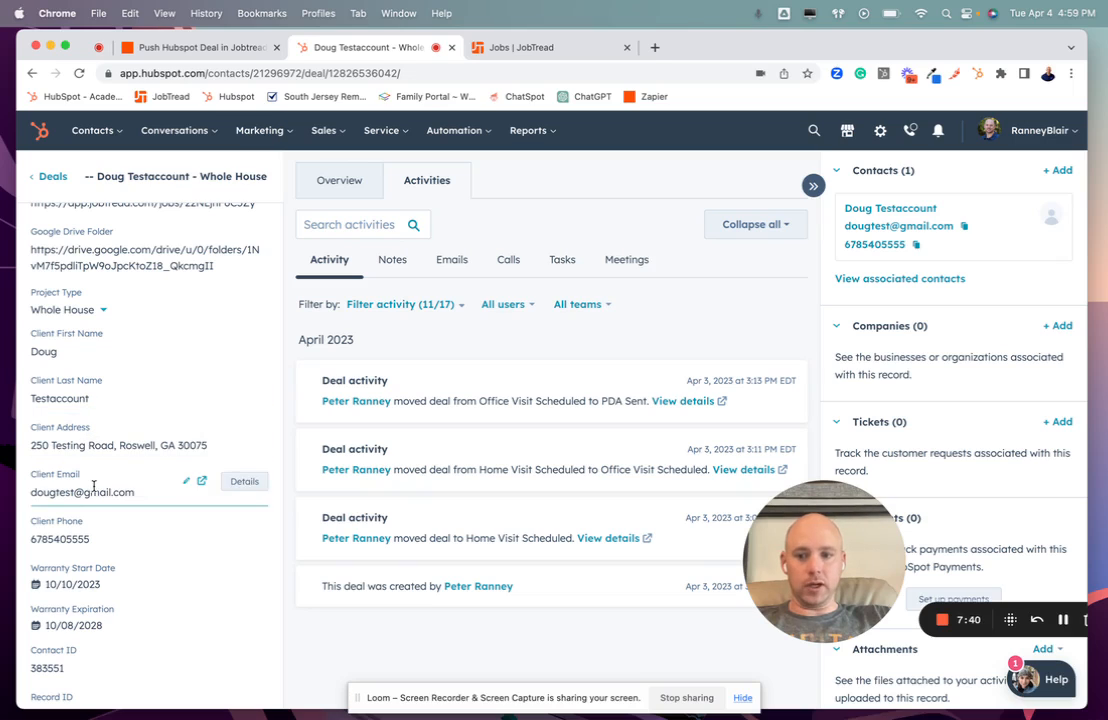
scroll(108, 580, "down", 5)
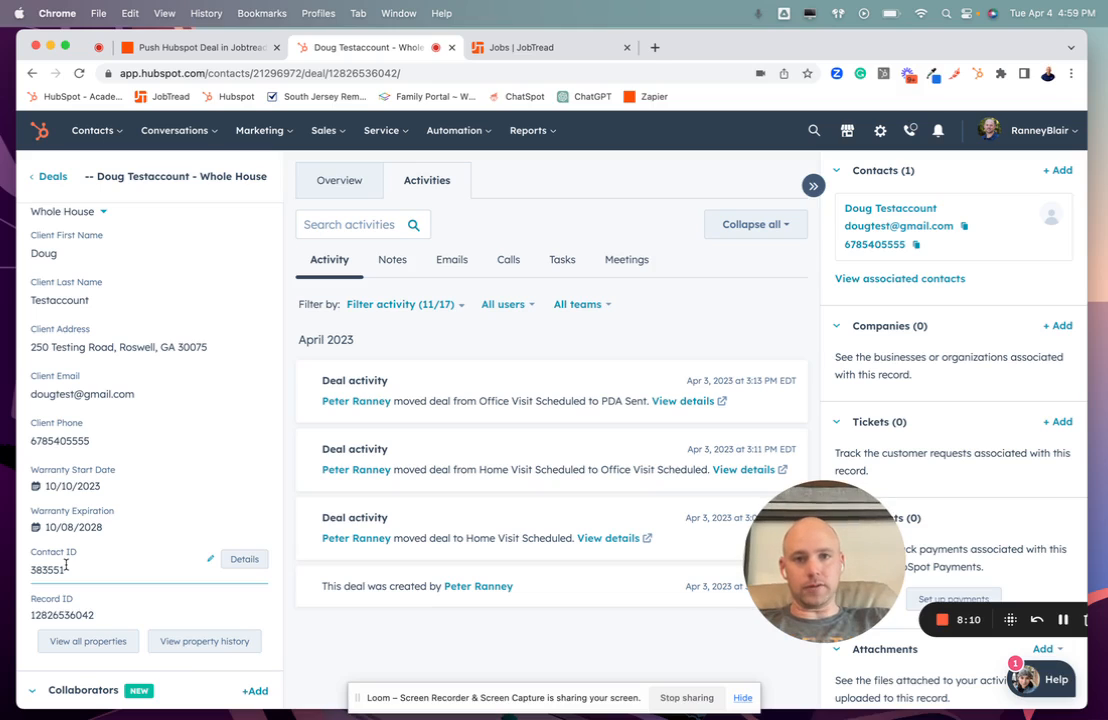
scroll(195, 567, "up", 3)
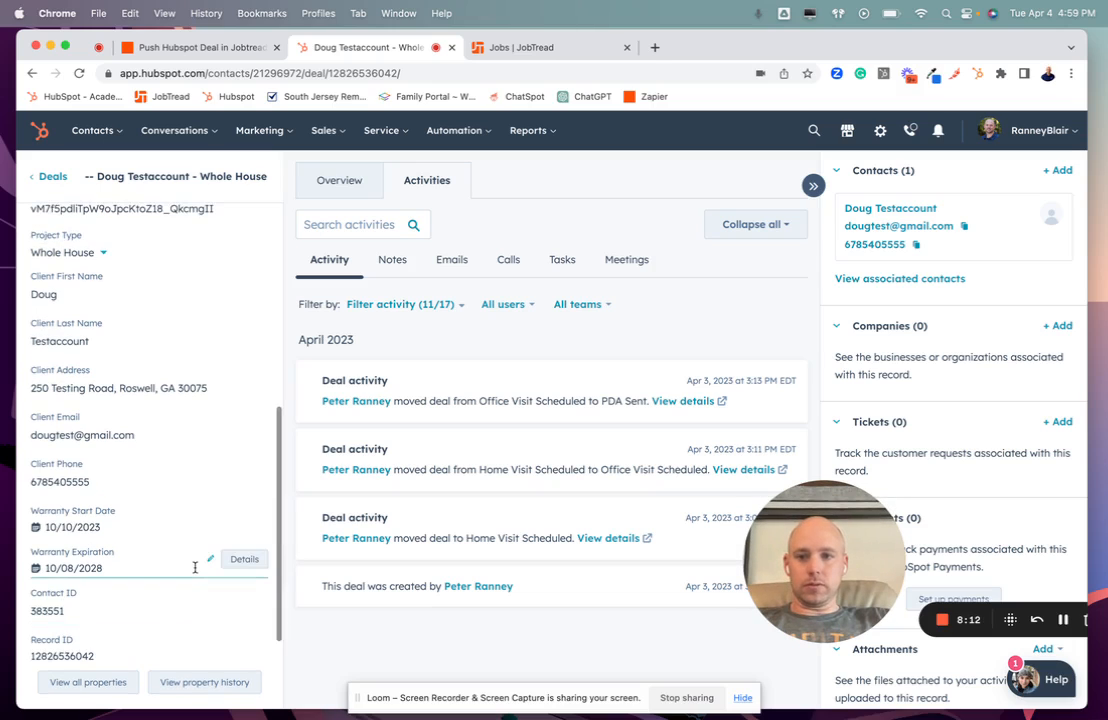
scroll(195, 567, "up", 3)
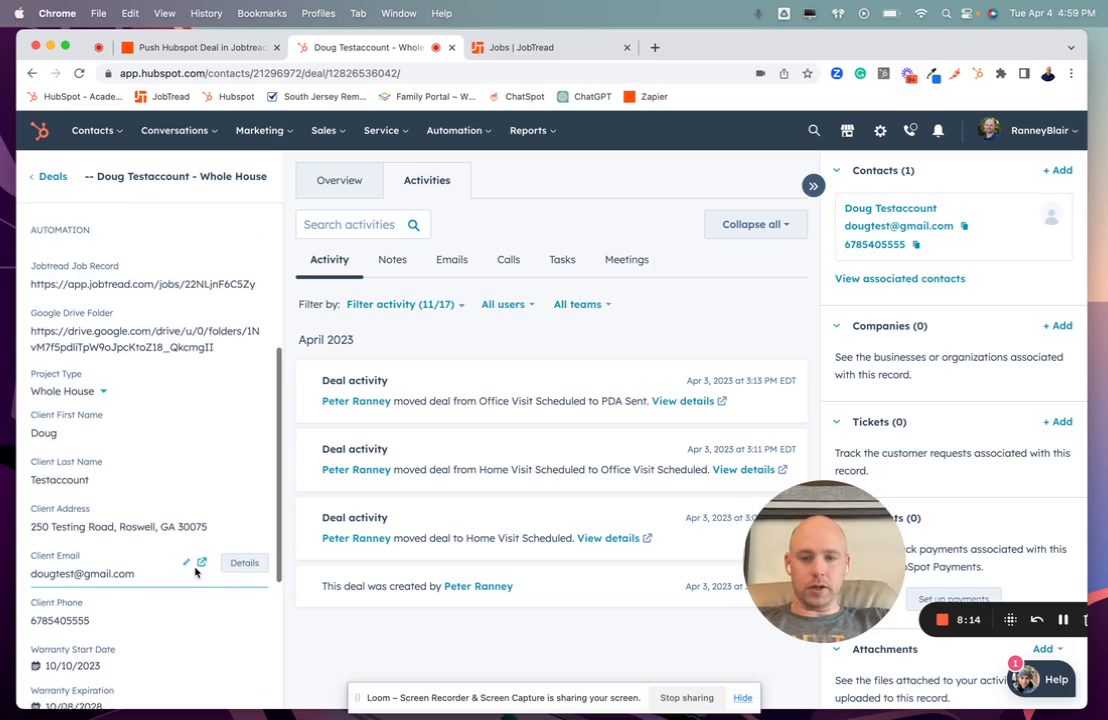
scroll(195, 567, "up", 1)
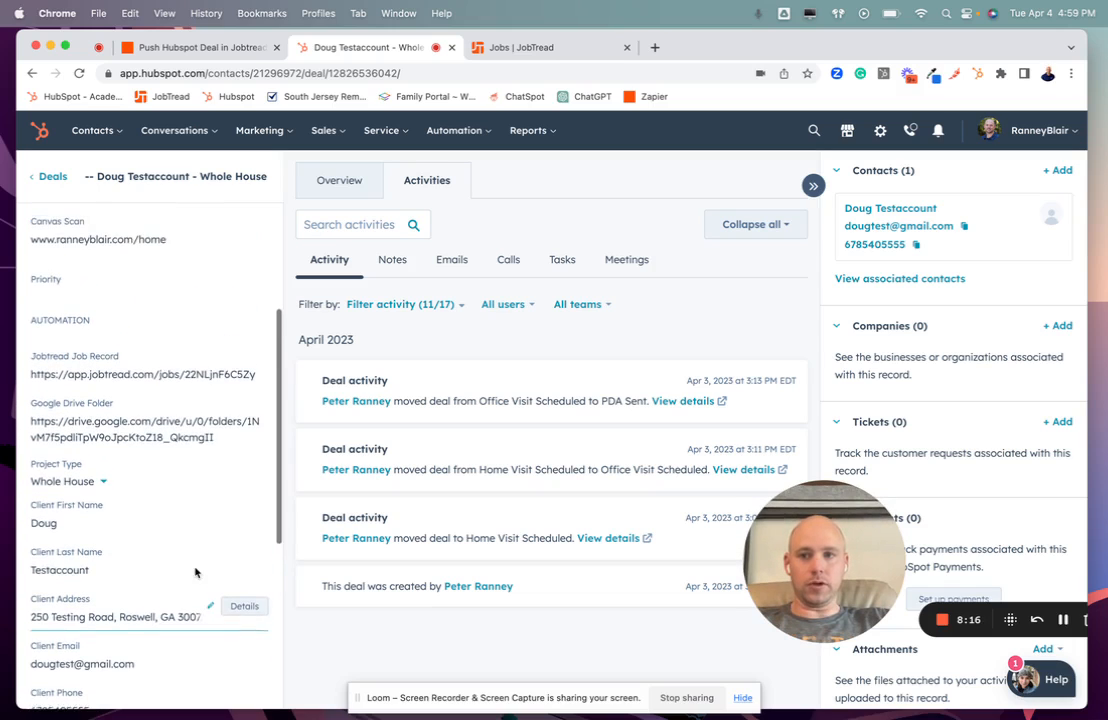
scroll(195, 567, "down", 6)
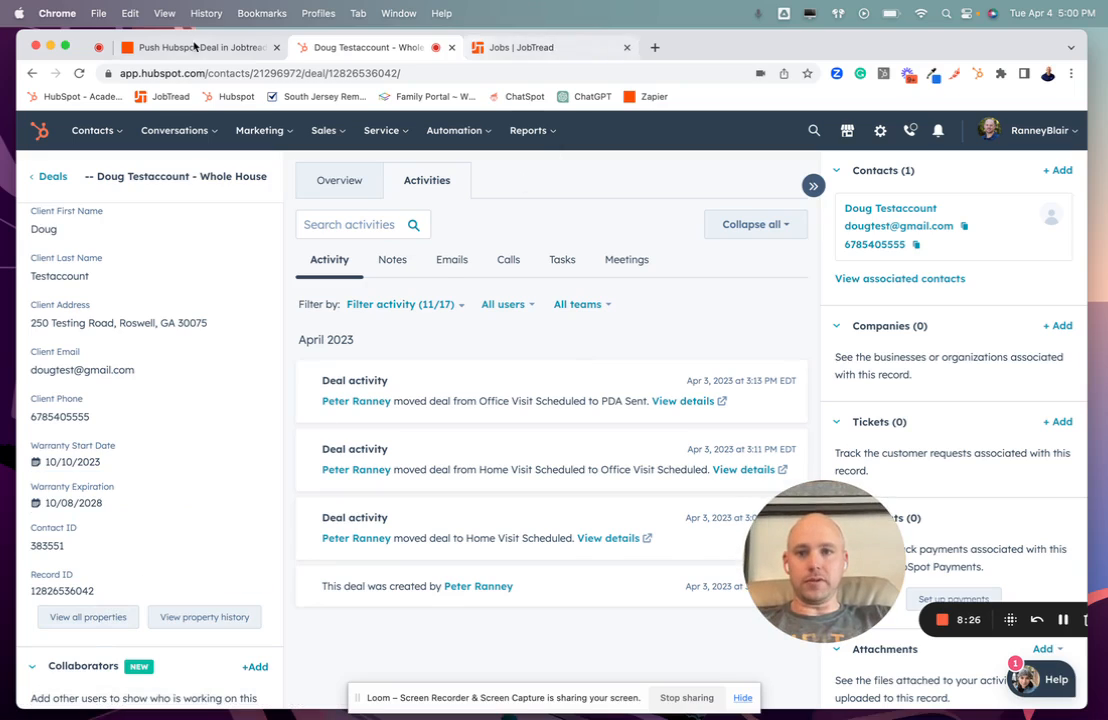
Return to the Zapier draft and search all available trigger fields for "client" from Customer Name, closing the list without inserting anything
left_click(171, 48)
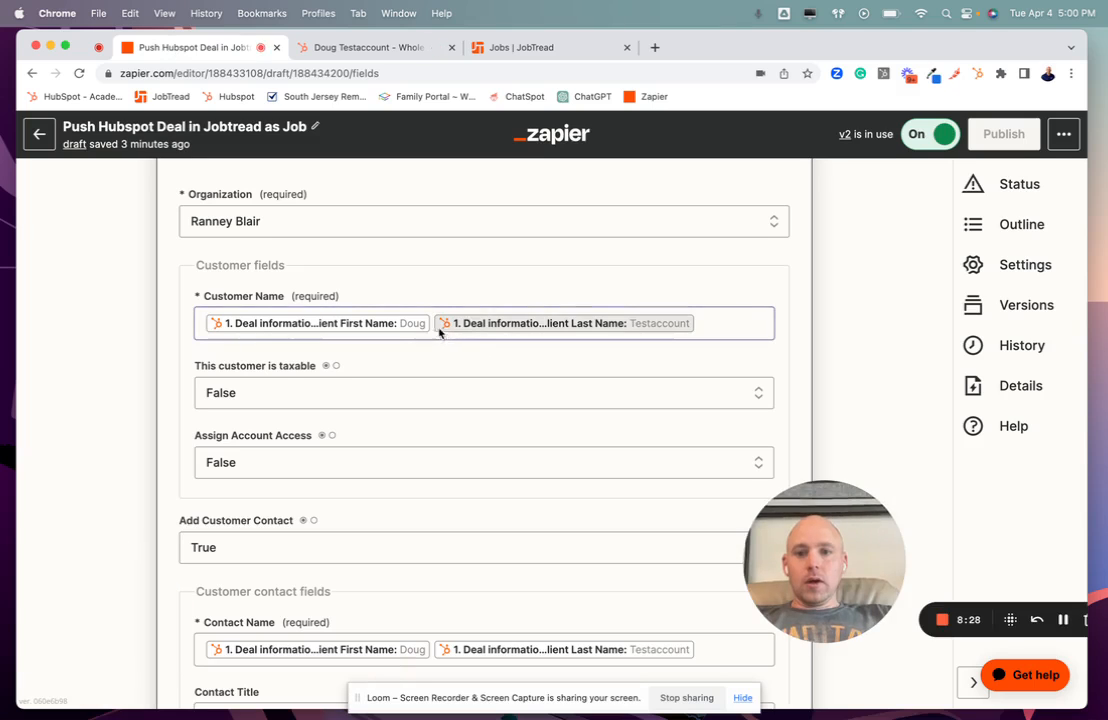
scroll(166, 329, "down", 2)
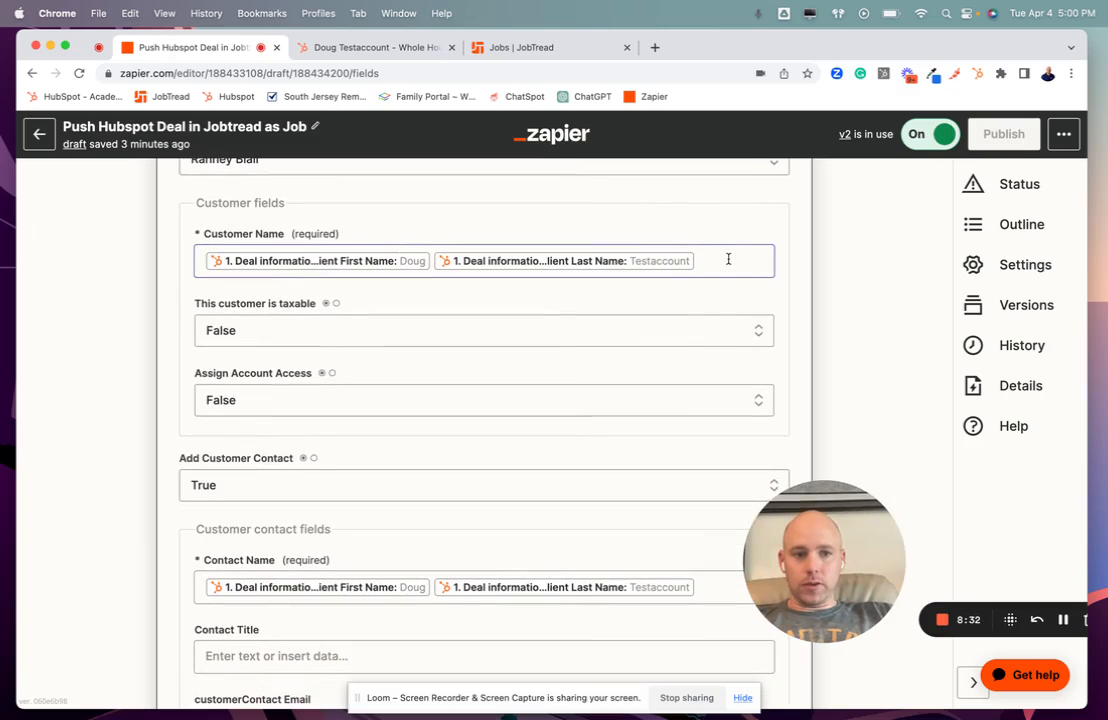
left_click(728, 259)
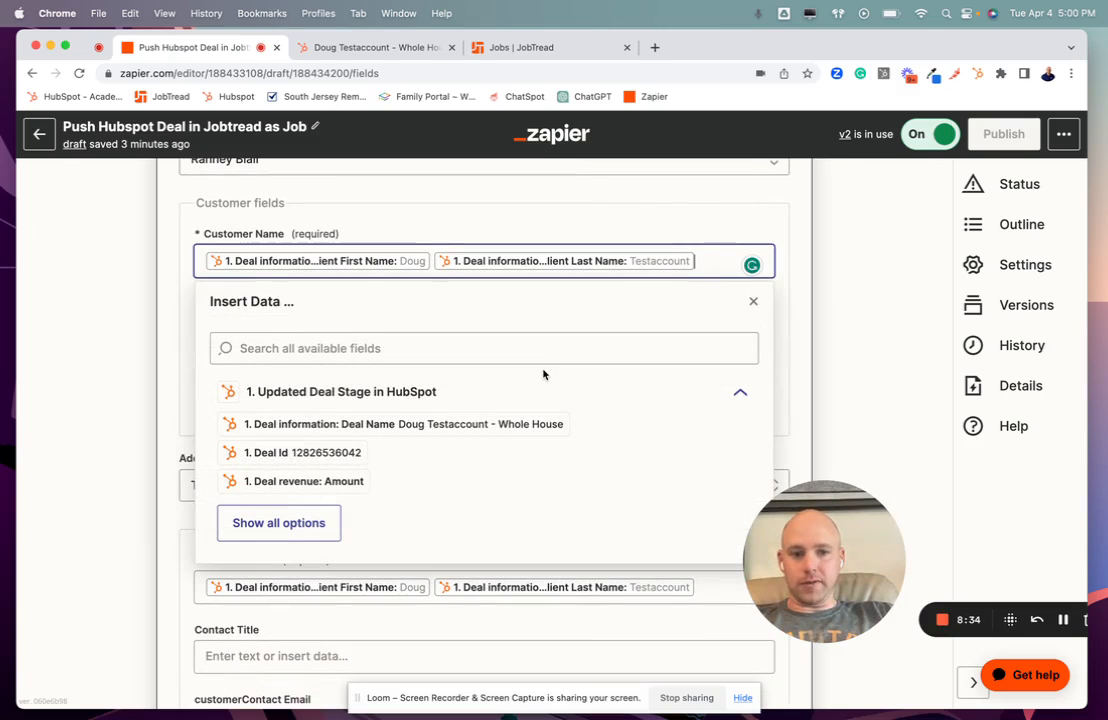
left_click(316, 532)
scroll(325, 455, "down", 2)
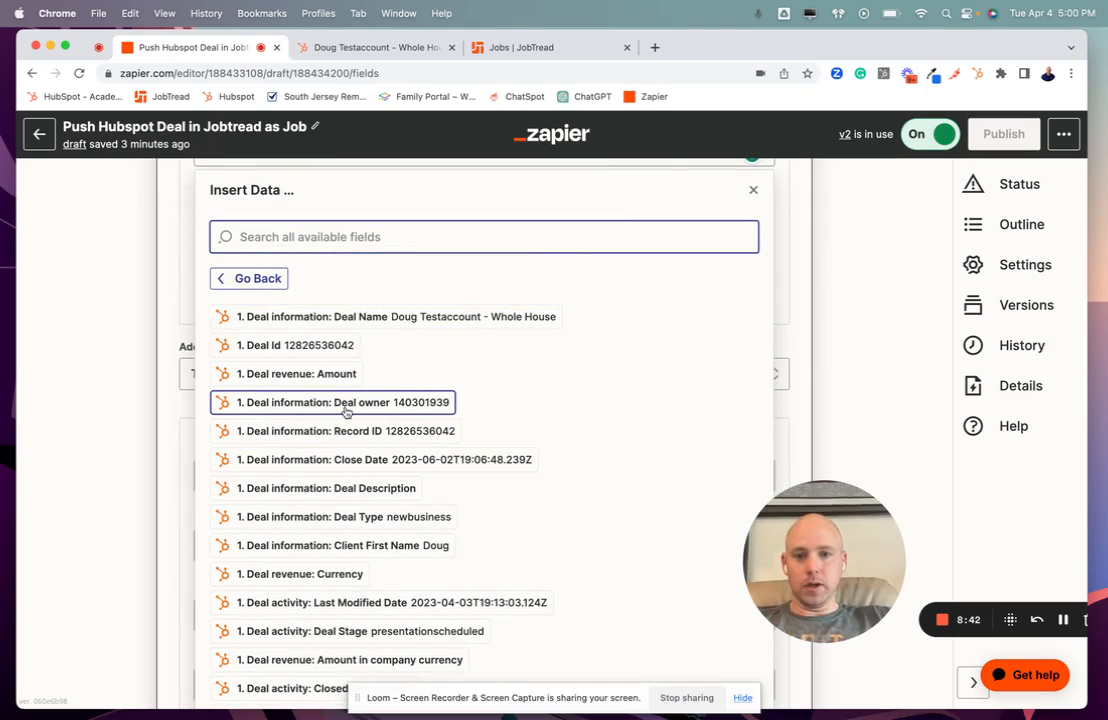
type("client")
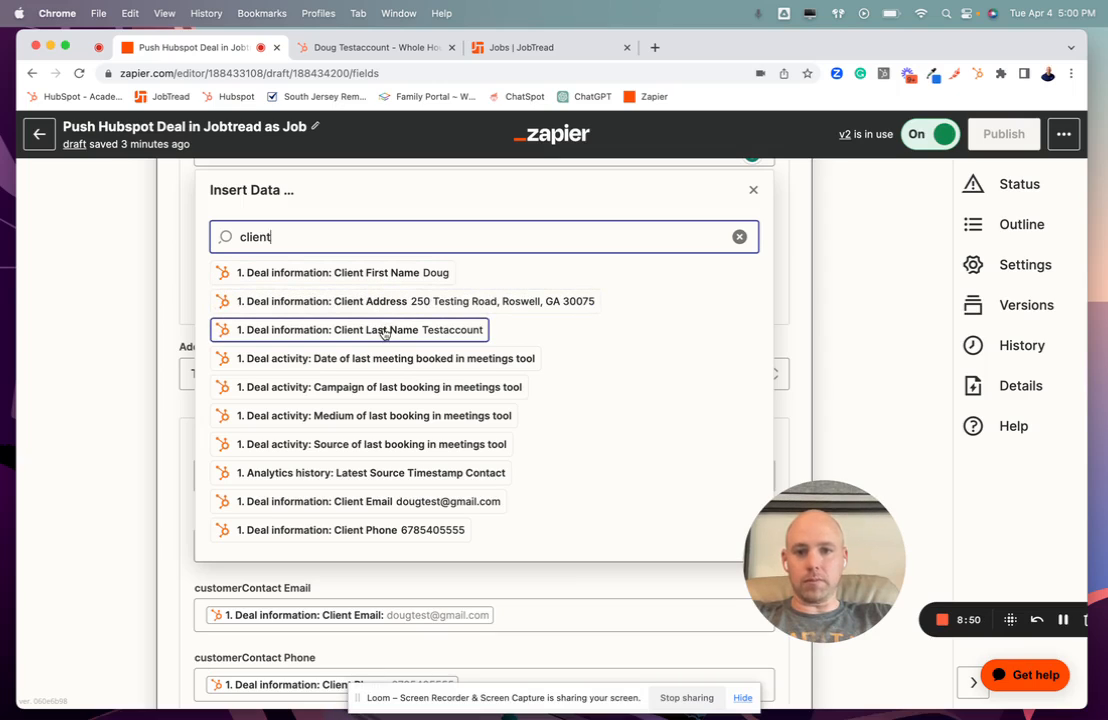
left_click(105, 385)
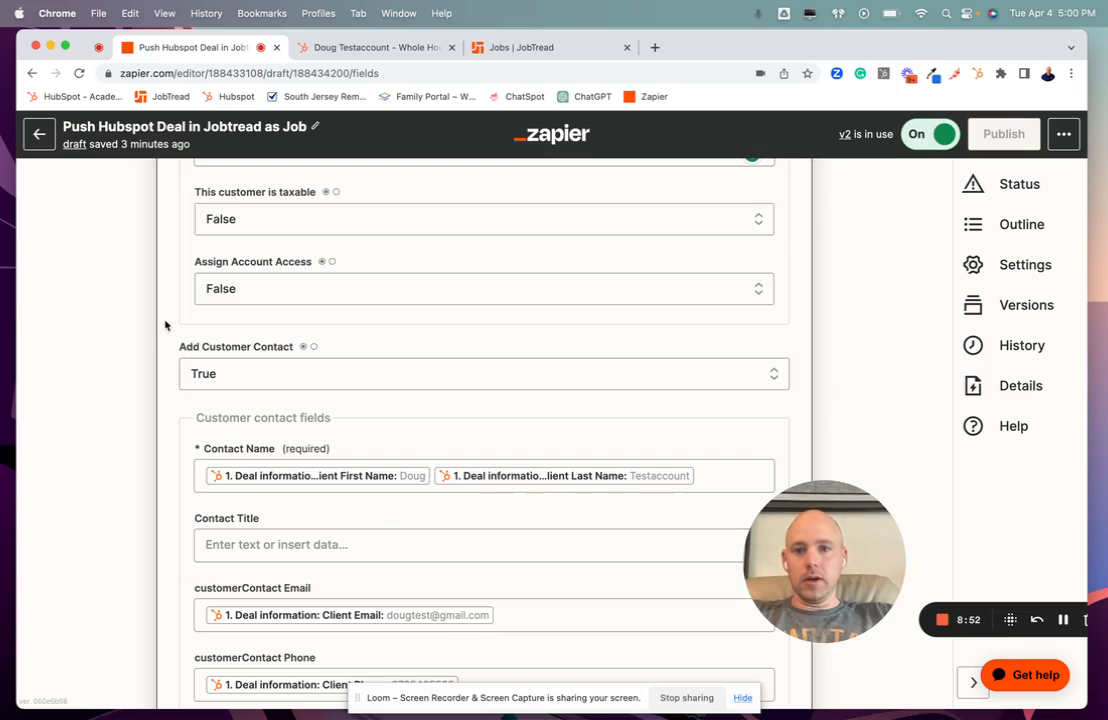
Review the Create Customer field mappings from Customer Name through the contact's email, phone, Hubspot Contact ID and Hubspot Contact link
scroll(165, 325, "up", 3)
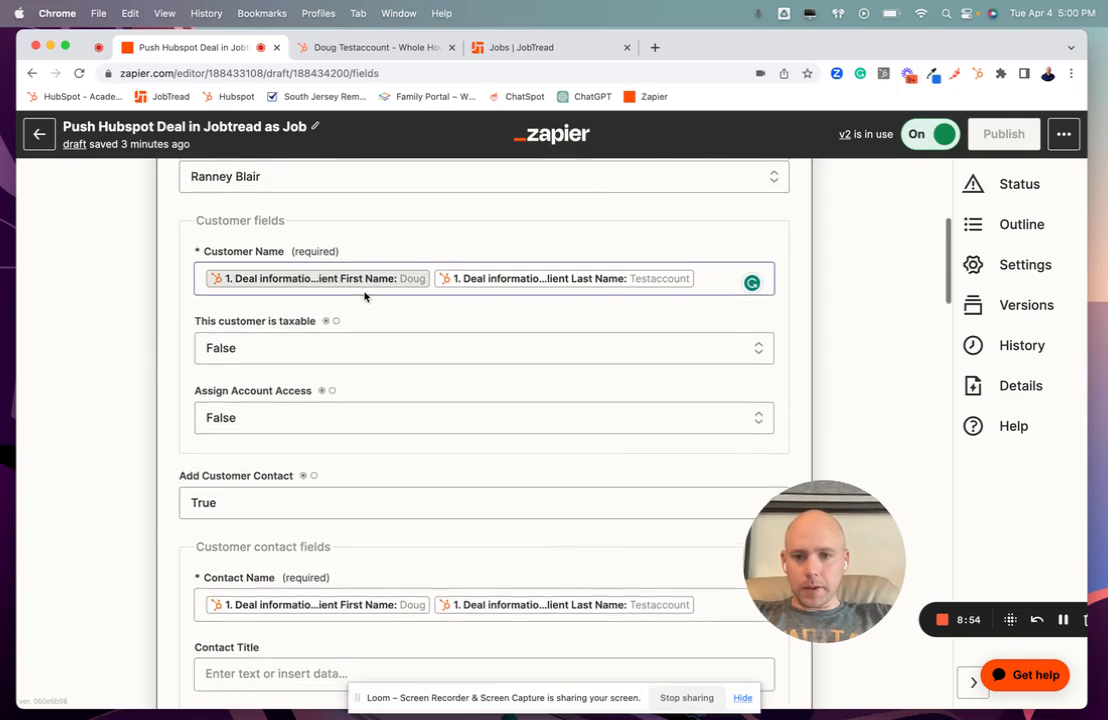
scroll(364, 296, "down", 1)
scroll(313, 298, "down", 1)
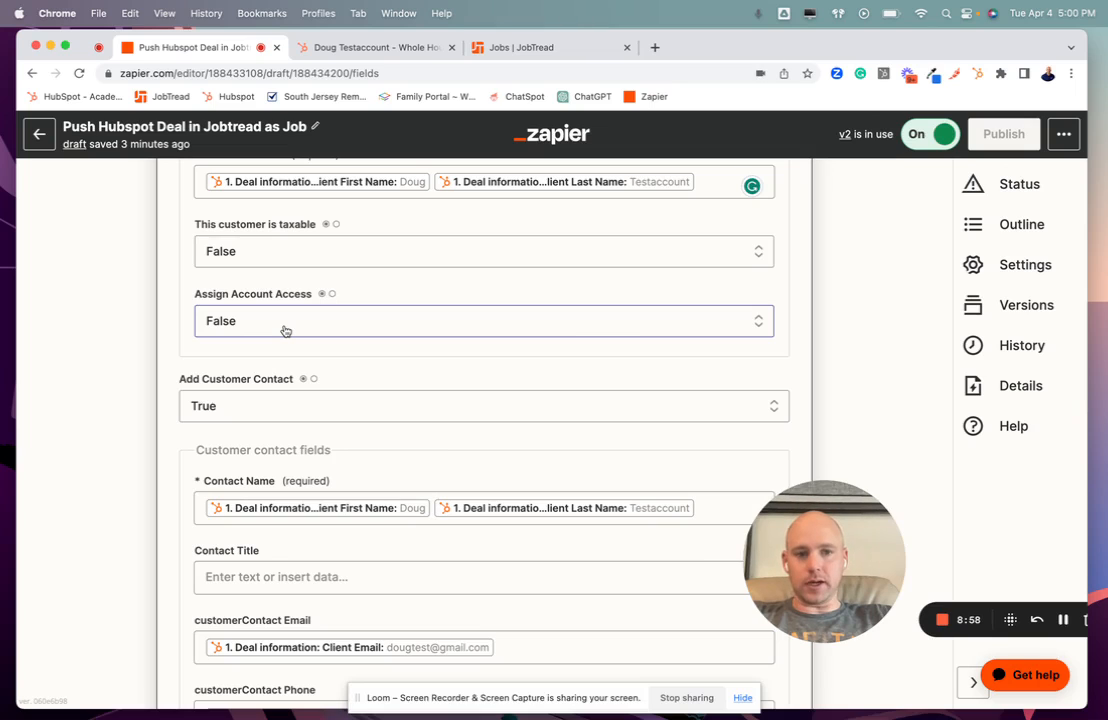
scroll(285, 330, "down", 1)
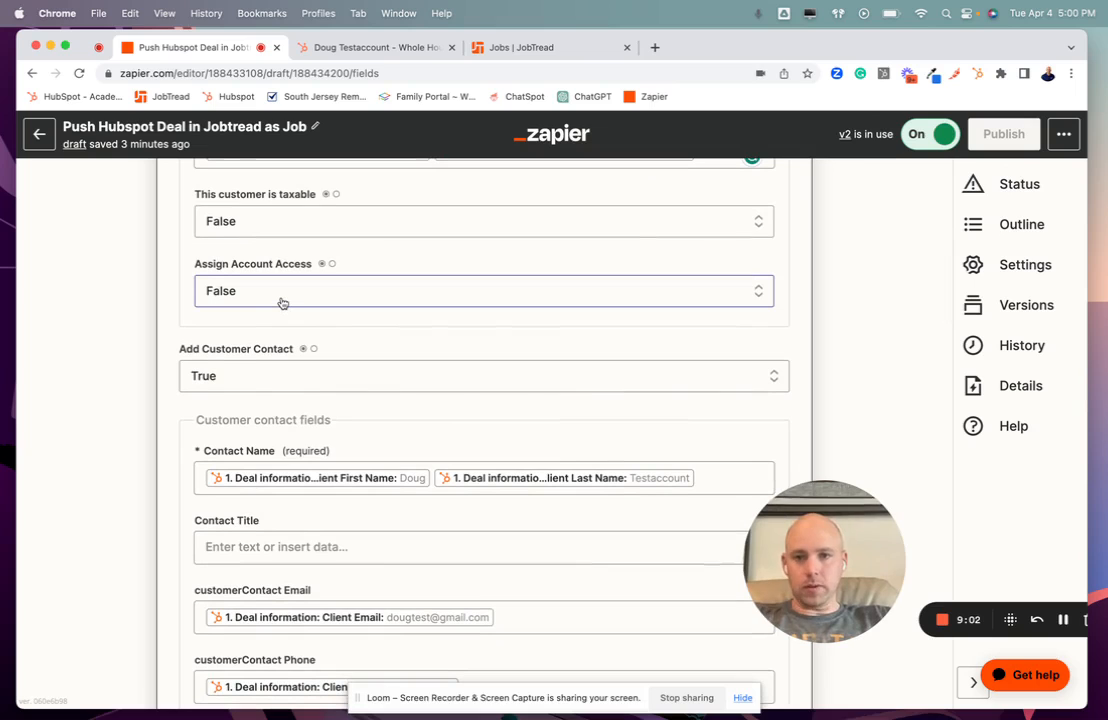
scroll(283, 303, "down", 2)
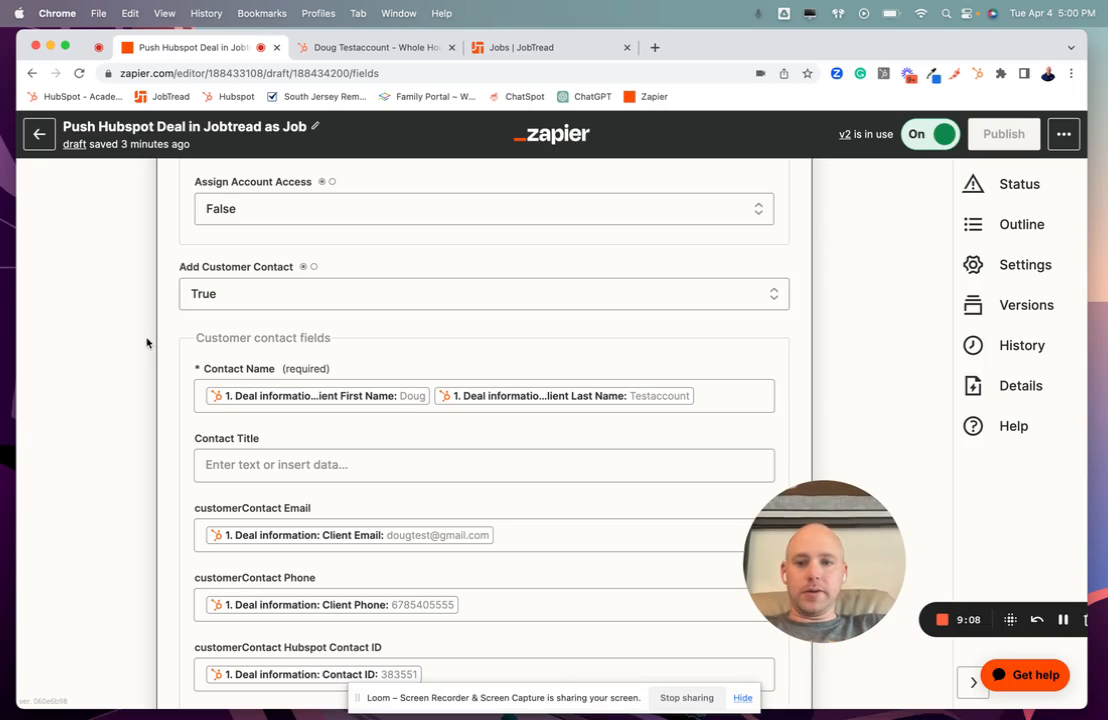
scroll(146, 343, "down", 1)
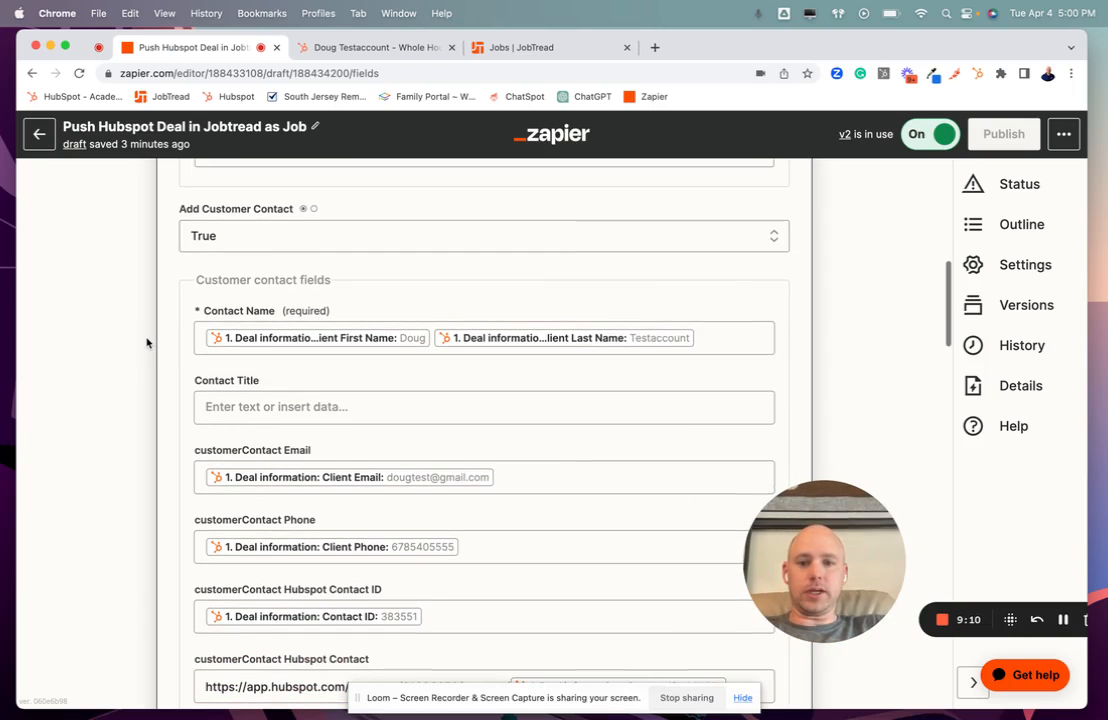
scroll(146, 343, "down", 1)
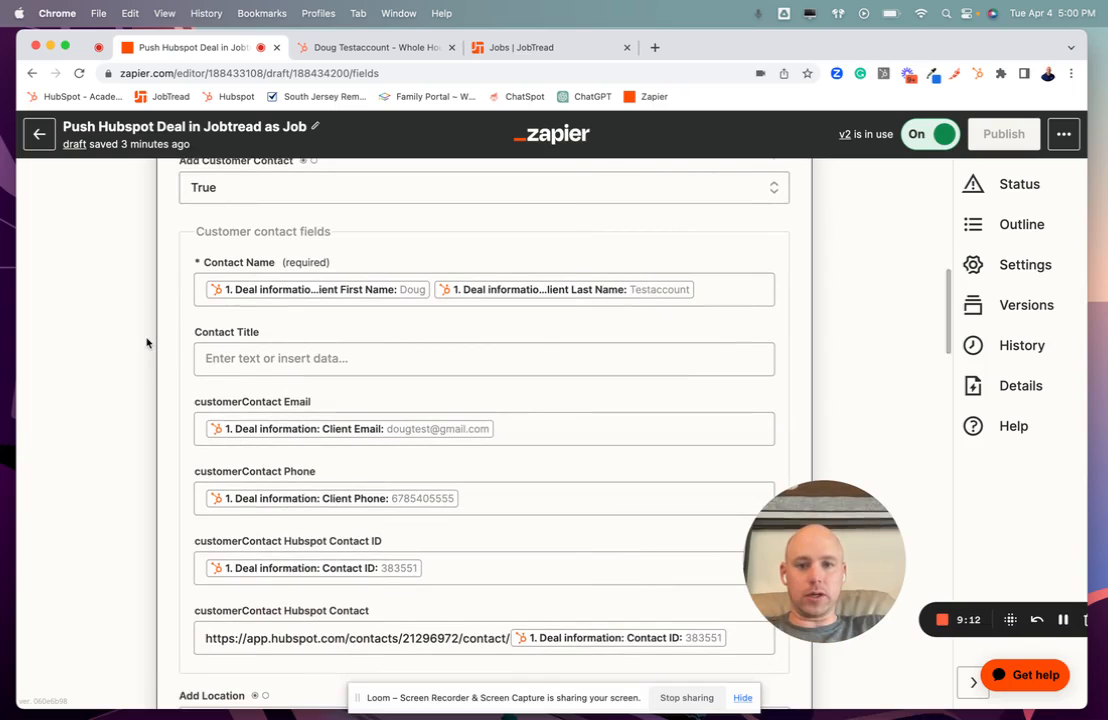
Compare the customer contact mappings for Hubspot Contact ID, Hubspot Contact and Contact Title with the HubSpot deal's Contact ID property
scroll(130, 298, "down", 1)
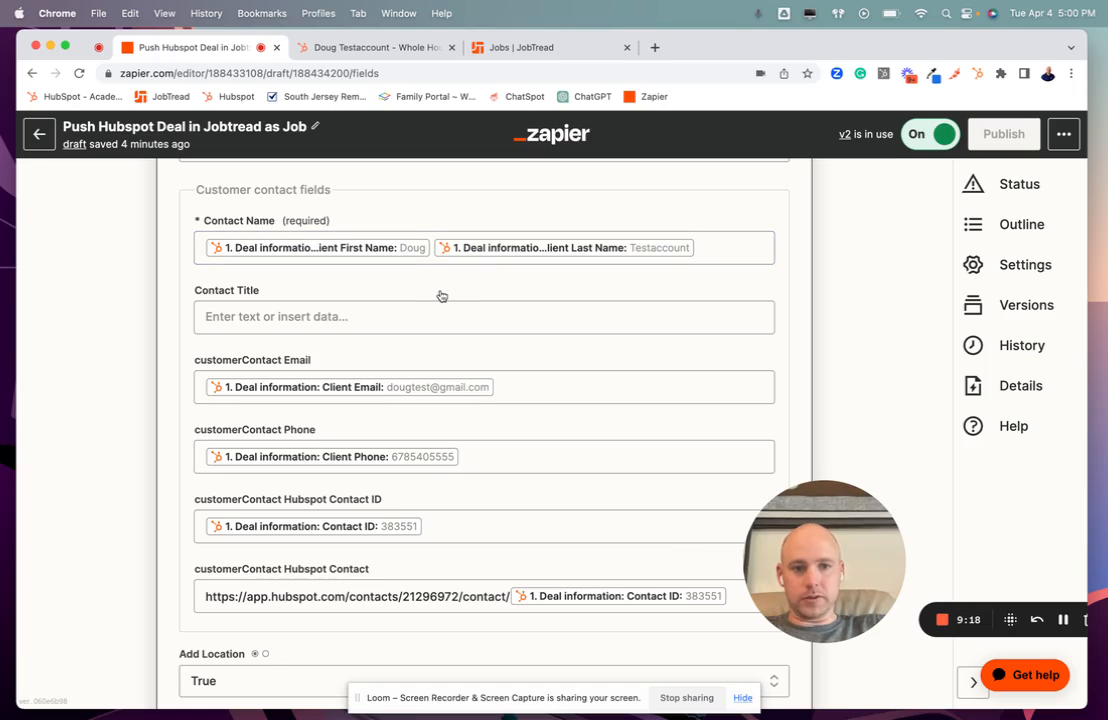
scroll(441, 296, "down", 3)
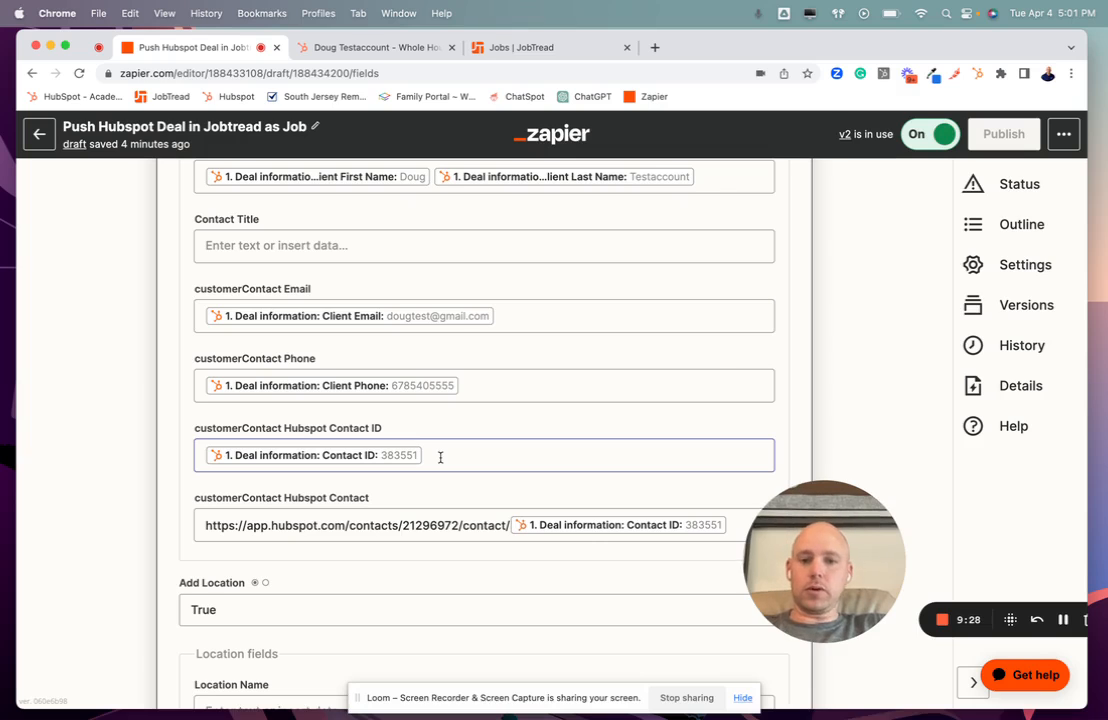
left_click(385, 48)
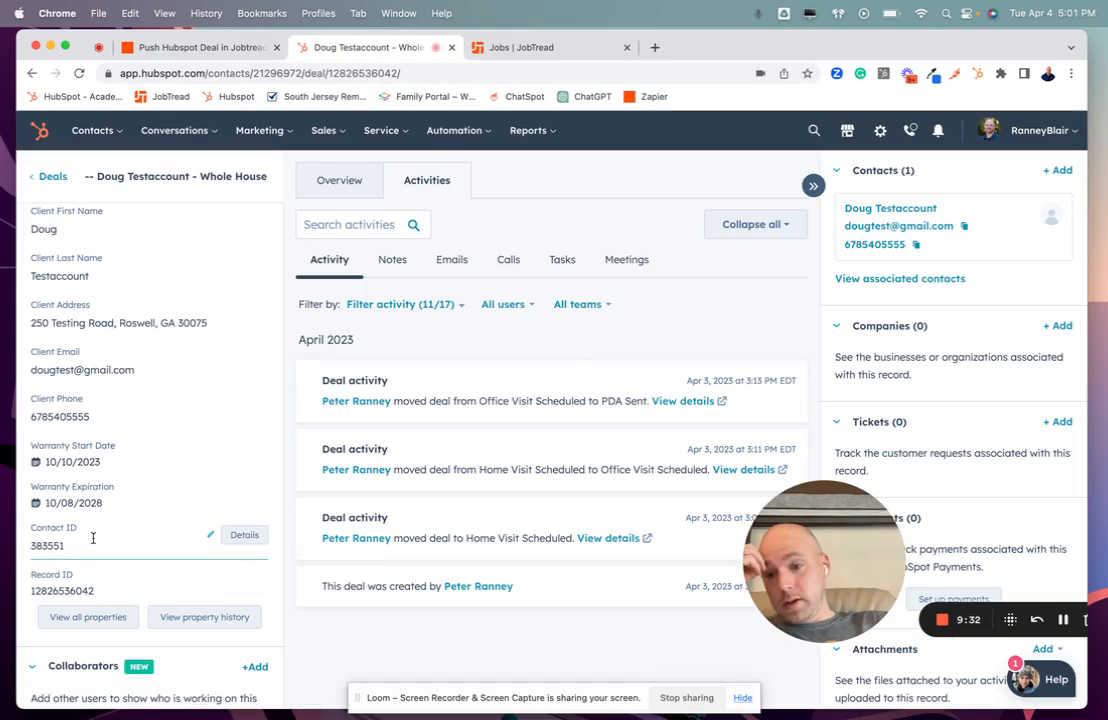
left_click(508, 48)
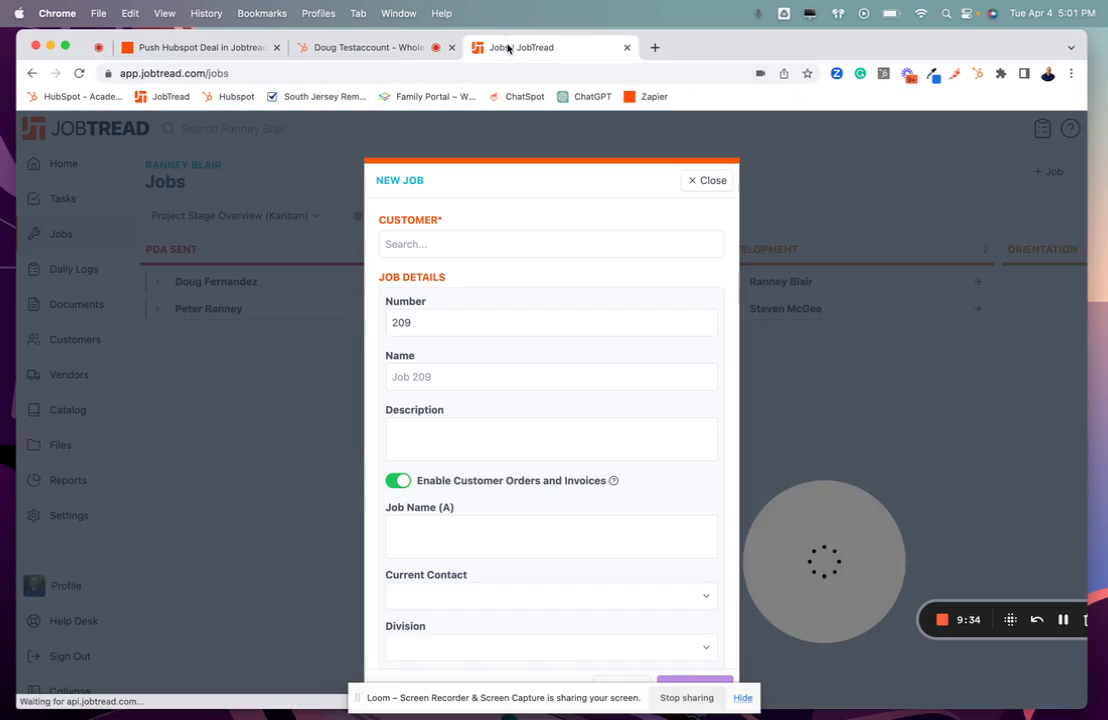
left_click(220, 47)
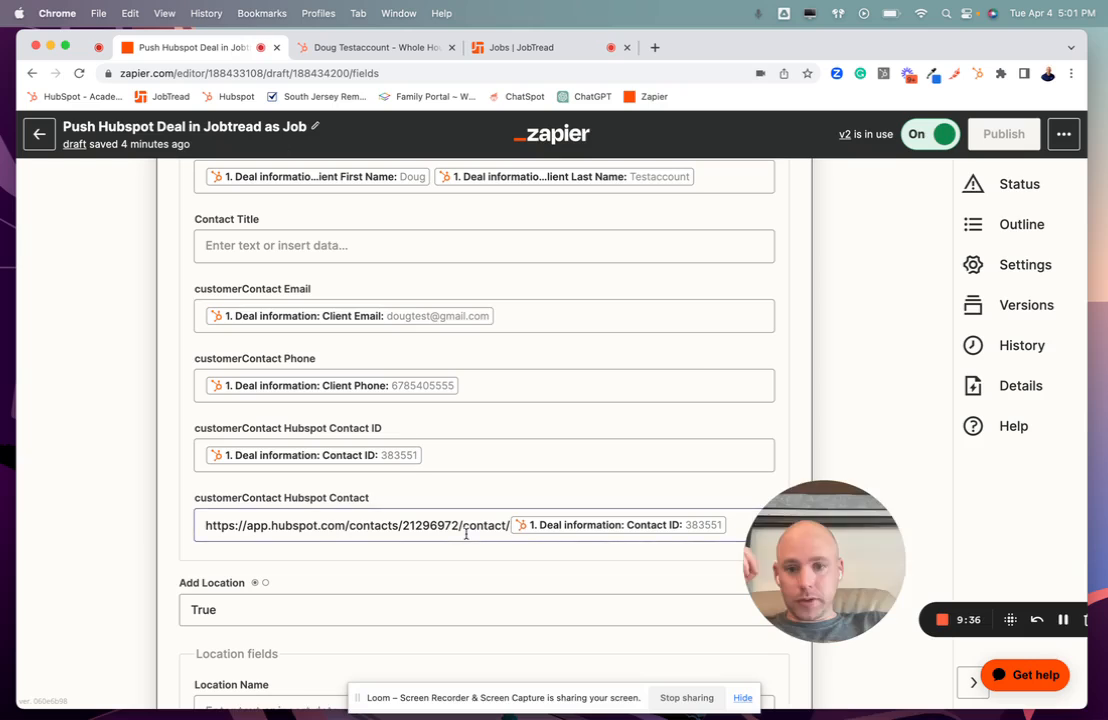
left_click(442, 459)
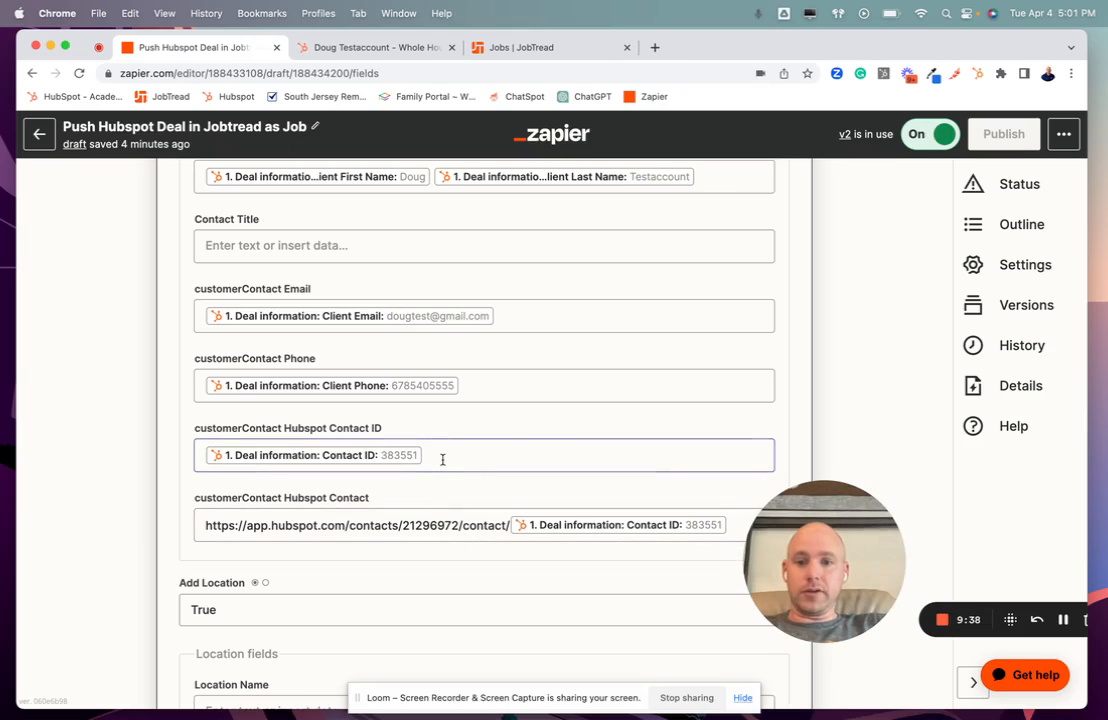
scroll(442, 459, "up", 1)
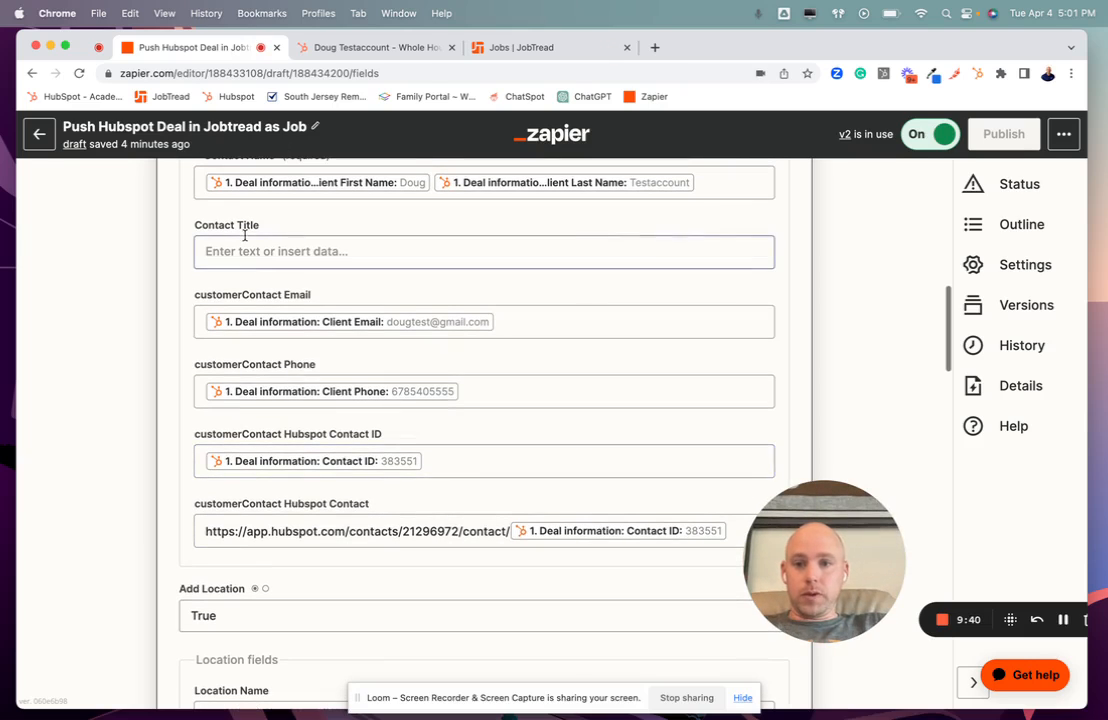
left_click_drag(257, 230, 204, 233)
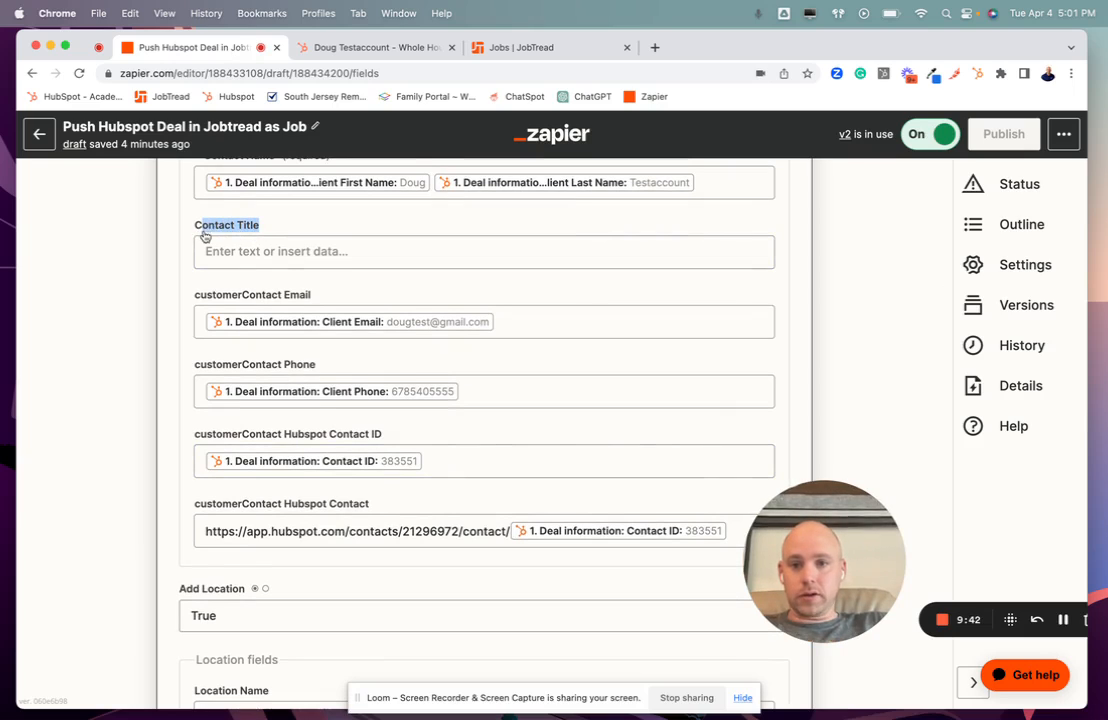
Switch to JobTread, close the unsaved New Job form and open the organization's Custom Fields settings
left_click(536, 56)
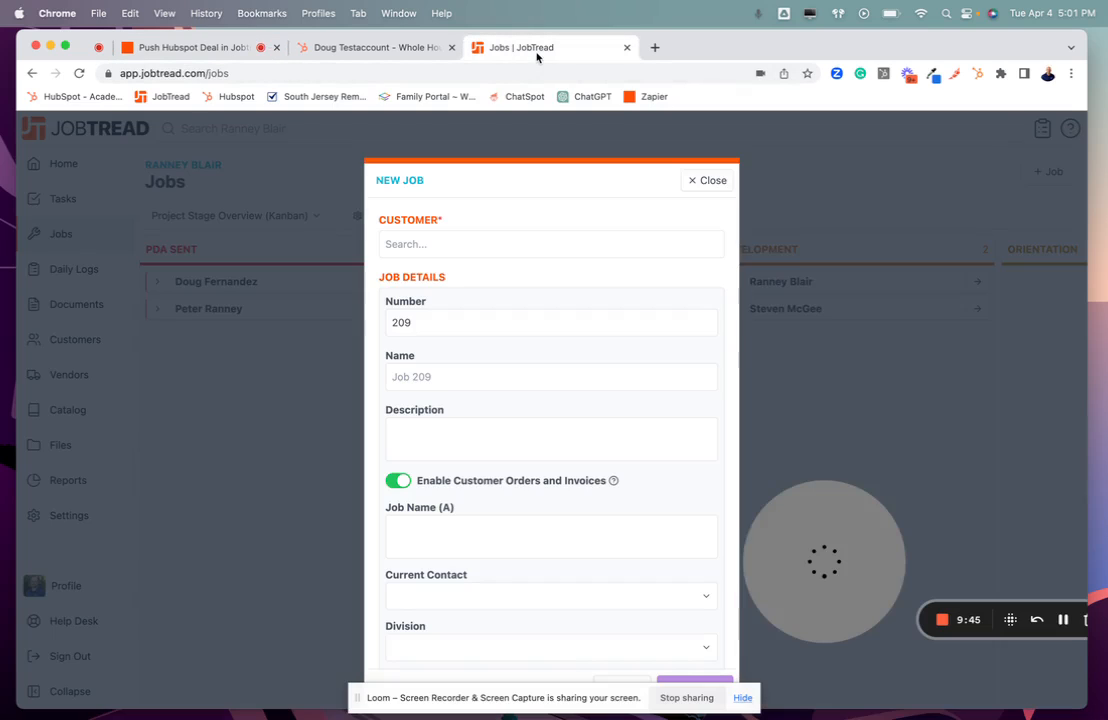
left_click(713, 181)
left_click(102, 515)
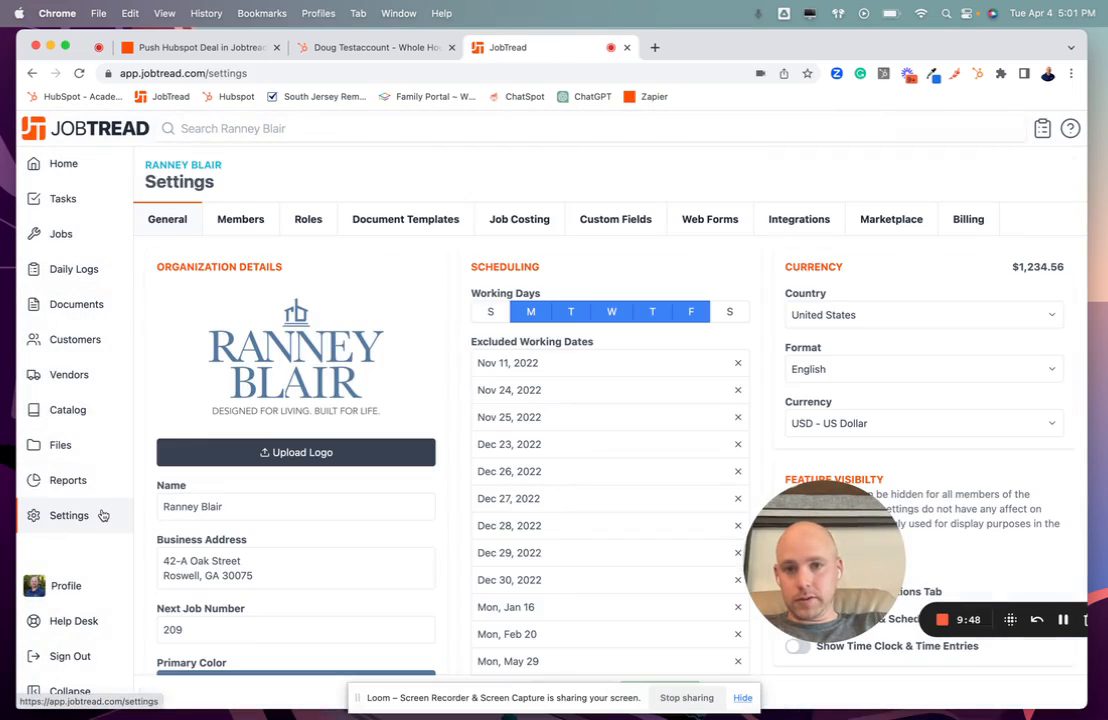
left_click(615, 222)
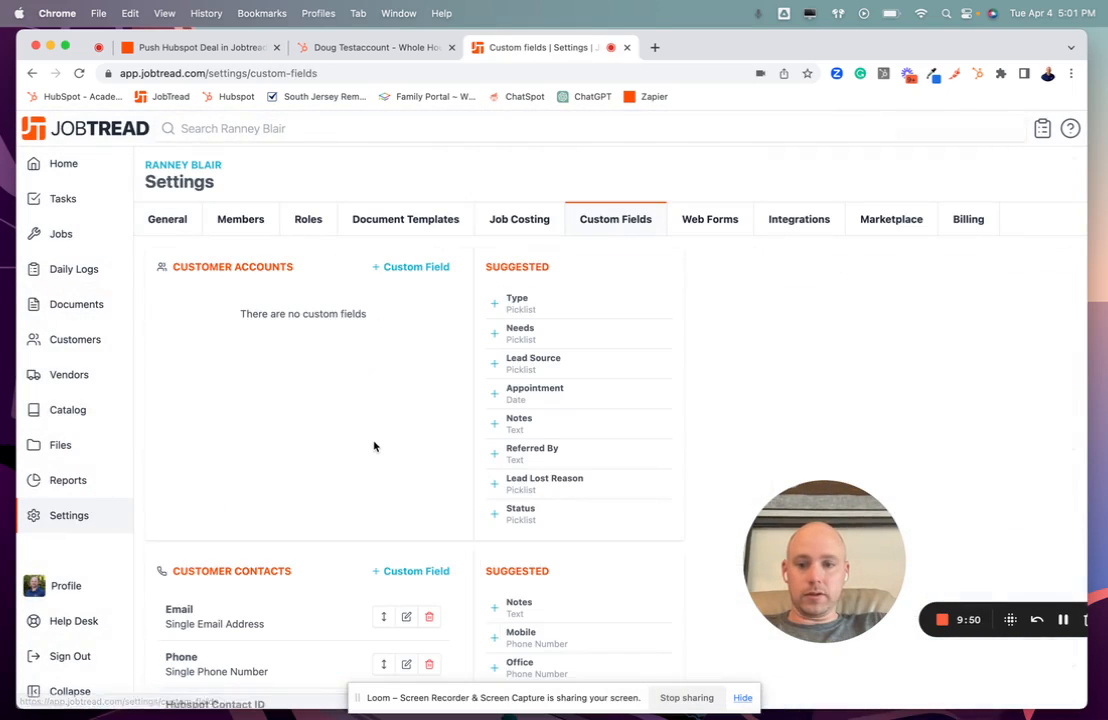
Examine the Customer Contacts custom fields, focusing on Hubspot Contact ID and Hubspot Contact
scroll(375, 445, "down", 5)
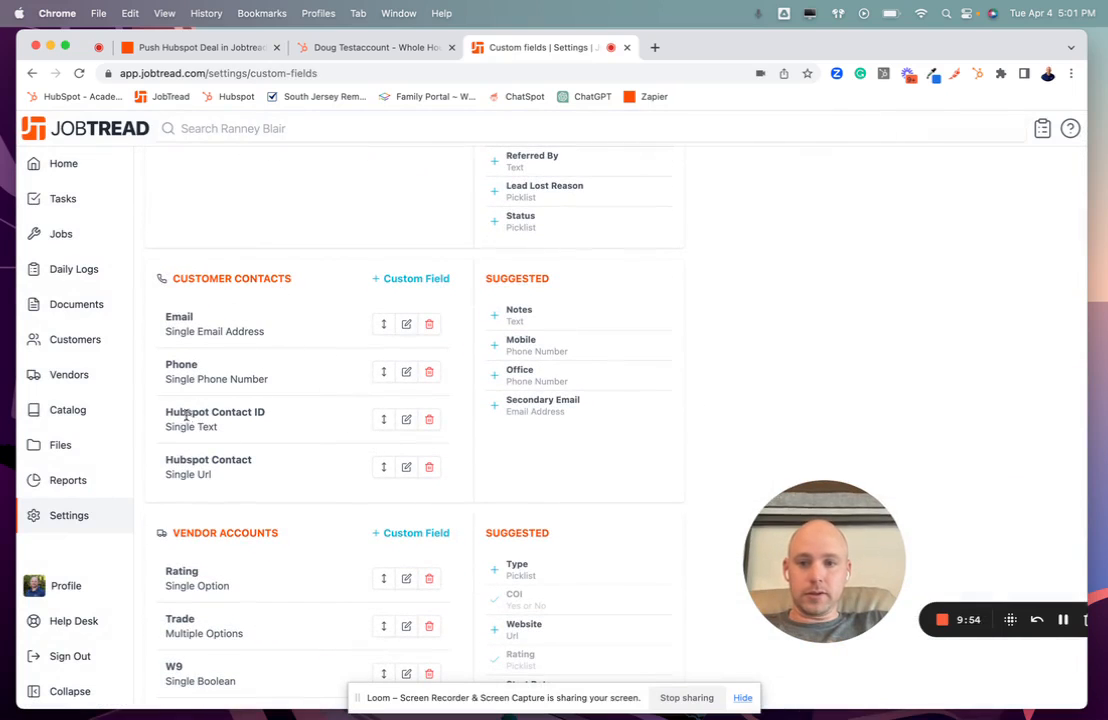
left_click_drag(180, 413, 262, 409)
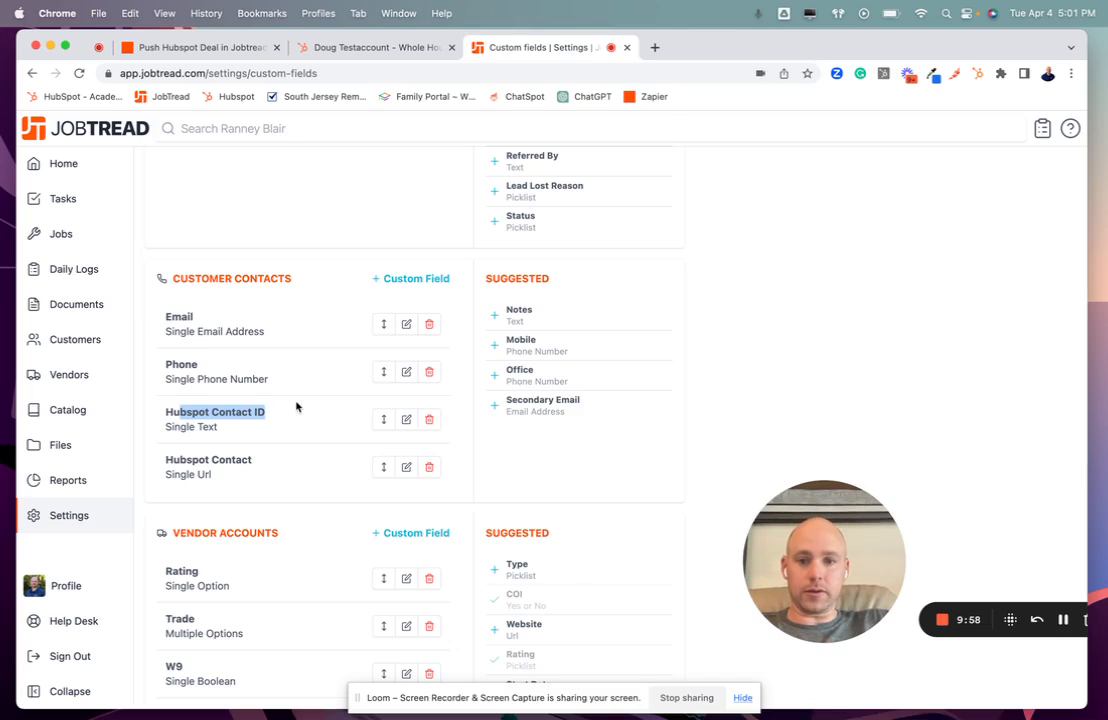
left_click_drag(186, 460, 243, 465)
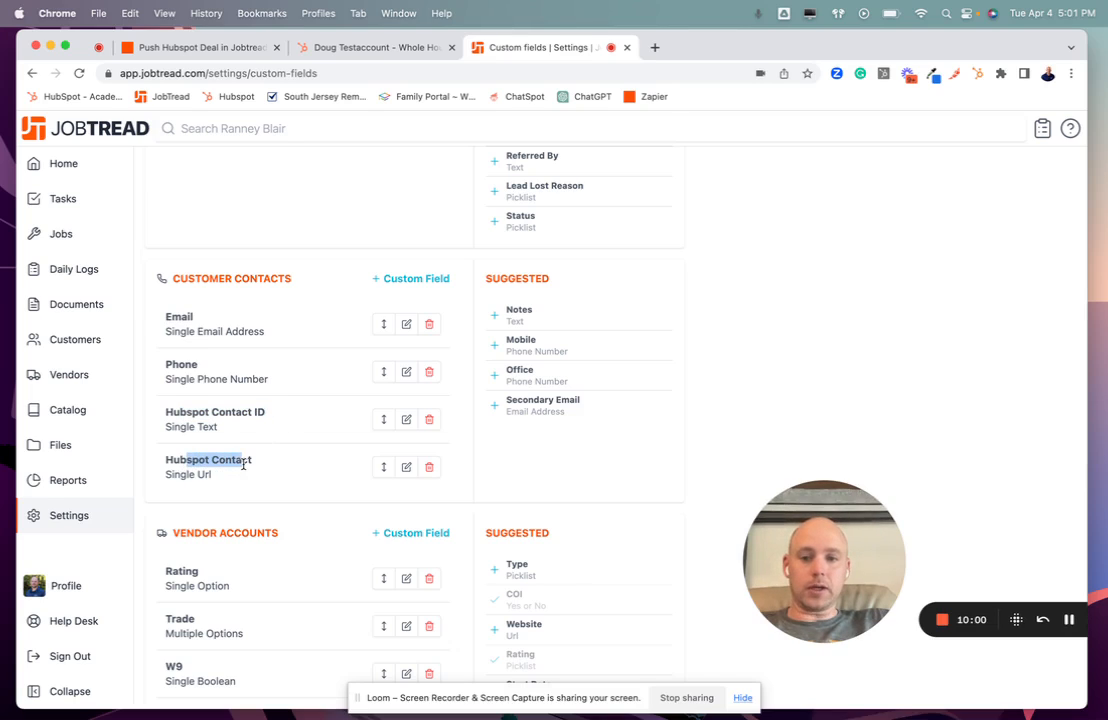
Examine the Jobs custom fields, focusing on Hubspot Deal ID (A), Hubspot Deal (A) and Google Drive Folder (A)
scroll(243, 465, "down", 10)
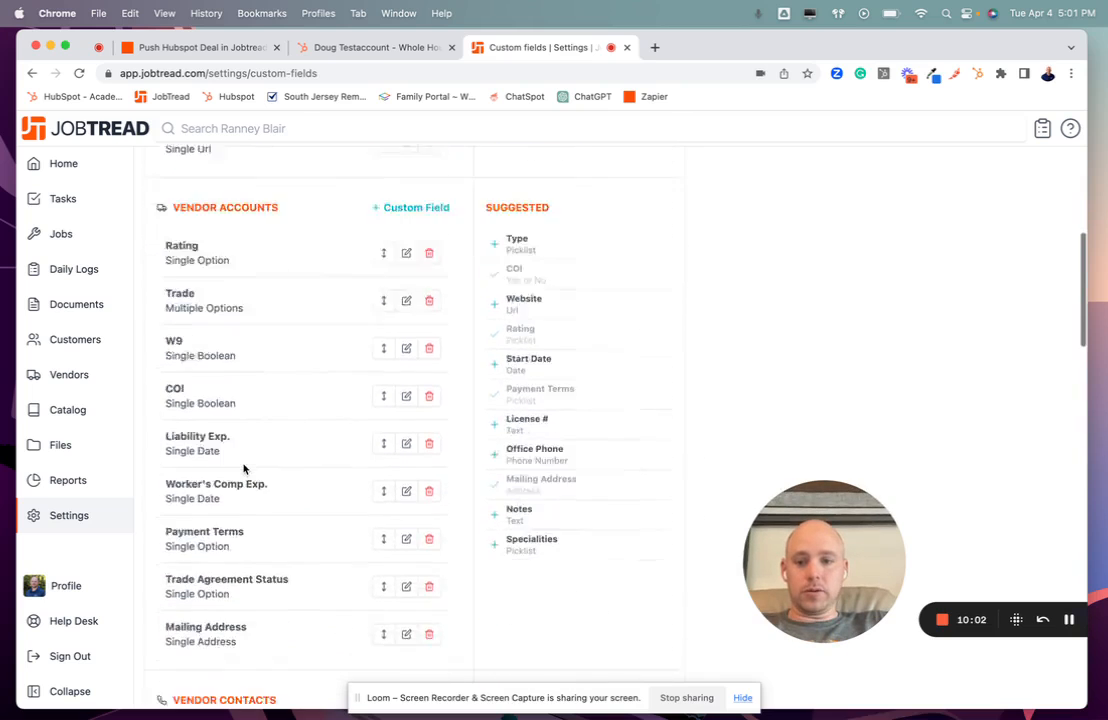
scroll(243, 465, "down", 16)
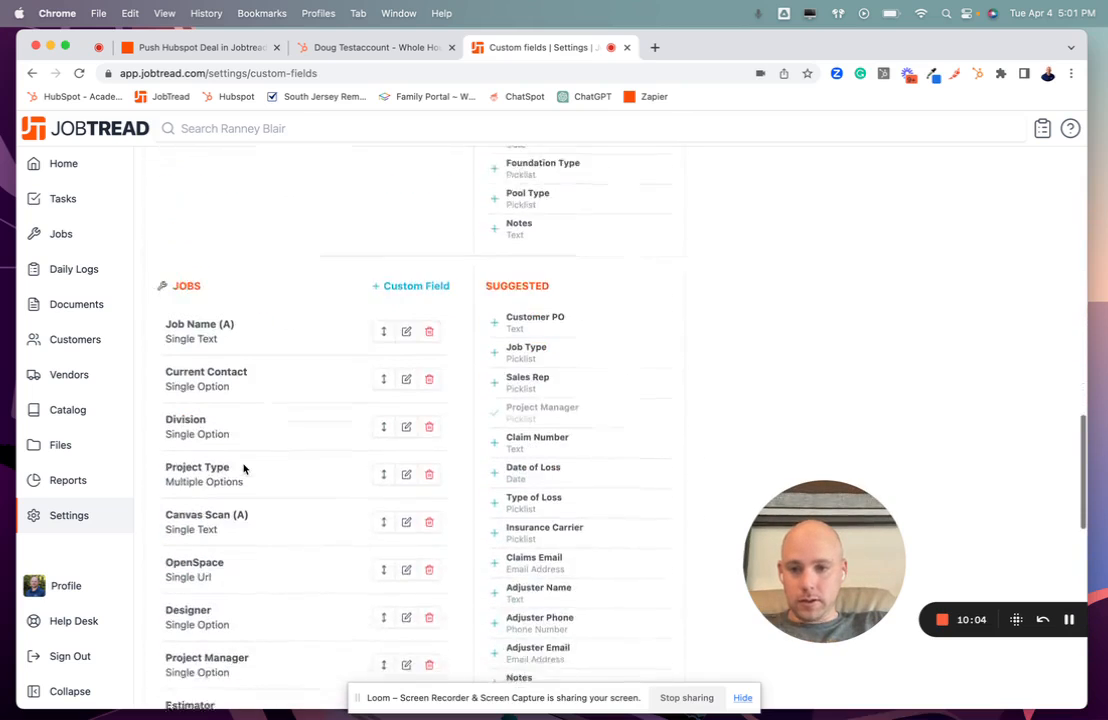
scroll(243, 468, "down", 3)
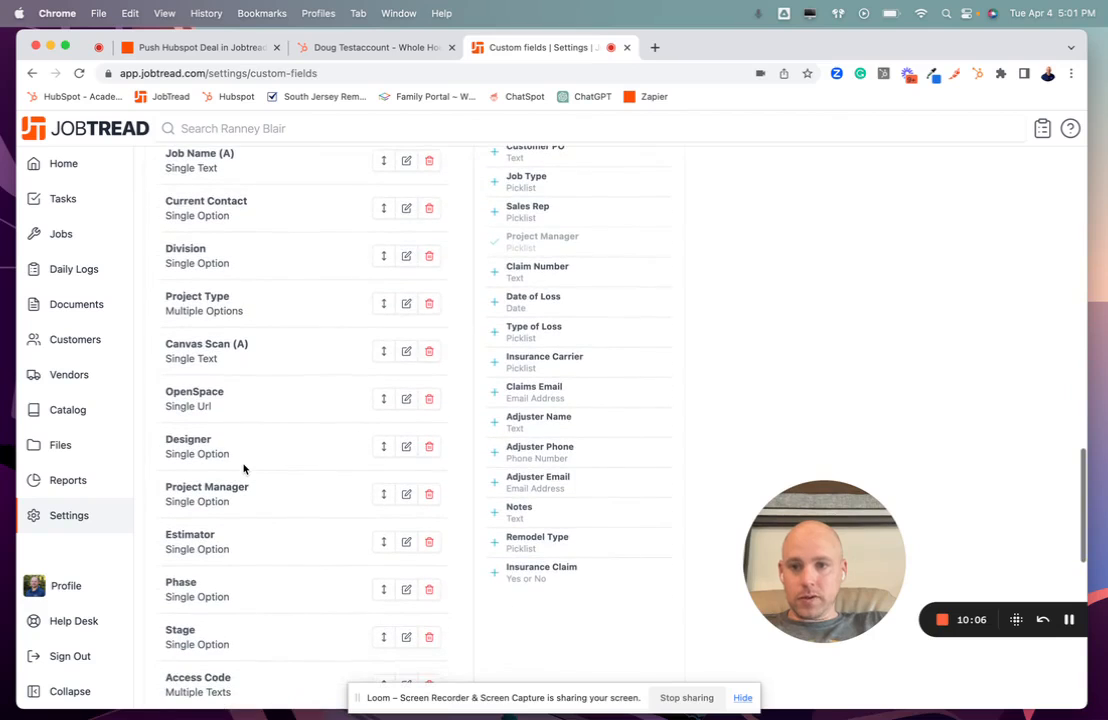
scroll(247, 377, "down", 3)
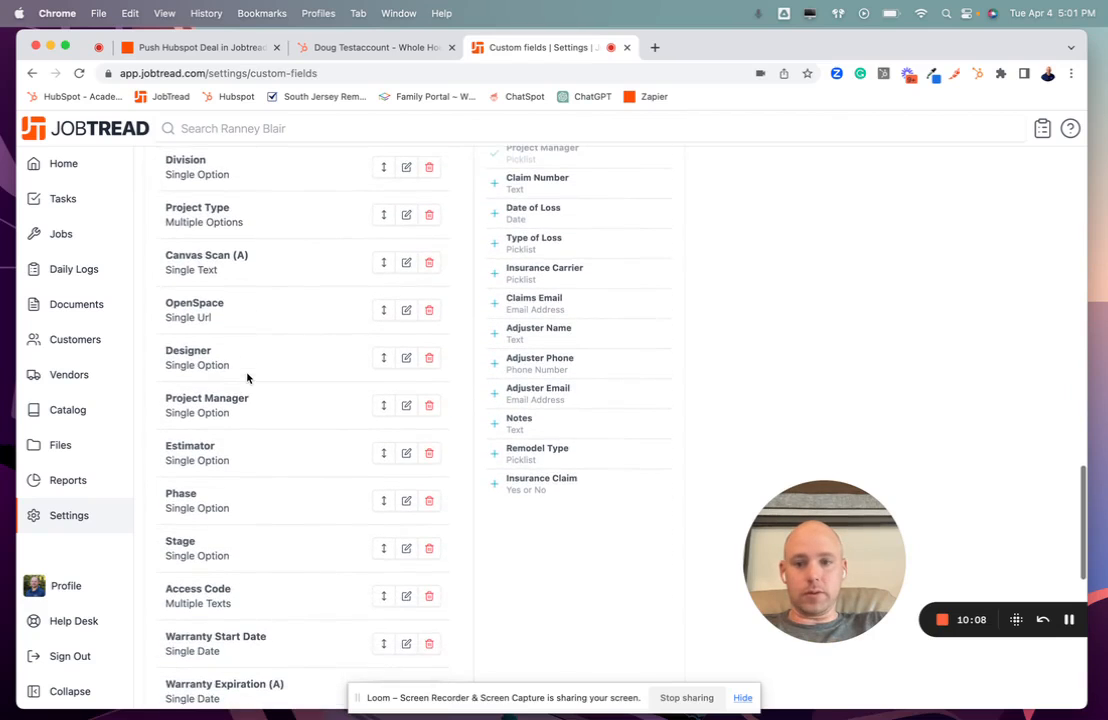
scroll(247, 377, "down", 1)
scroll(247, 377, "down", 2)
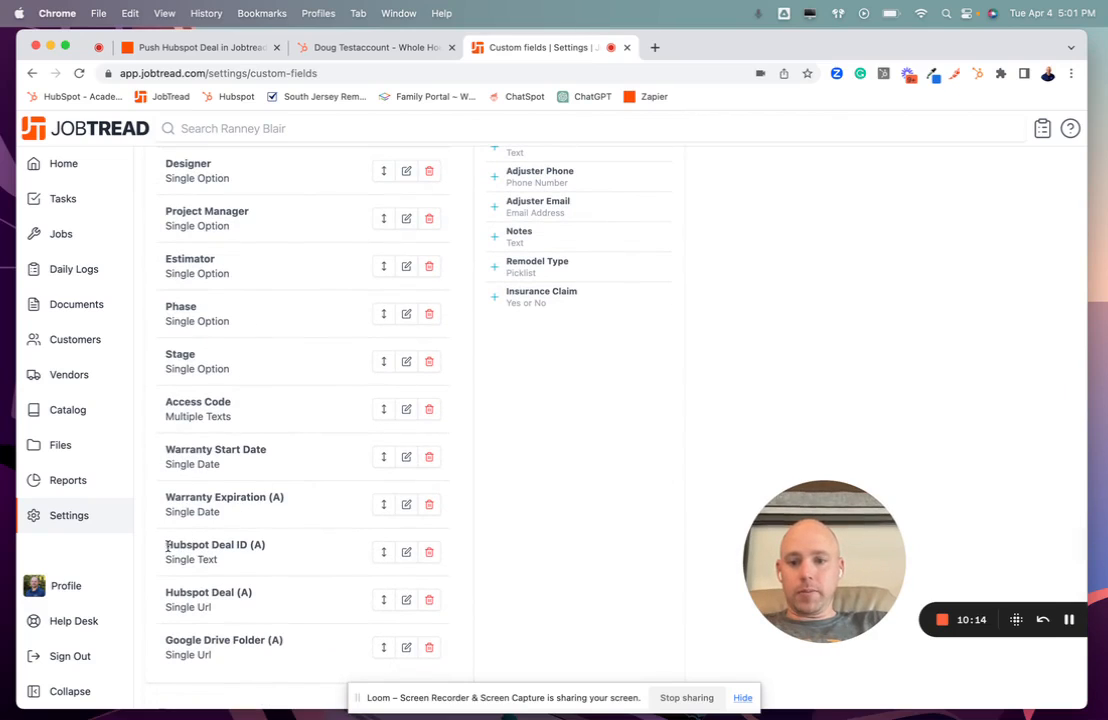
left_click_drag(166, 545, 270, 547)
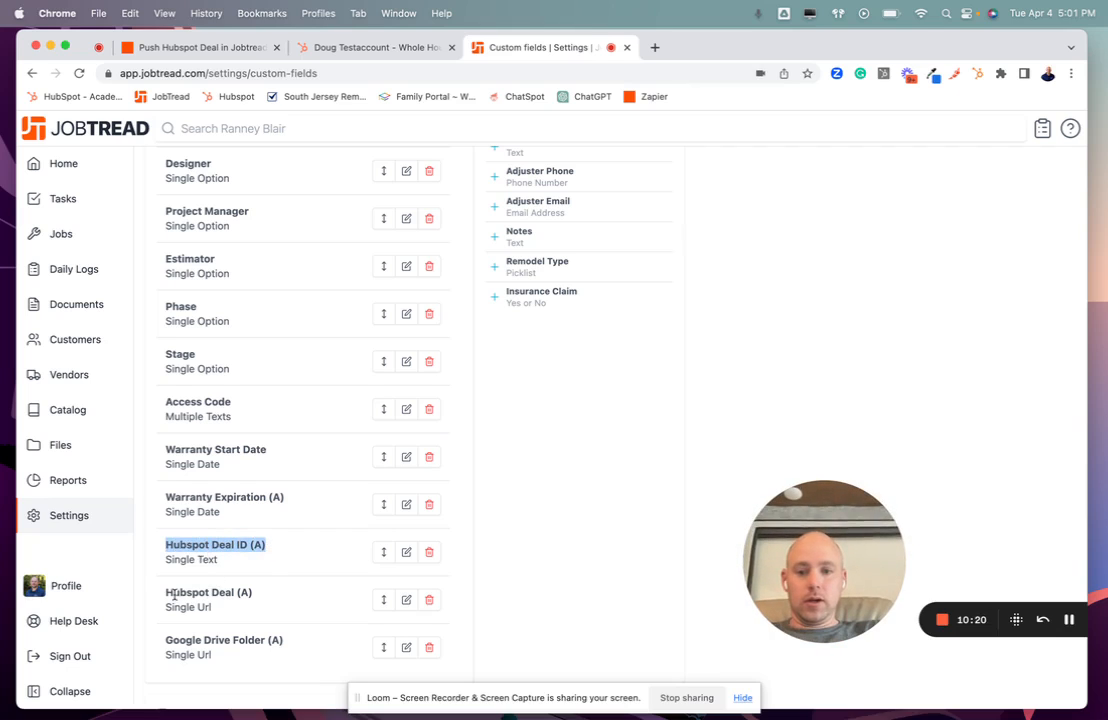
left_click_drag(174, 594, 247, 597)
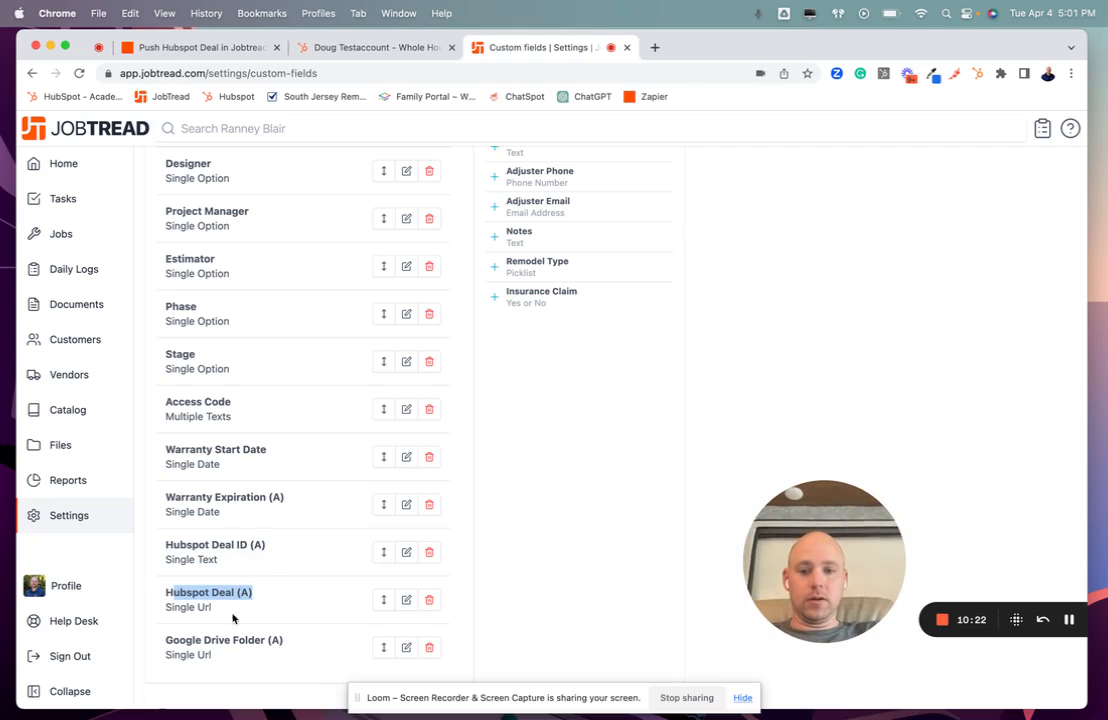
left_click_drag(166, 640, 283, 638)
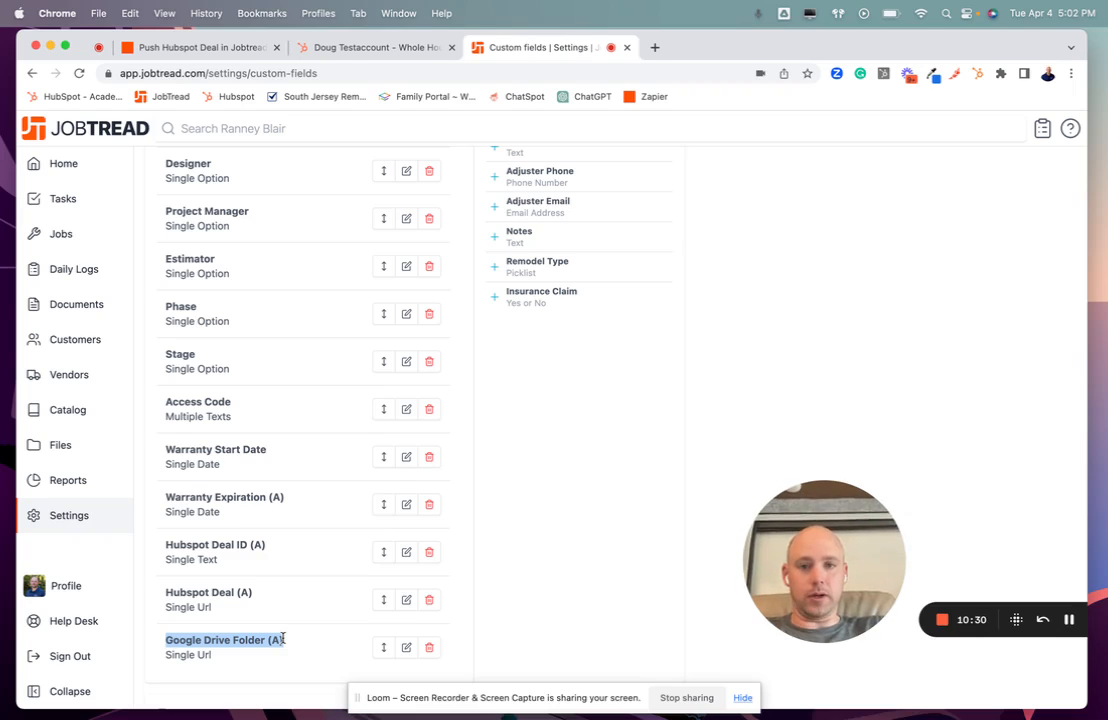
Return to the Zapier draft and recheck the Create Customer action's contact name, email, phone and Hubspot contact mappings
left_click(398, 48)
left_click(225, 45)
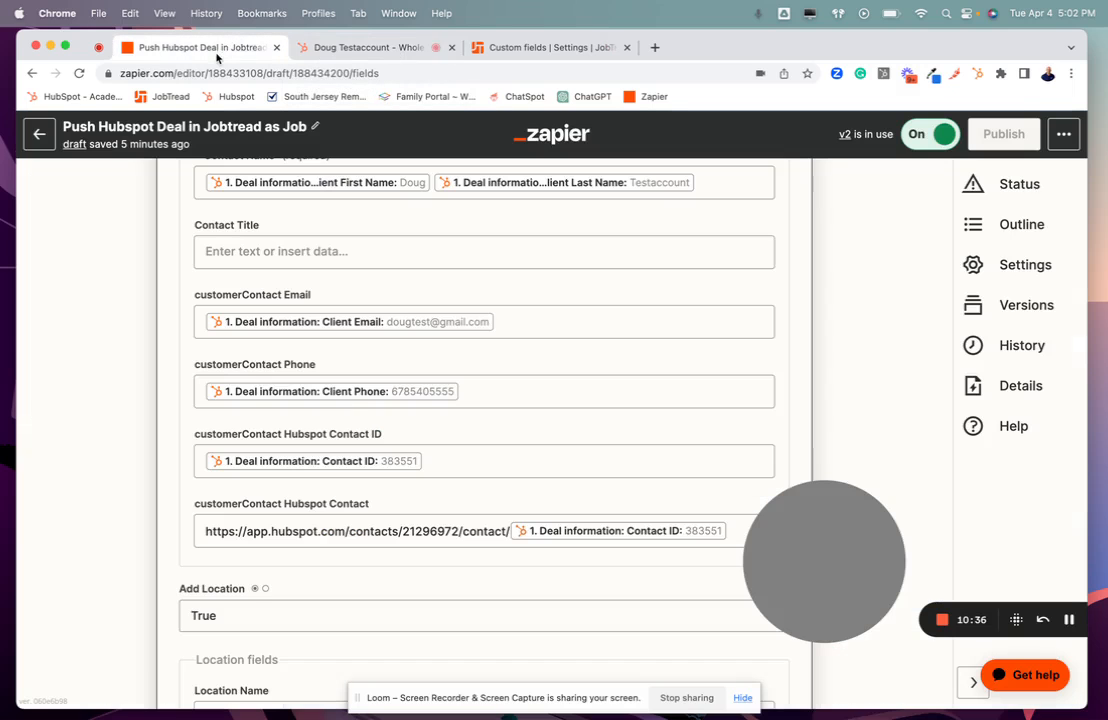
scroll(377, 466, "up", 10)
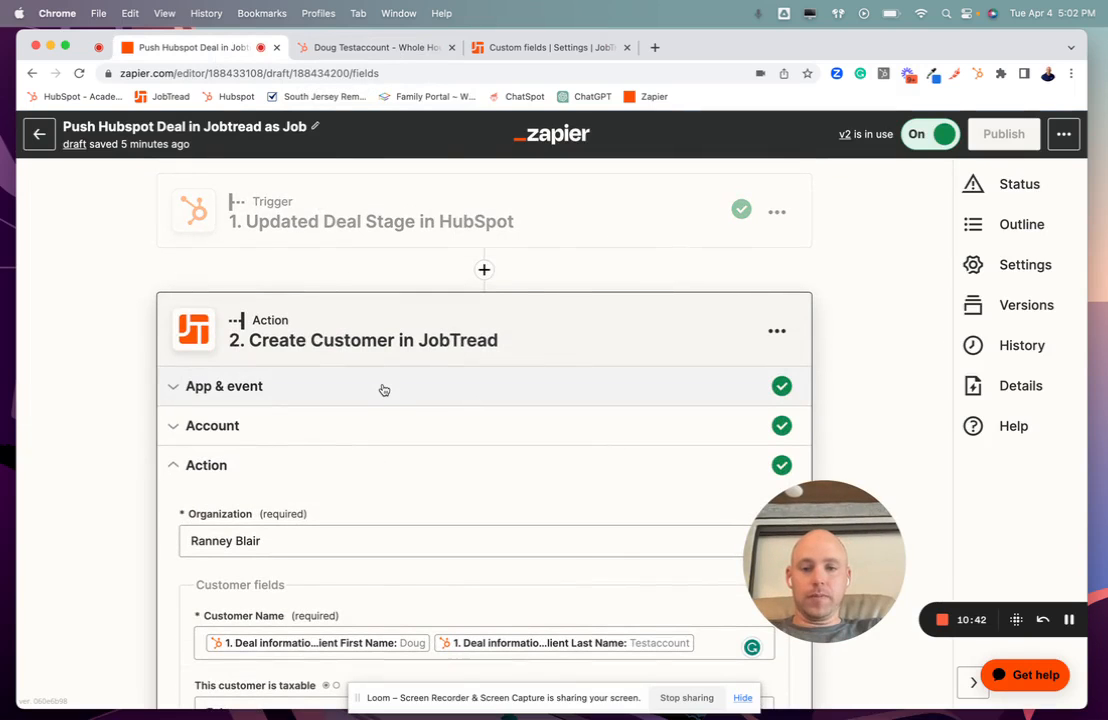
scroll(383, 389, "down", 8)
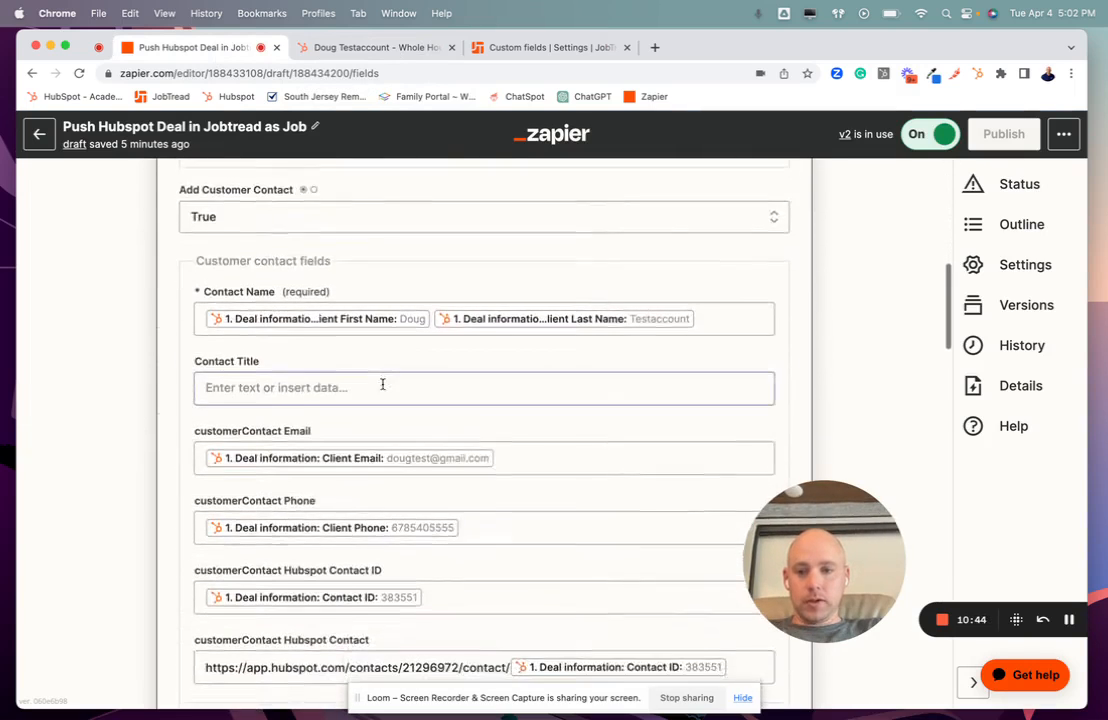
scroll(383, 389, "down", 2)
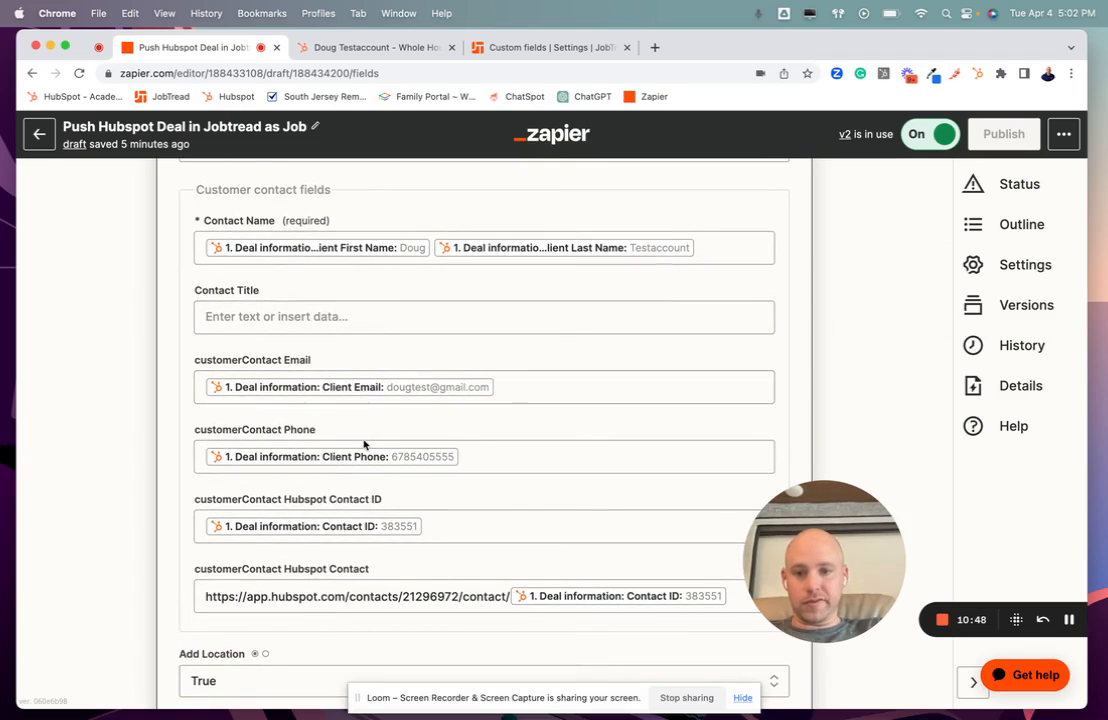
scroll(447, 525, "down", 1)
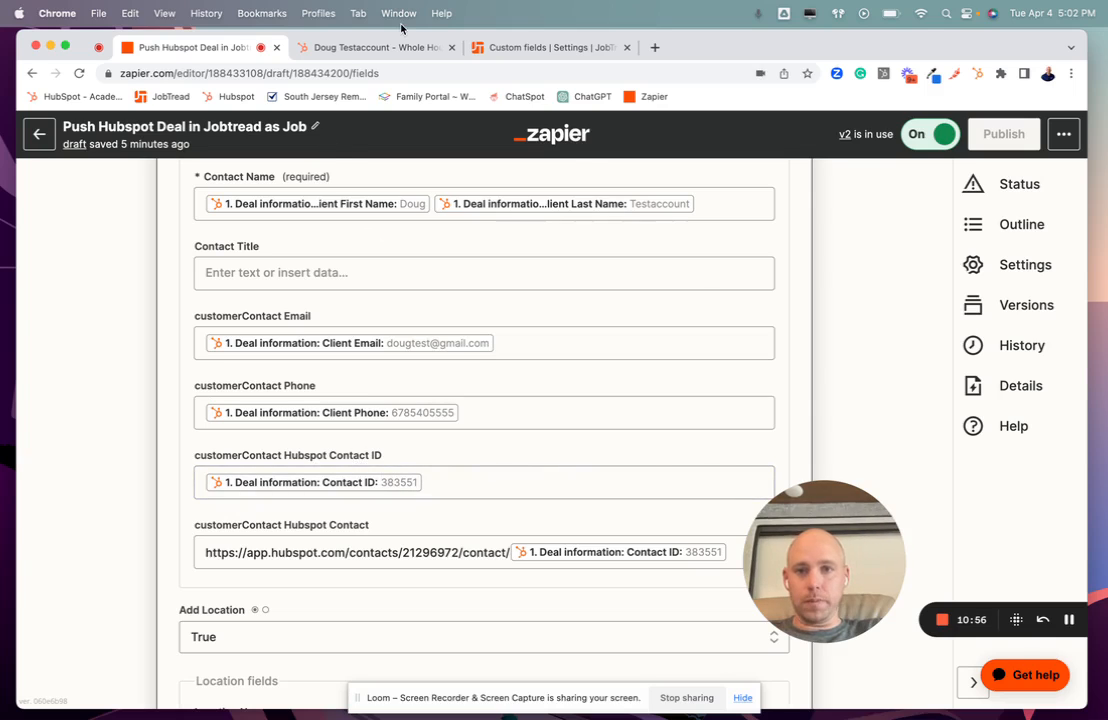
Check the client properties on the HubSpot deal, then review the Add Location and Location Address mappings in Zapier
left_click(355, 46)
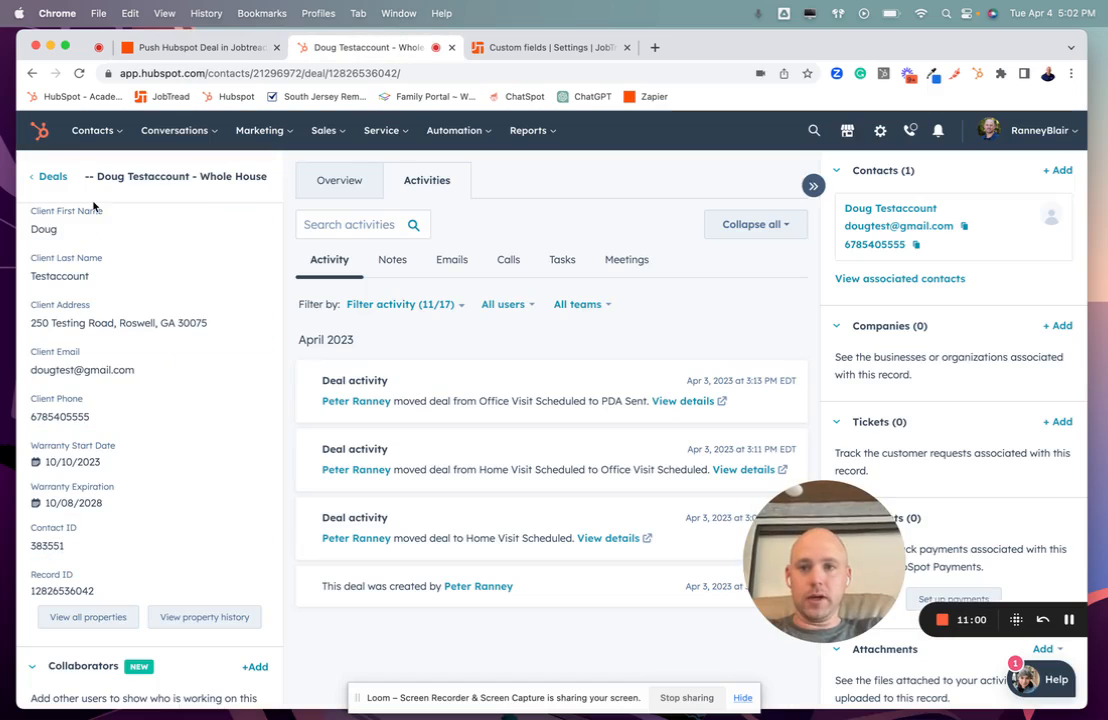
left_click(202, 50)
scroll(471, 386, "down", 2)
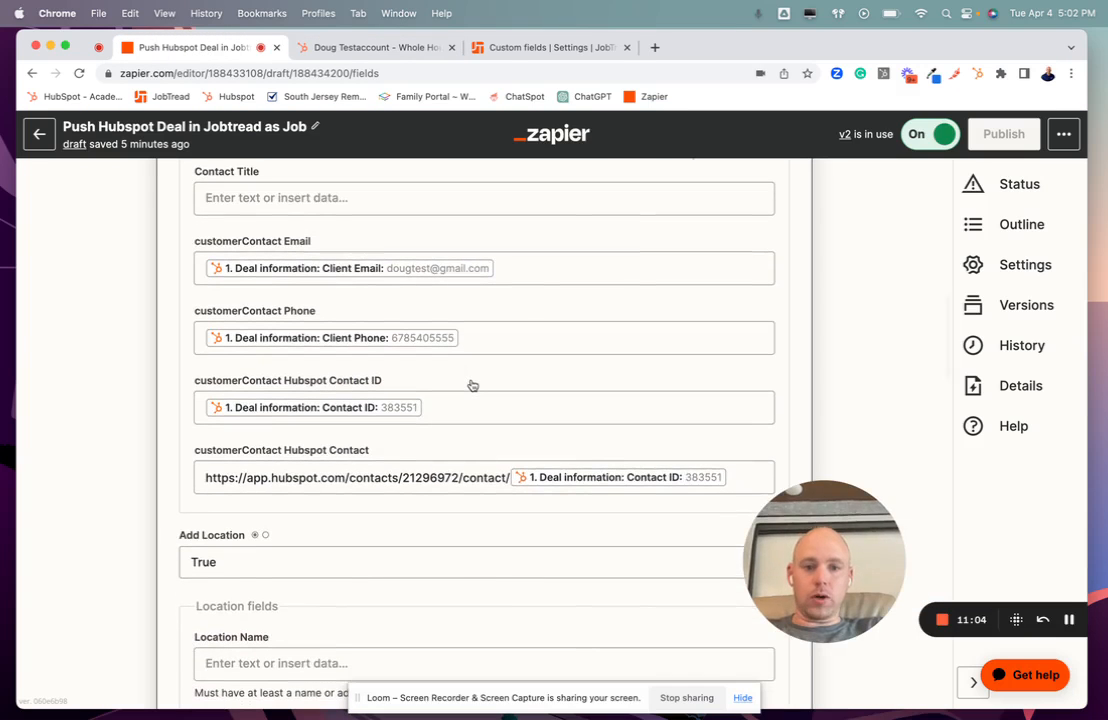
scroll(471, 384, "down", 3)
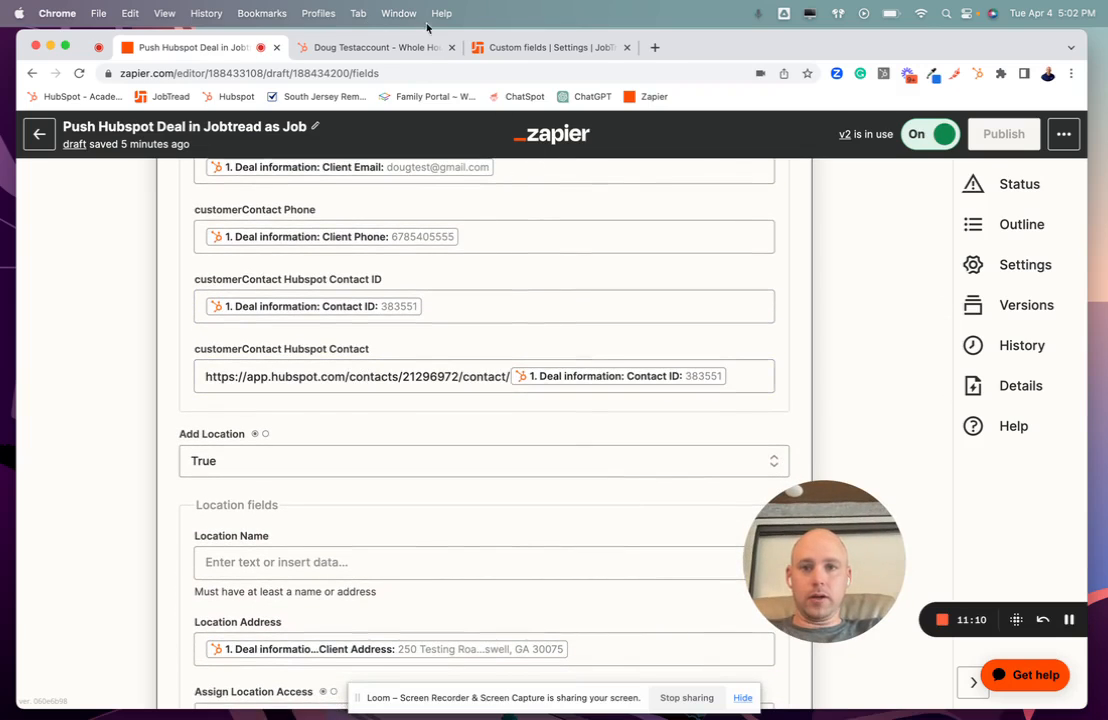
Switch to JobTread, search for the test customer by name and open Job 208 at the testing address
left_click(491, 53)
left_click(345, 128)
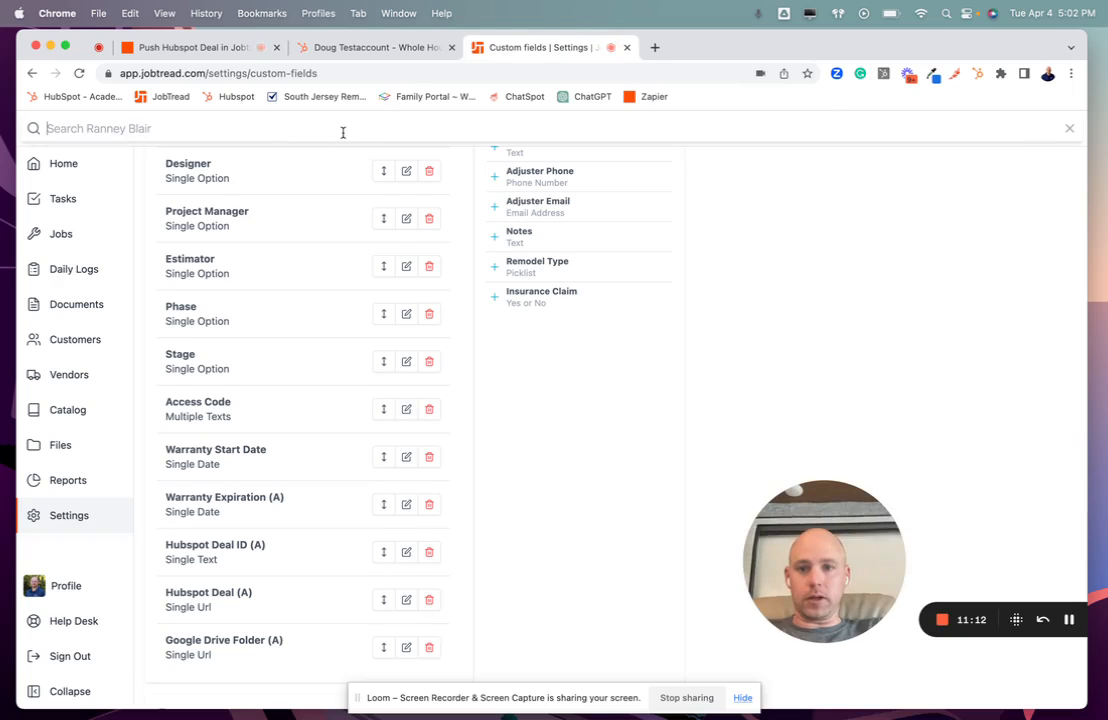
type("doug test")
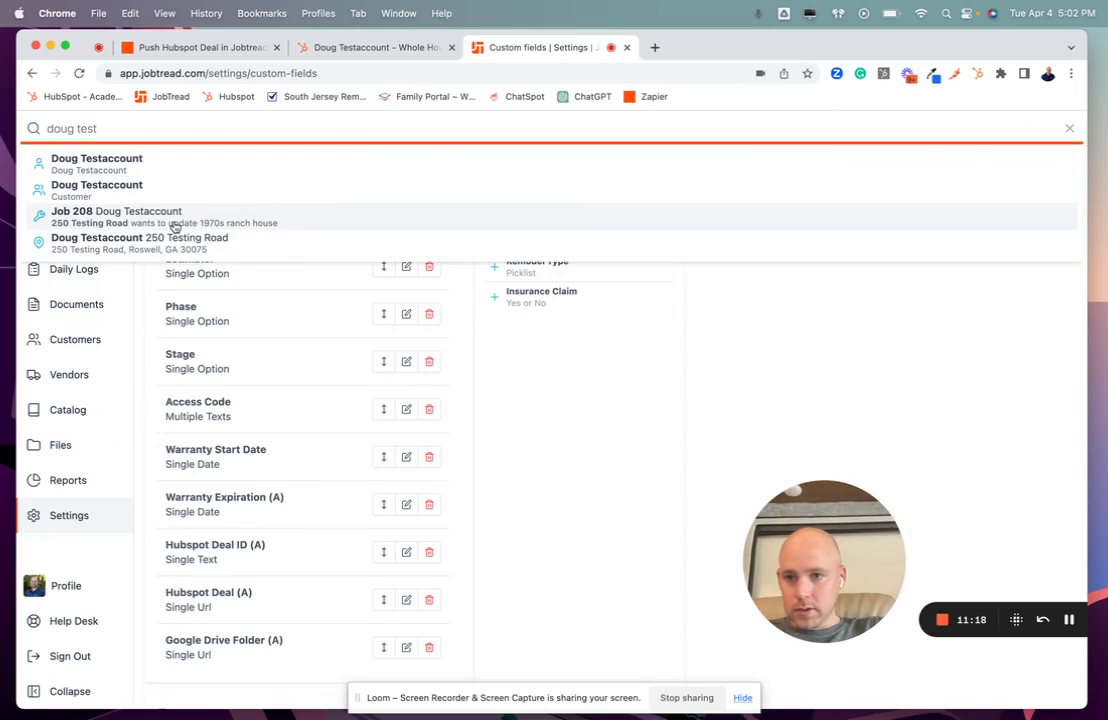
left_click(174, 227)
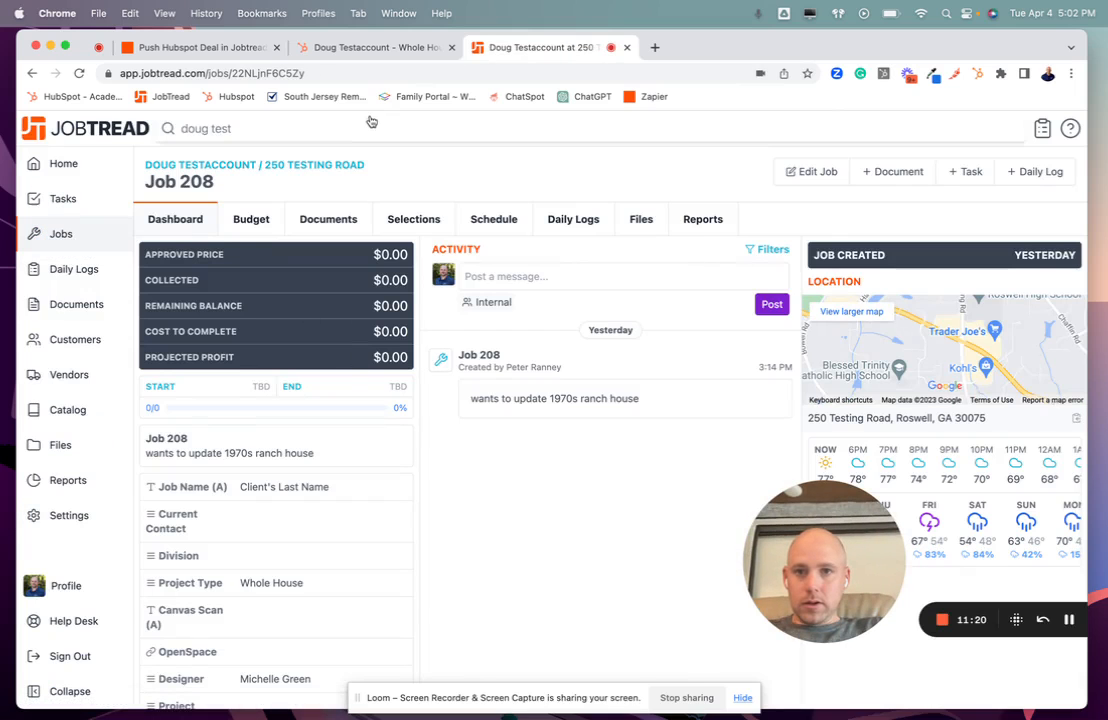
Glance back at the HubSpot deal and the Zapier location fields, returning to the Job 208 dashboard in JobTread
left_click(361, 47)
left_click(204, 47)
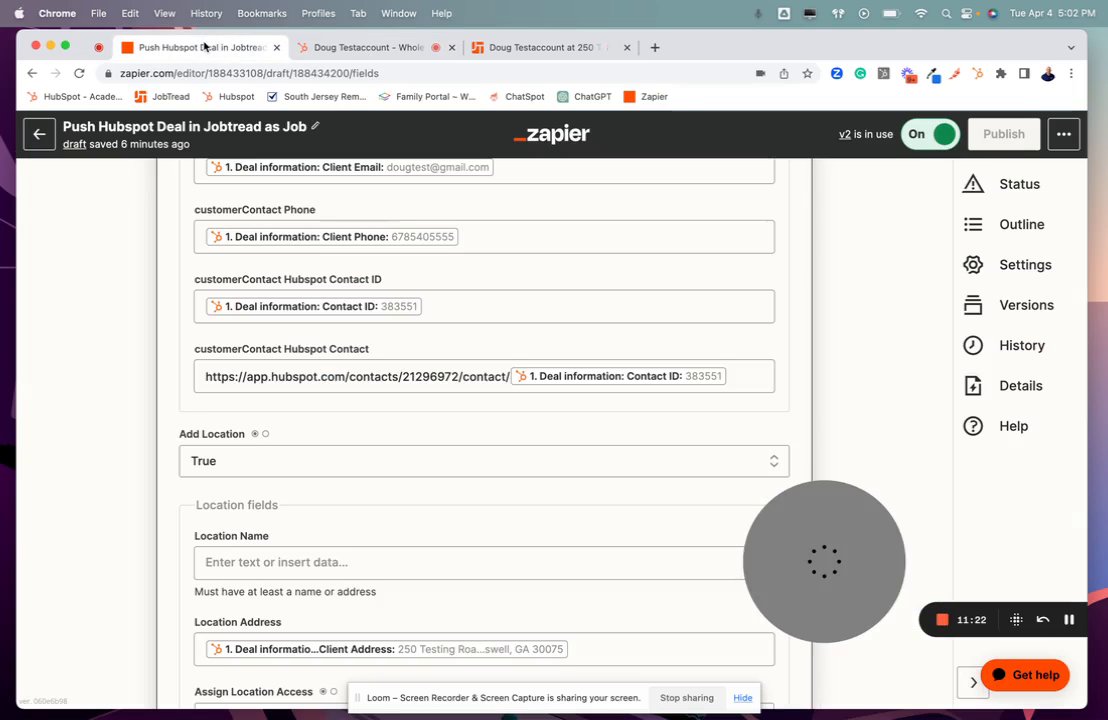
left_click(550, 48)
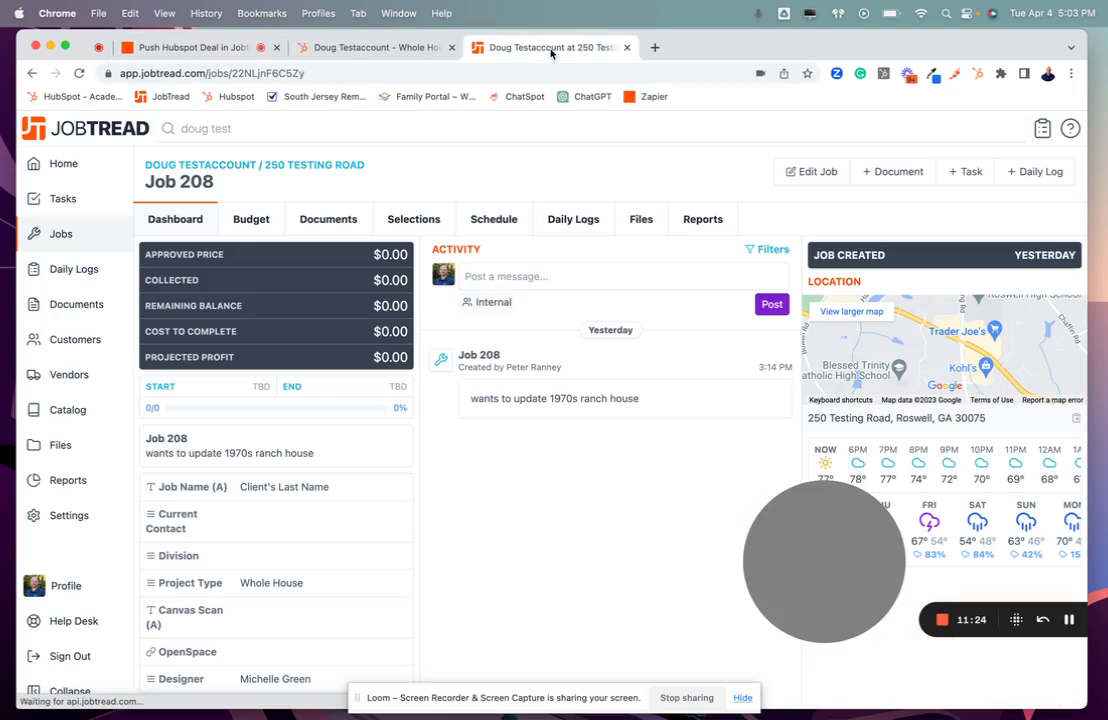
Open the customer record from Job 208, examine its primary contact's details and follow the Hubspot Contact link to the contact record
left_click(195, 164)
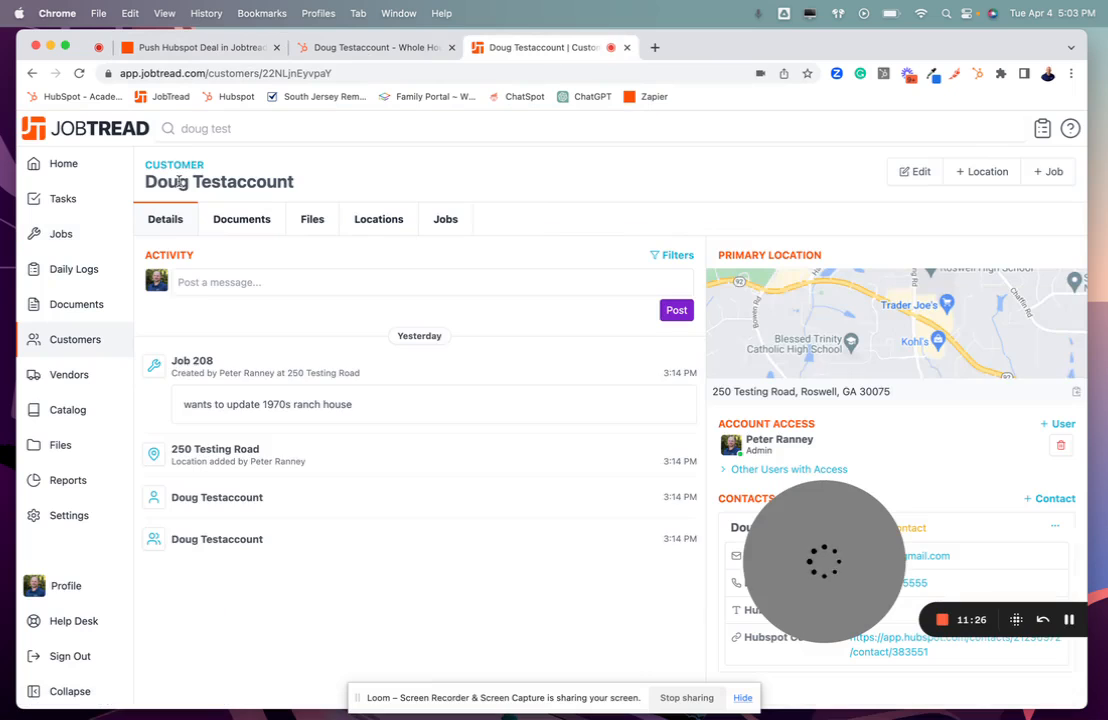
scroll(522, 376, "down", 2)
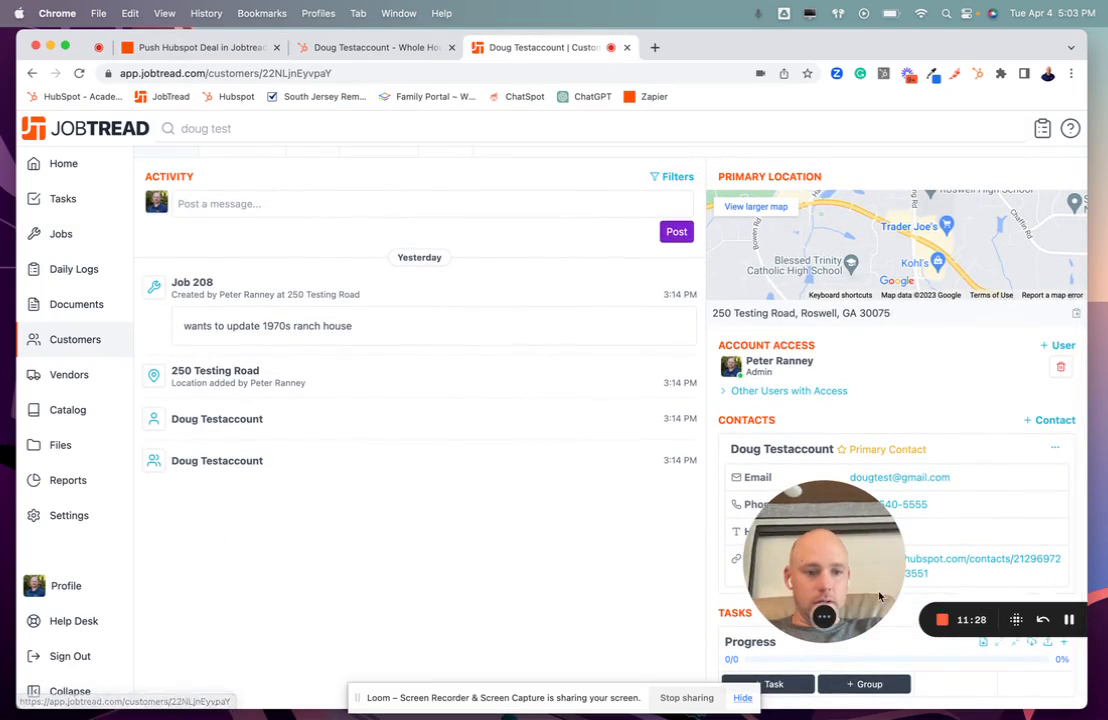
left_click_drag(879, 595, 609, 601)
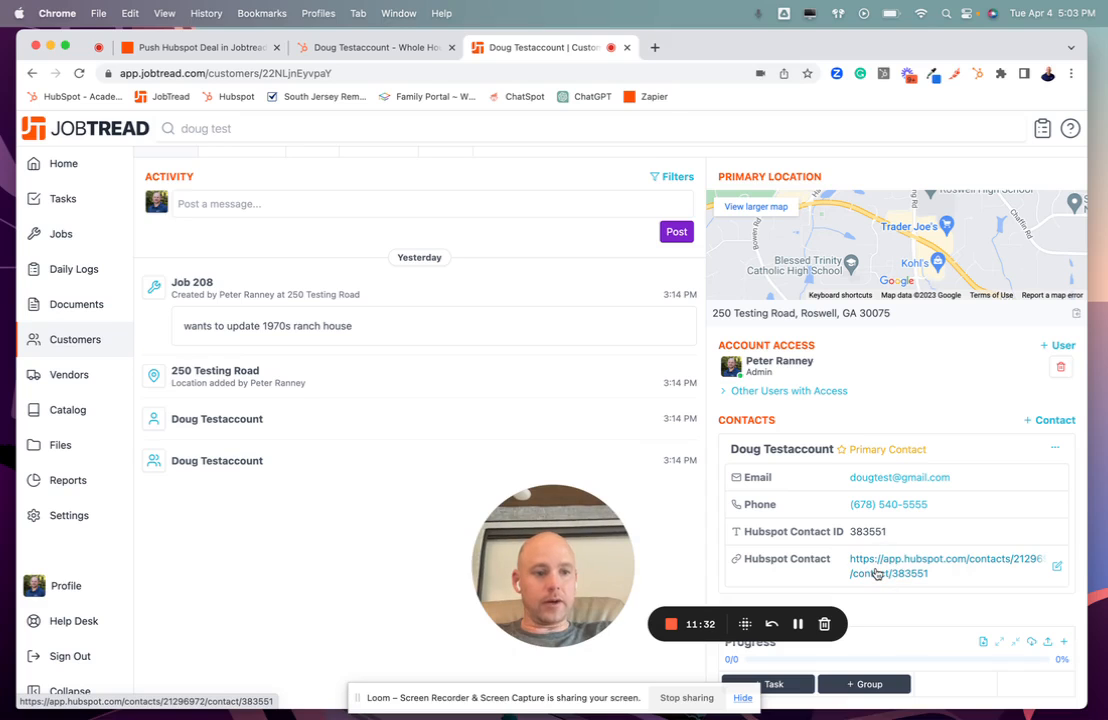
left_click(877, 573)
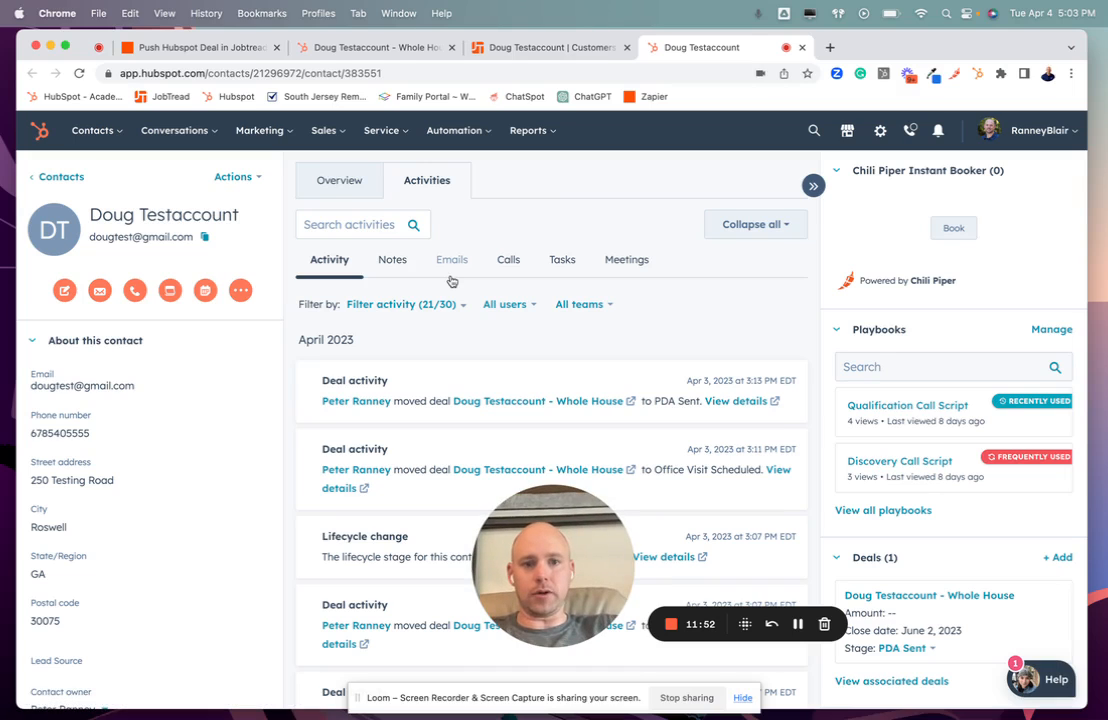
Return to the Zapier draft and review the Add Location, Location Name, Location Address and Assign Location Access settings
left_click(242, 50)
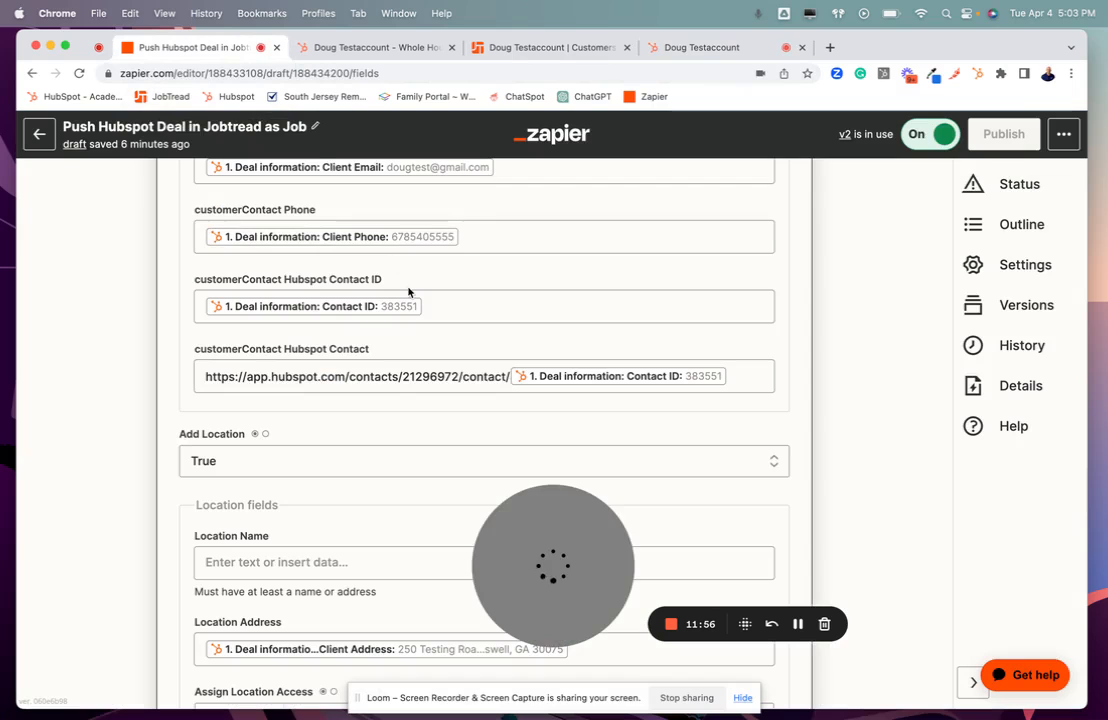
left_click_drag(583, 530, 858, 534)
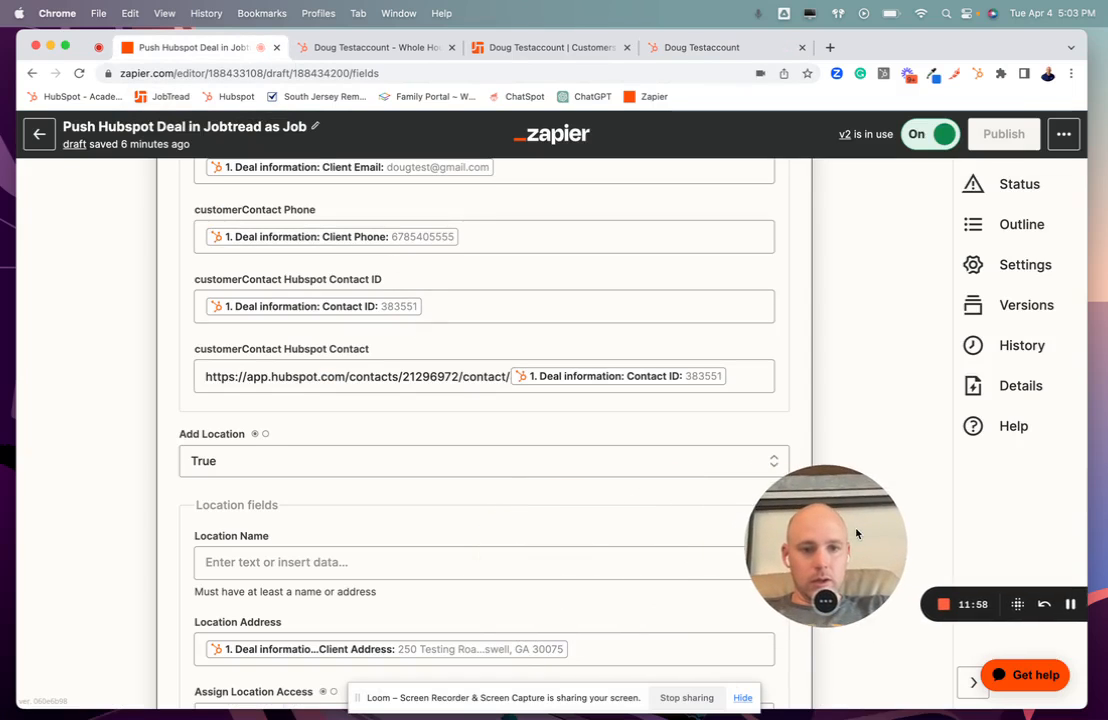
scroll(515, 420, "down", 2)
scroll(515, 420, "down", 2)
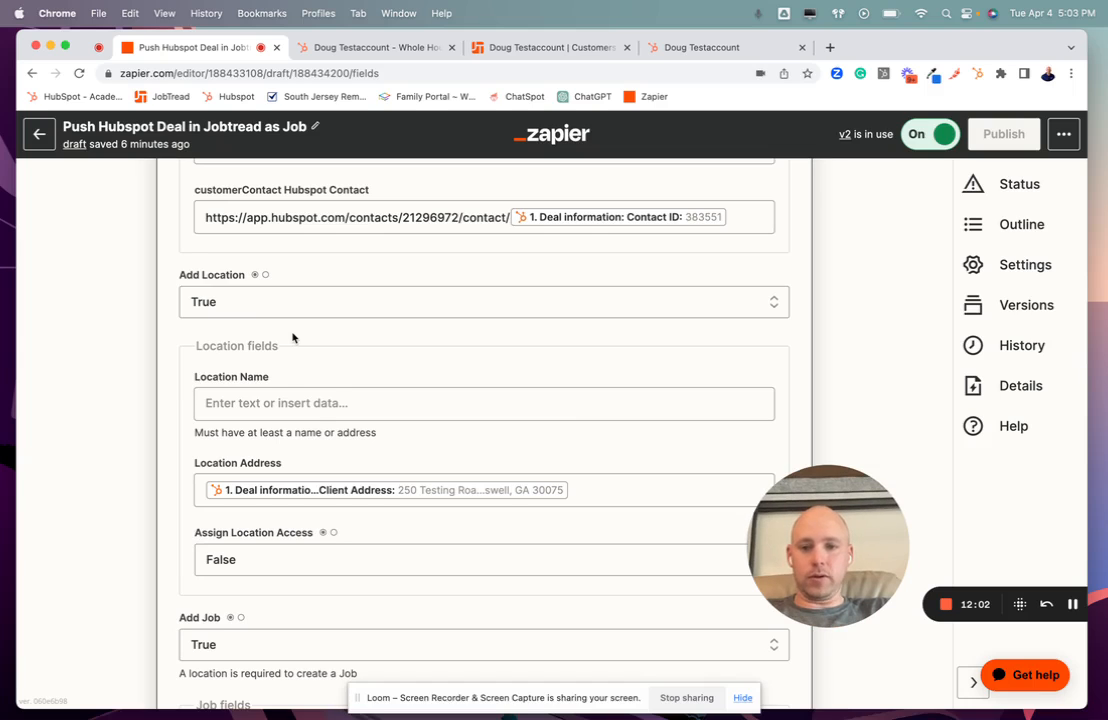
scroll(293, 337, "down", 1)
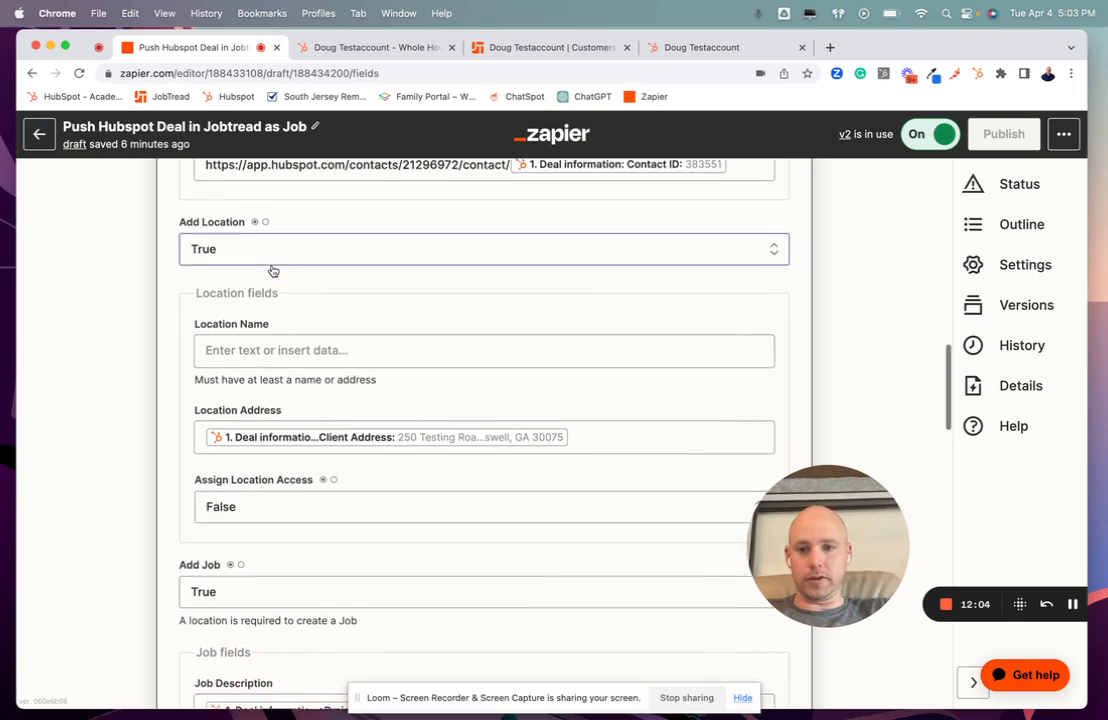
scroll(272, 270, "down", 1)
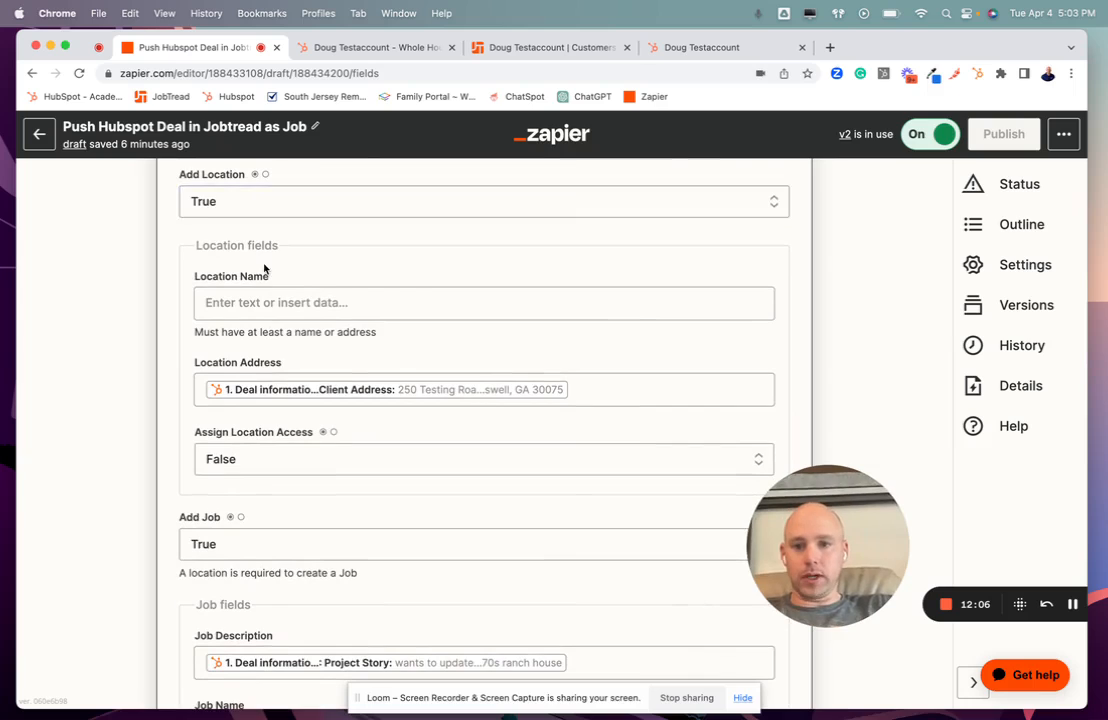
scroll(267, 262, "down", 1)
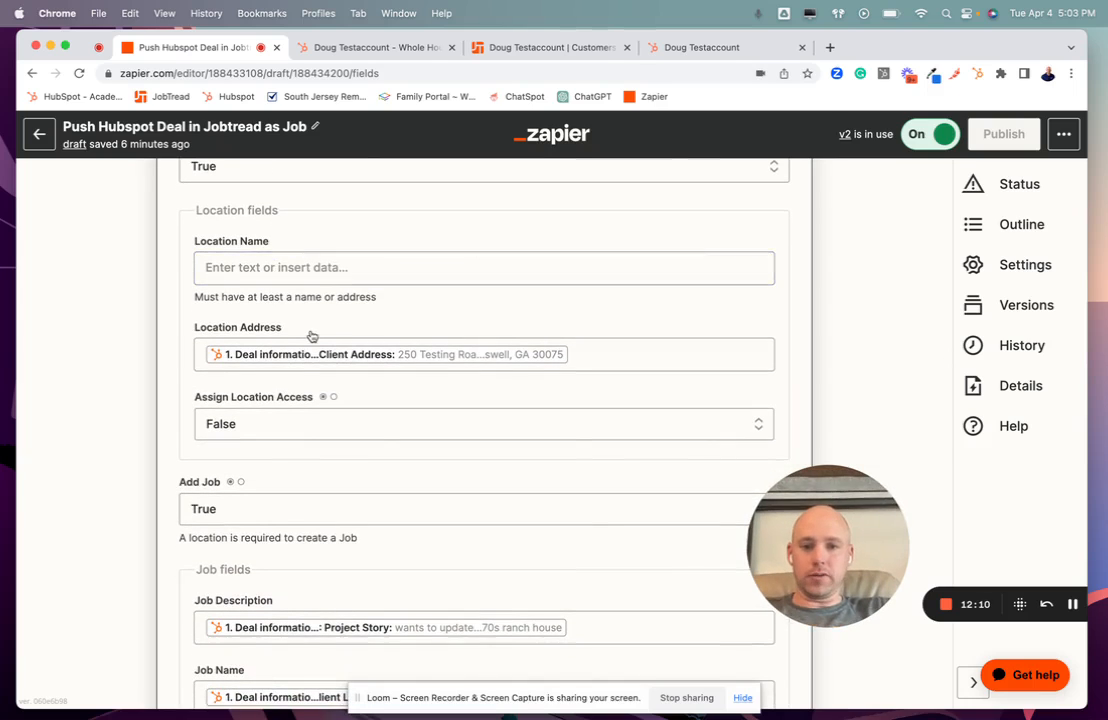
scroll(311, 336, "down", 1)
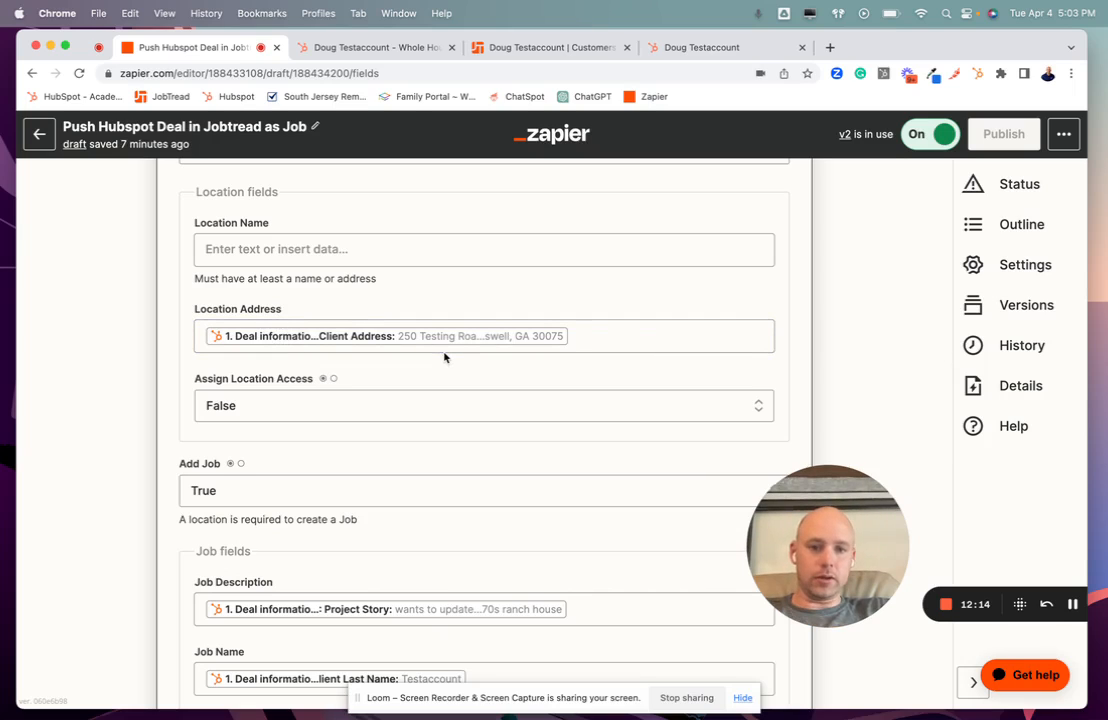
scroll(480, 376, "down", 3)
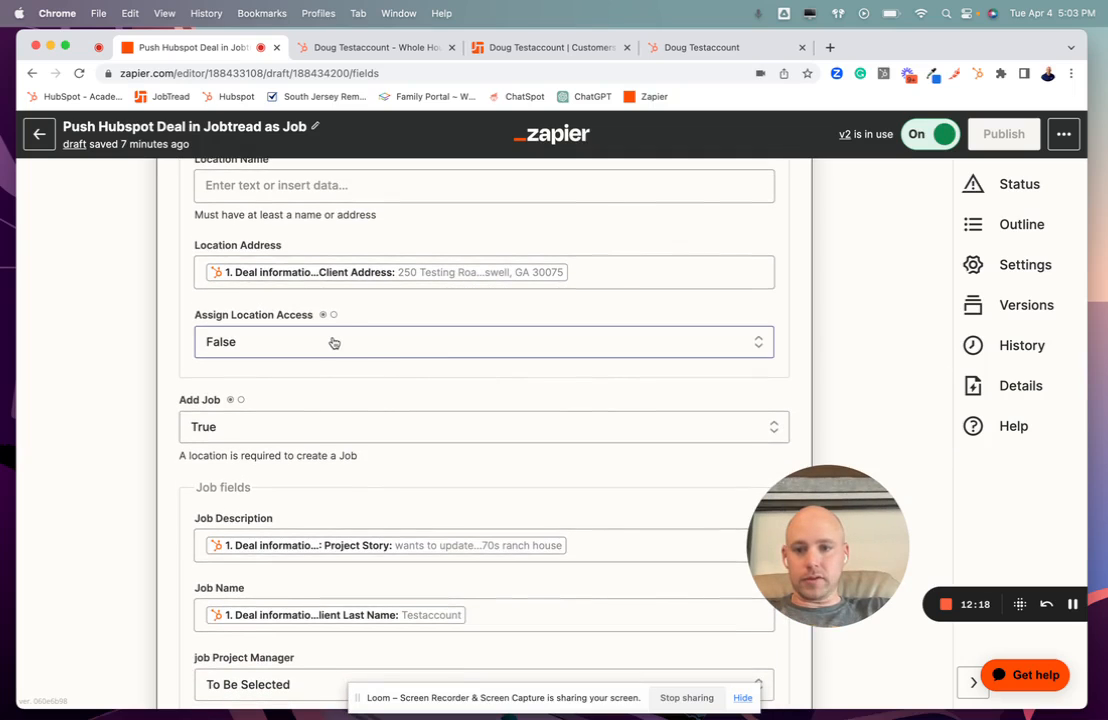
Inspect the Add Job choices without changing them, and review the Job Description, Job Name and job Project Manager fields
scroll(334, 343, "down", 4)
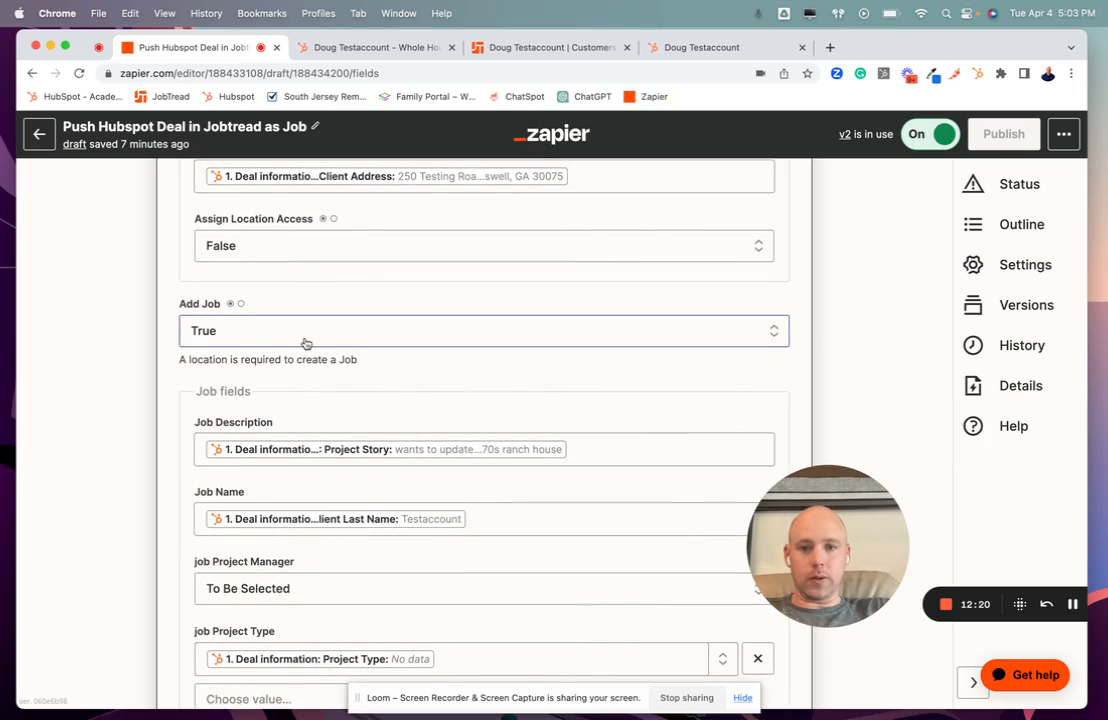
left_click(306, 343)
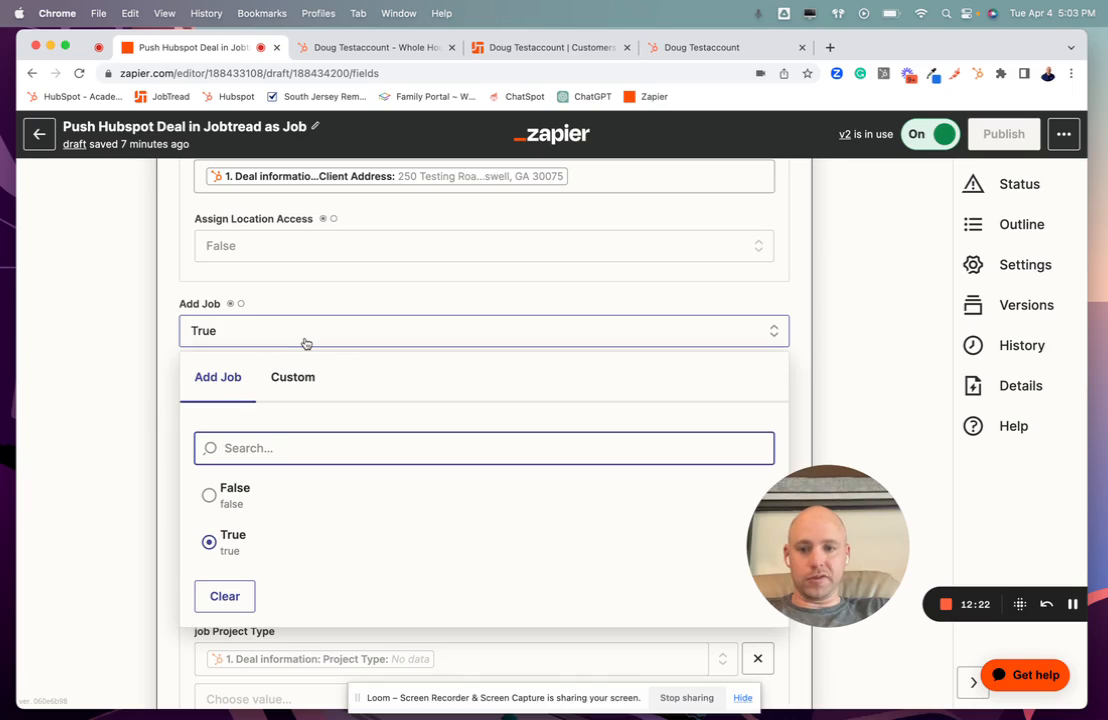
left_click(153, 391)
scroll(154, 391, "down", 2)
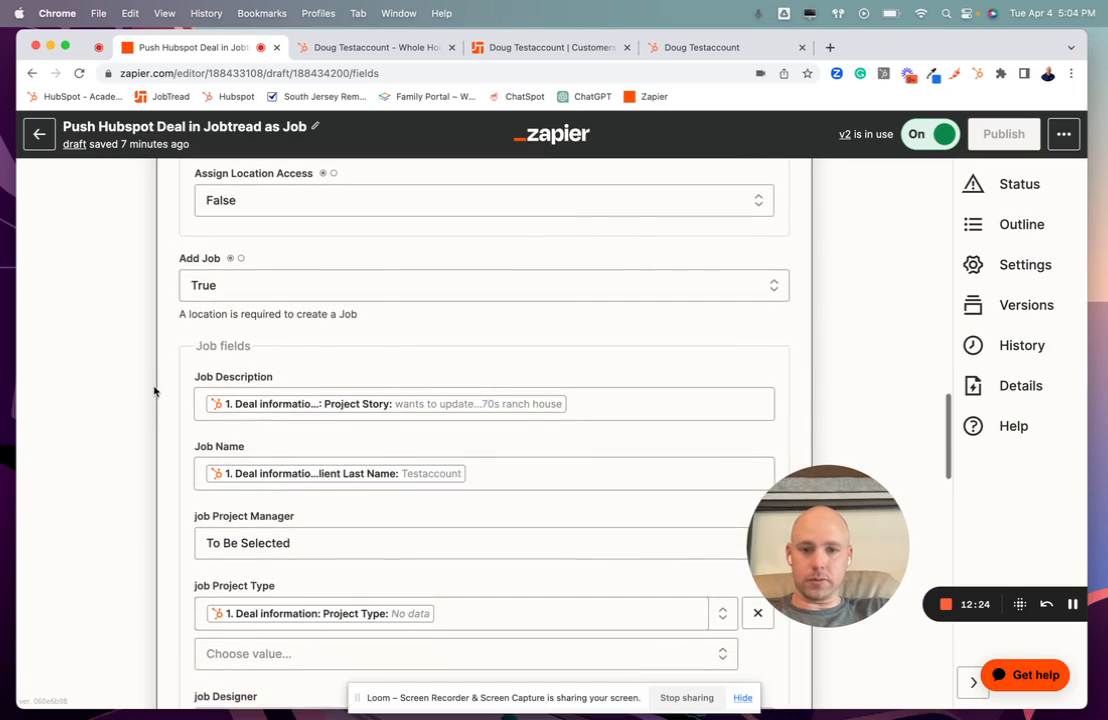
scroll(154, 391, "down", 5)
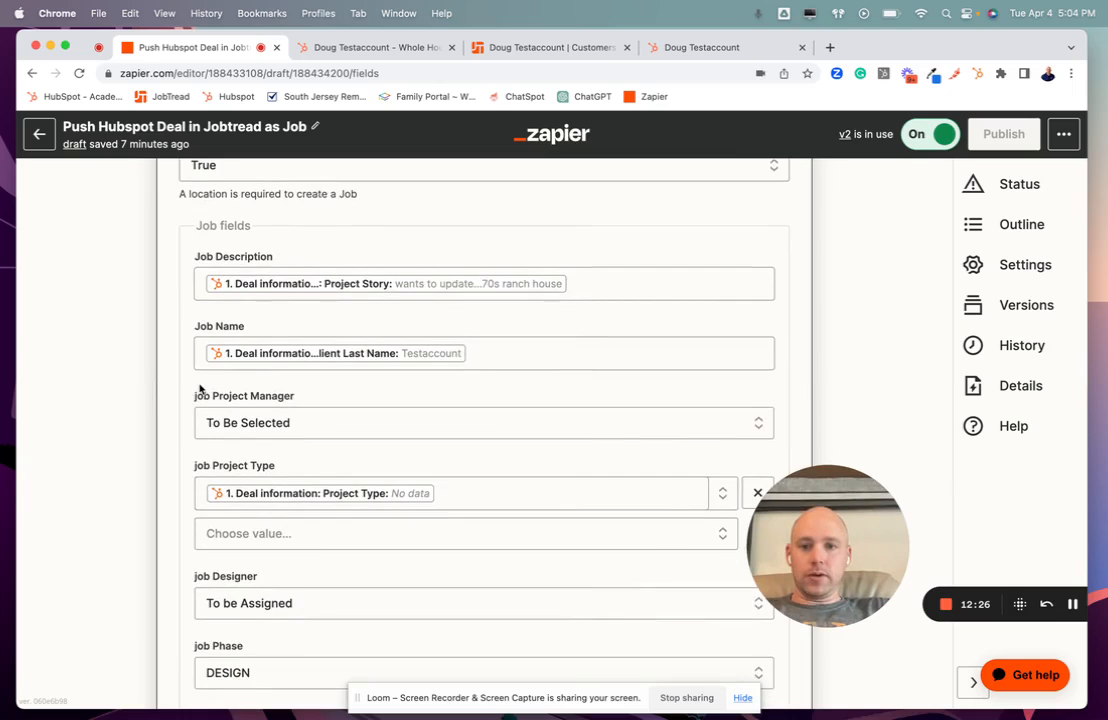
scroll(200, 389, "down", 1)
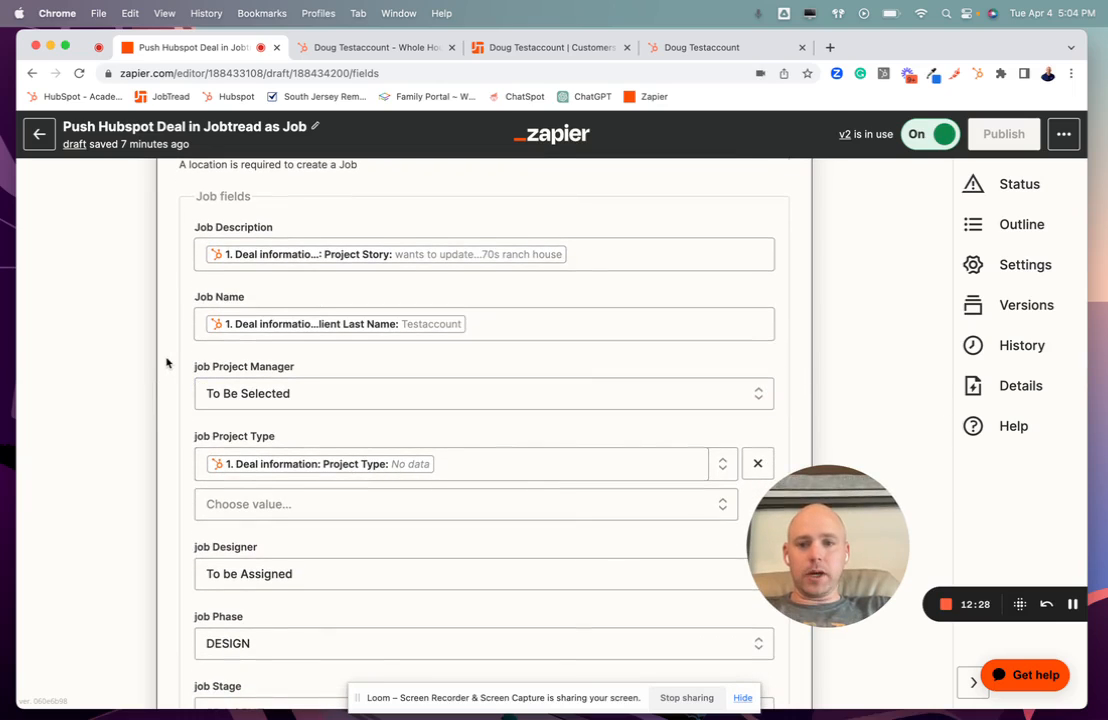
Compare the HubSpot deal's Project Type and Project Story properties with the job field mappings in Zapier
left_click(334, 46)
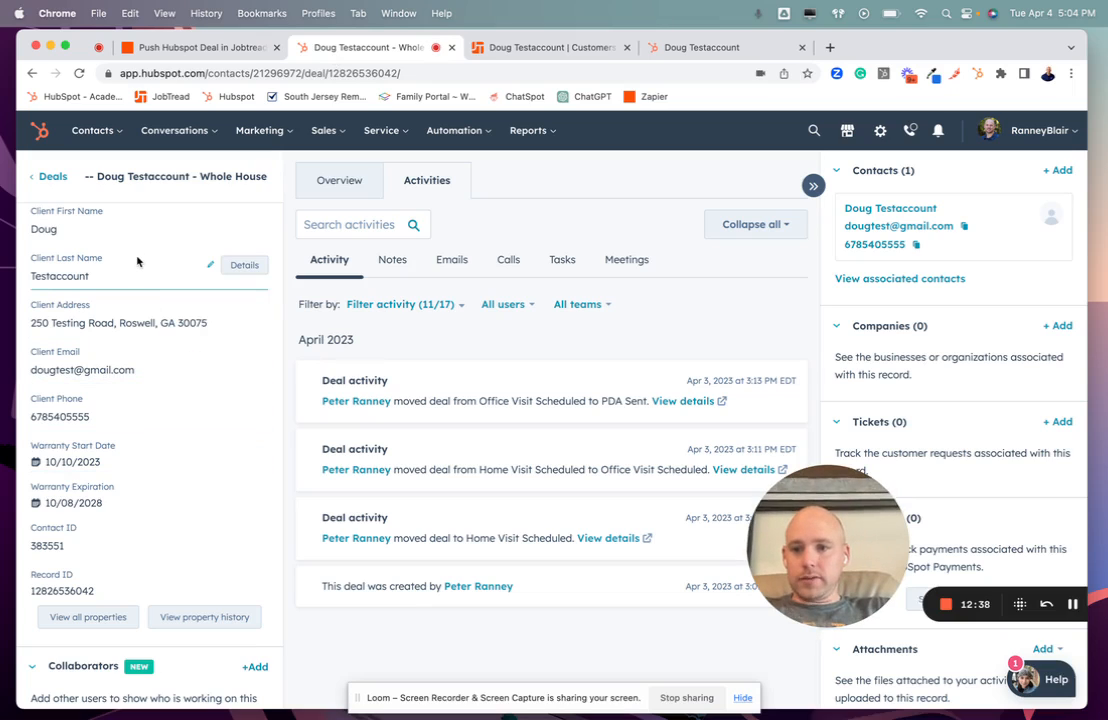
scroll(137, 262, "up", 4)
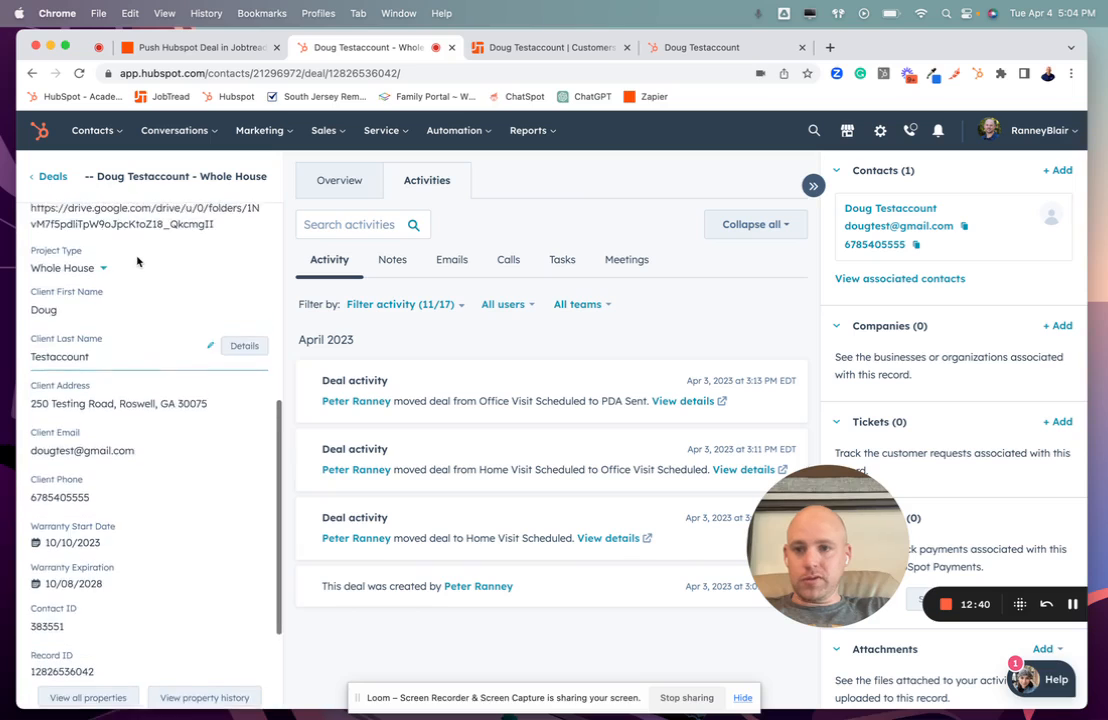
left_click(220, 48)
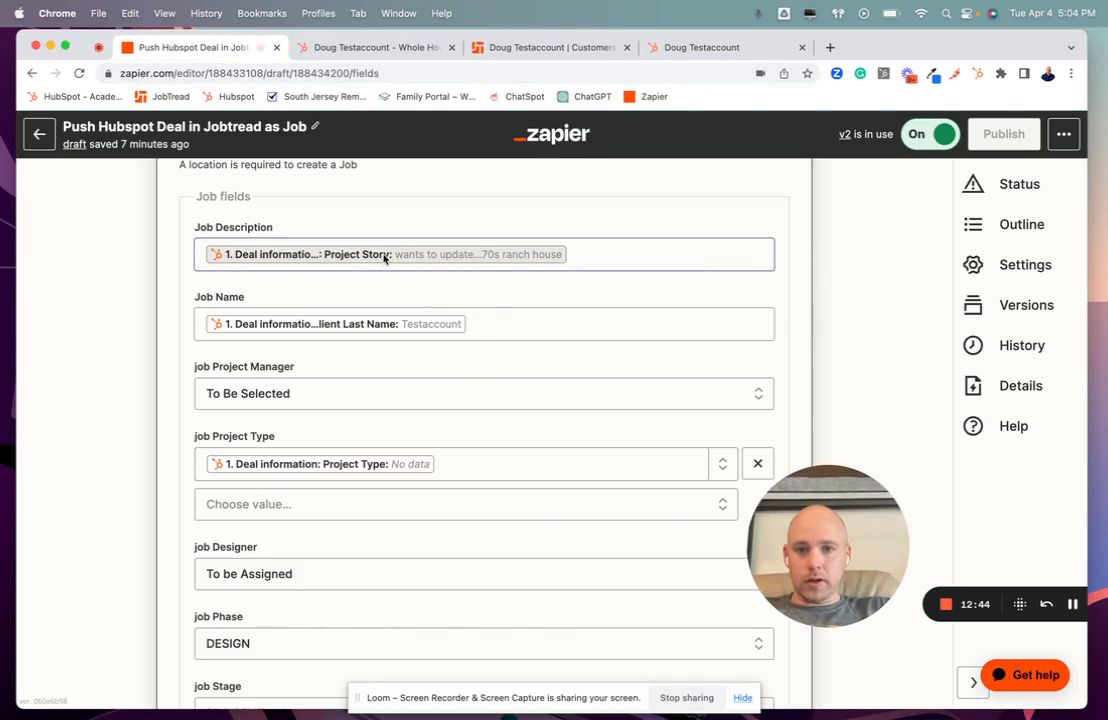
left_click(347, 45)
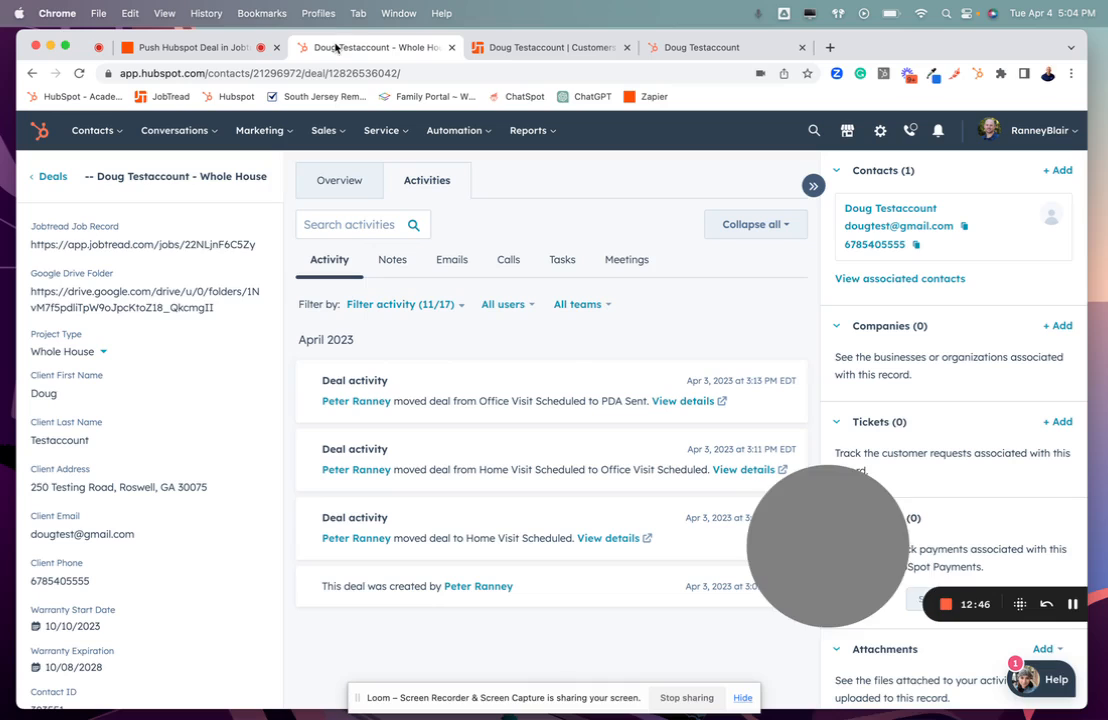
scroll(165, 361, "up", 4)
scroll(165, 361, "up", 4)
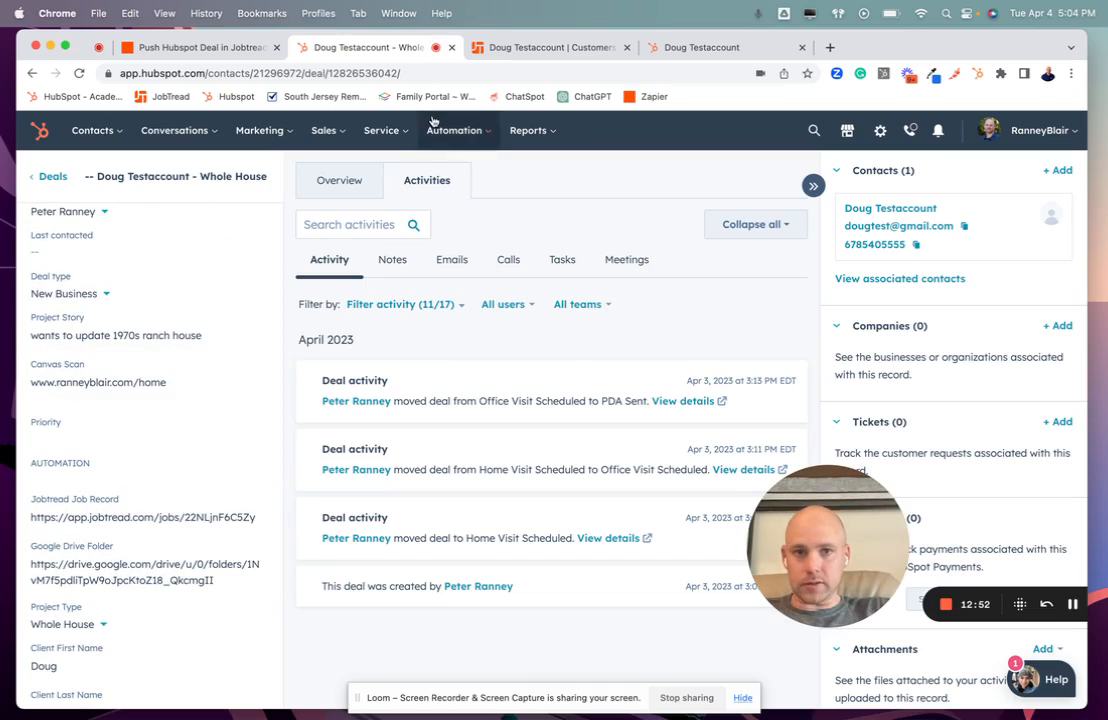
left_click(200, 47)
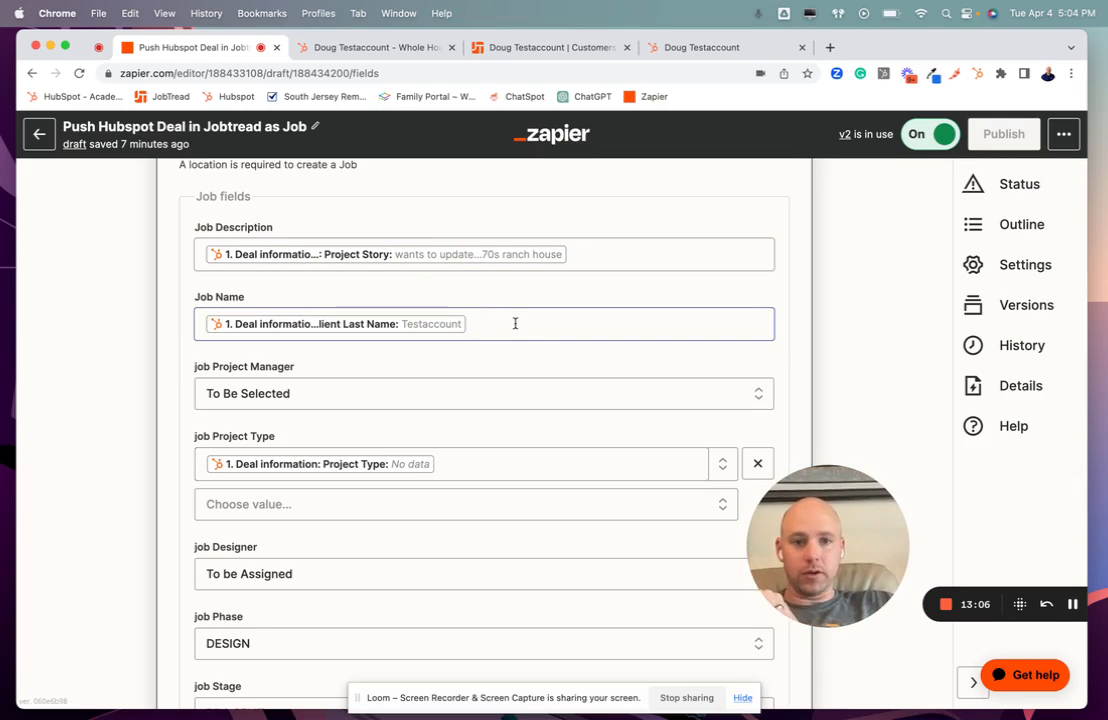
Review the job Project Type, Designer, Phase, Stage and Job Name (A) mappings in the Zapier job fields
scroll(515, 323, "down", 3)
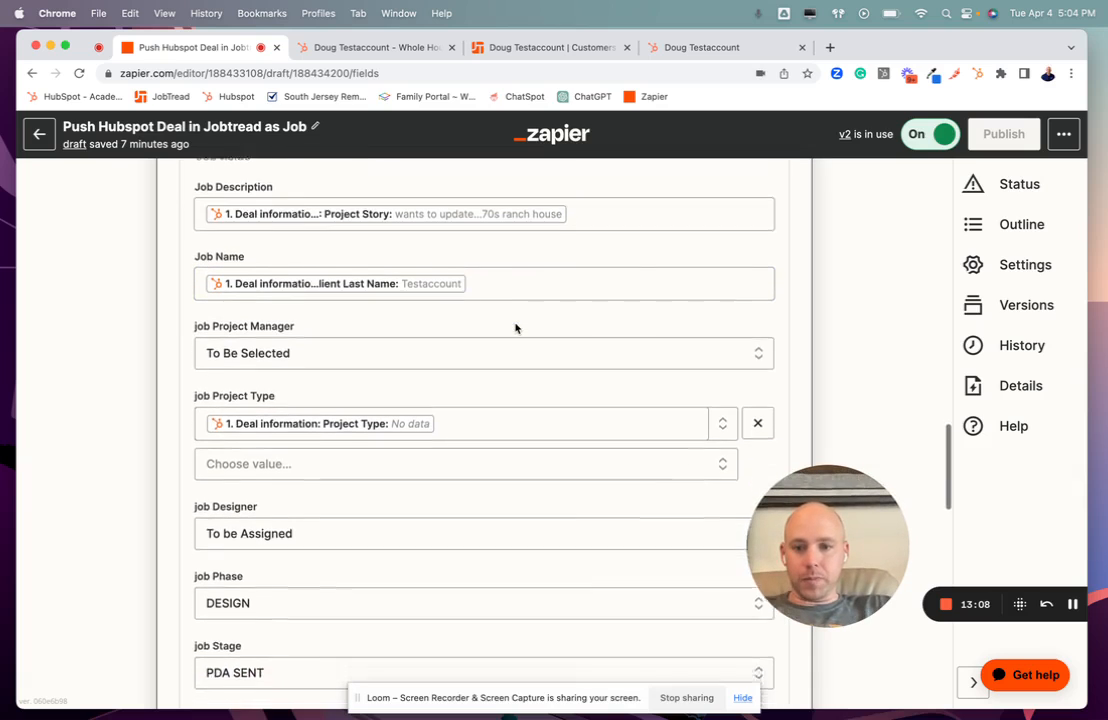
scroll(515, 329, "down", 1)
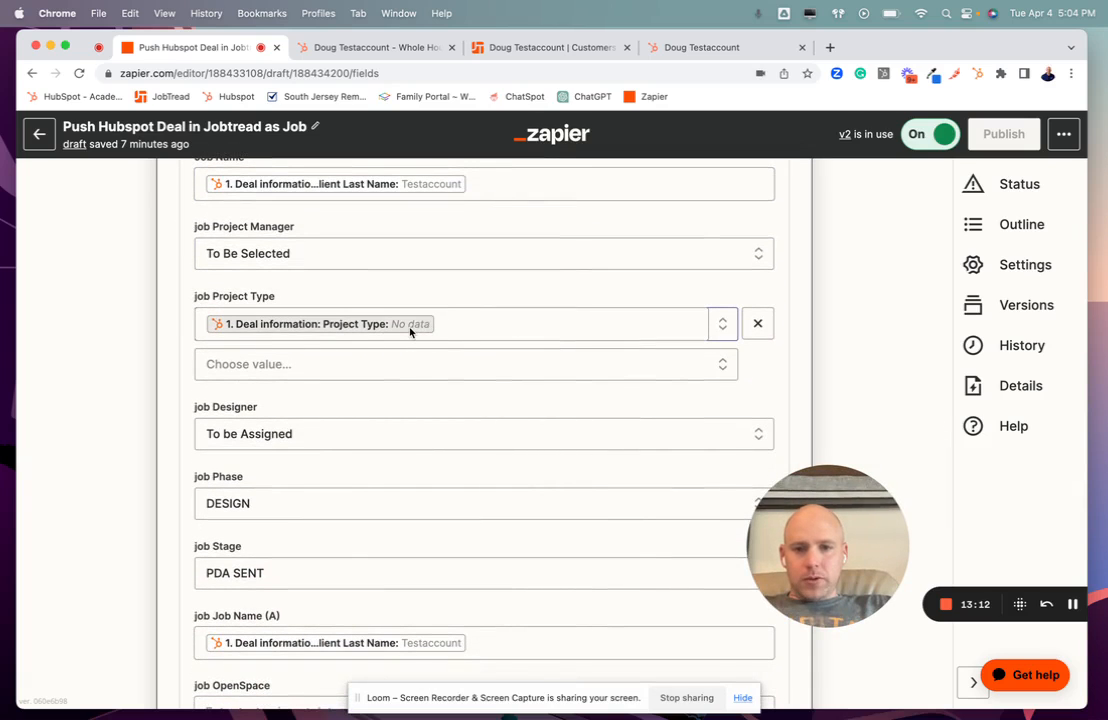
scroll(410, 333, "down", 1)
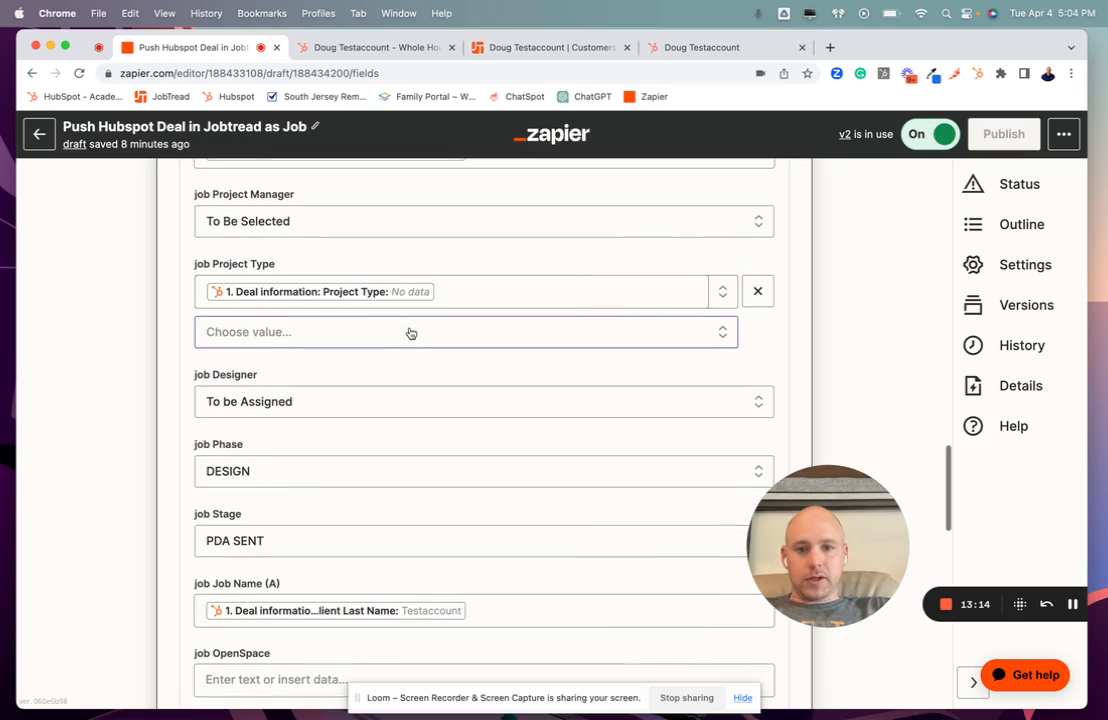
scroll(410, 333, "down", 3)
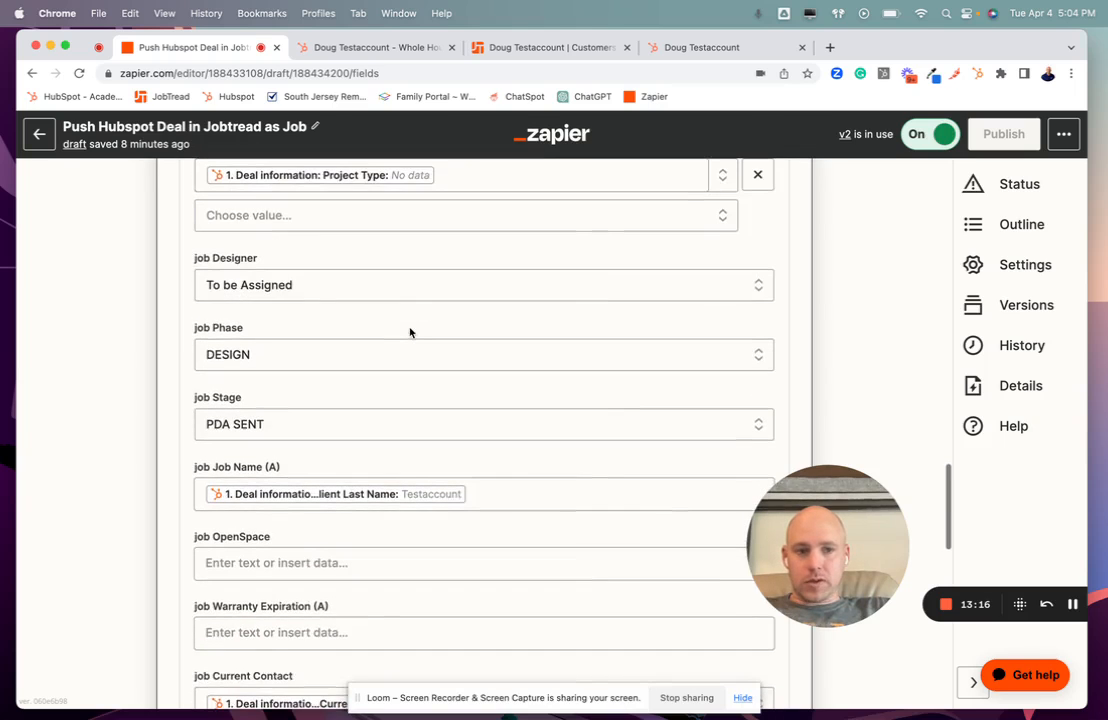
scroll(410, 333, "down", 2)
scroll(410, 333, "down", 1)
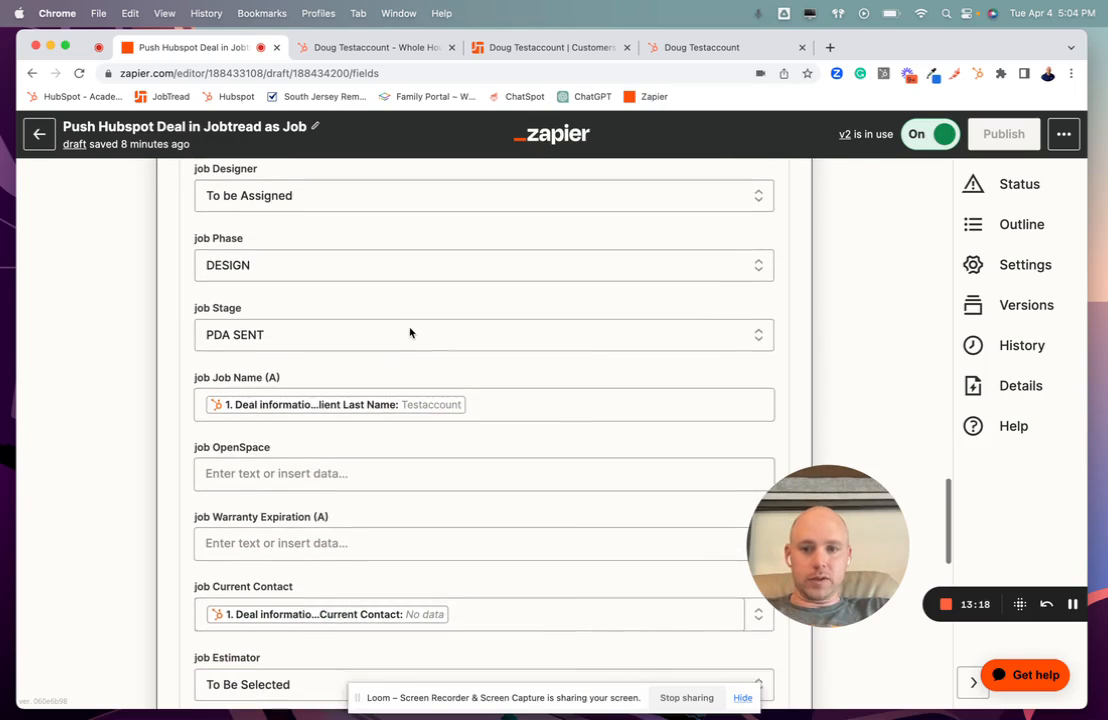
scroll(410, 333, "down", 3)
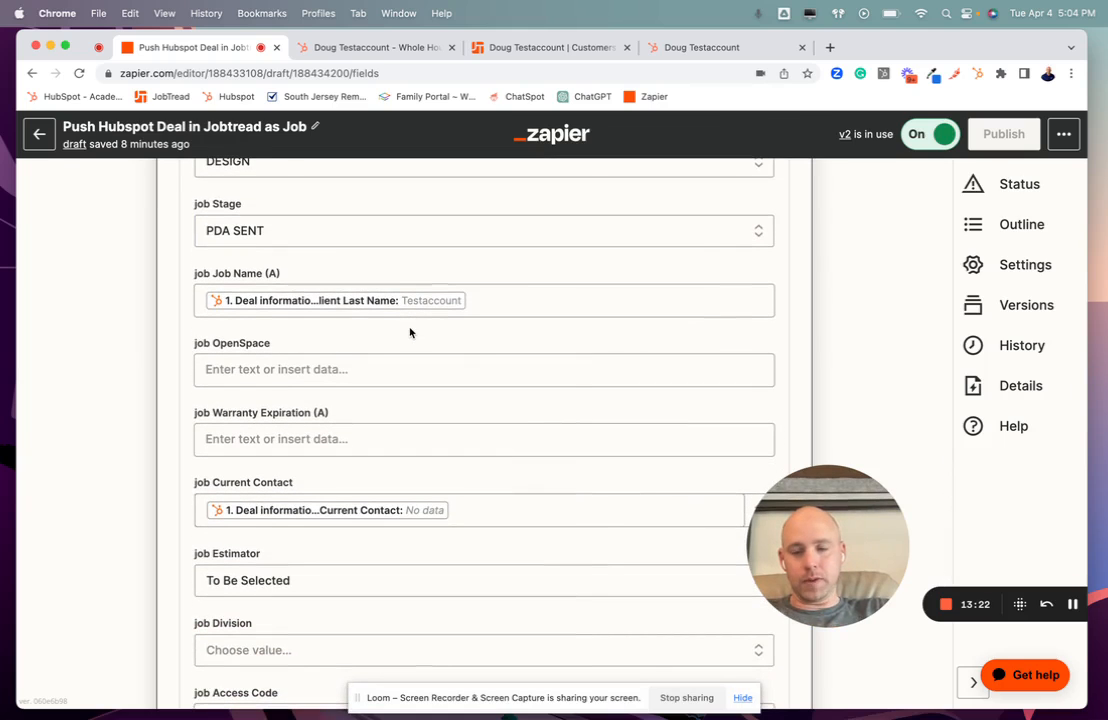
left_click(474, 302)
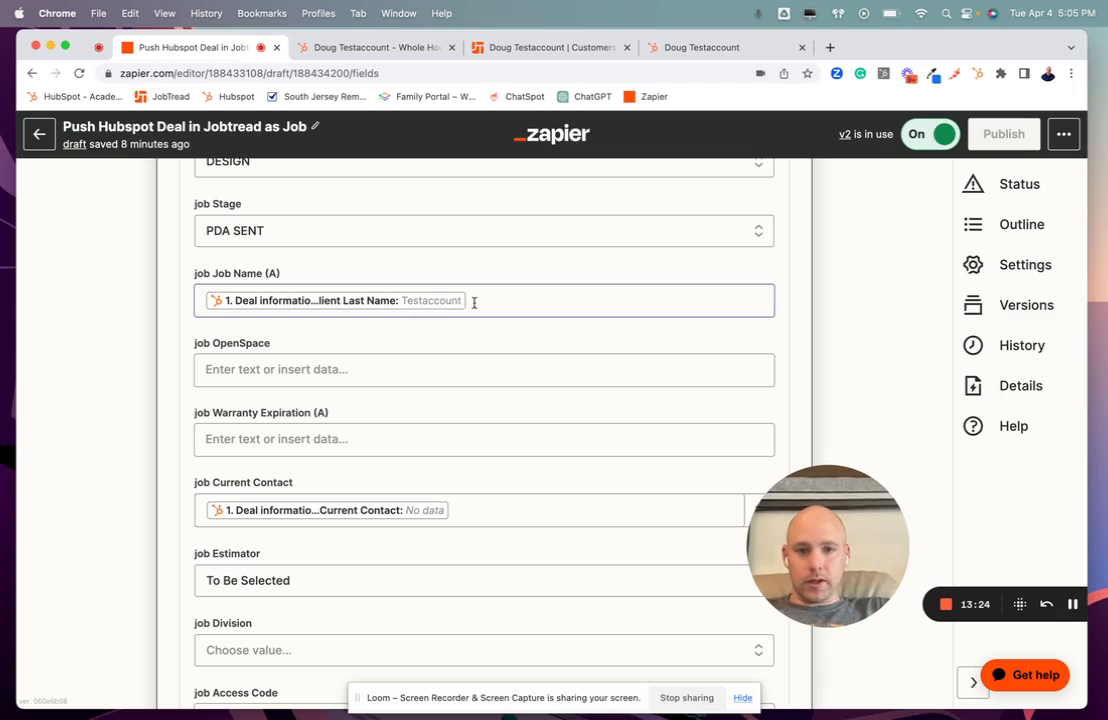
left_click(1072, 604)
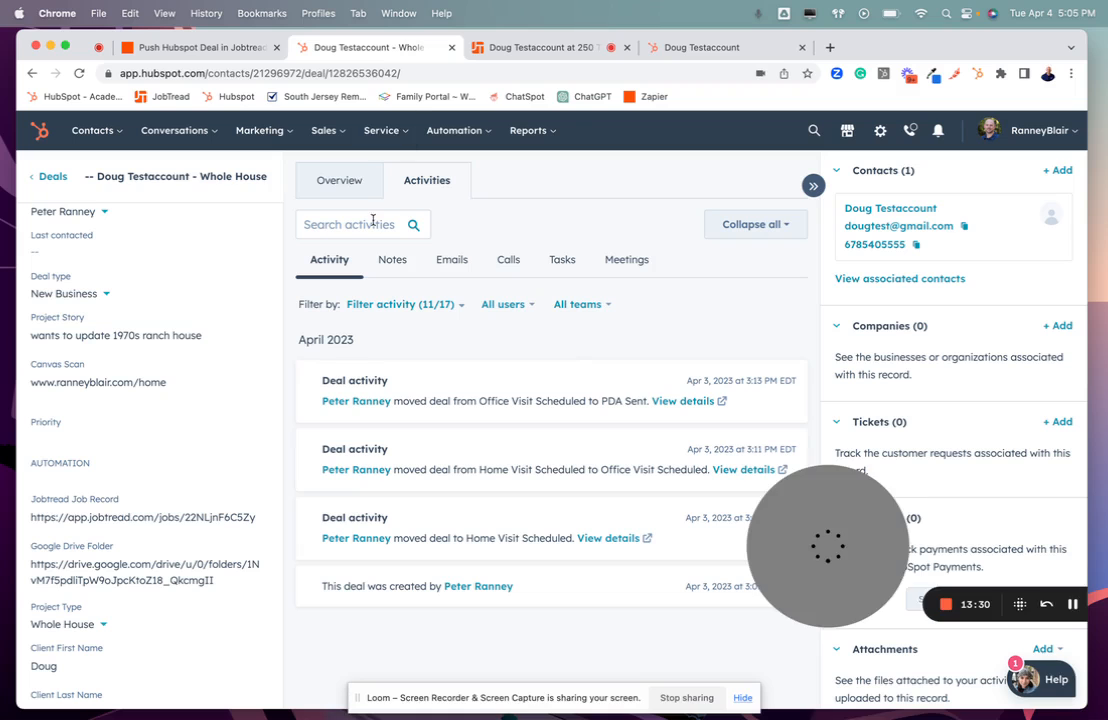
Return to the Zapier draft and examine the job fields from Job Name (A) through OpenSpace, Warranty Expiration, Current Contact, Estimator and Division
left_click(165, 50)
scroll(276, 274, "up", 1)
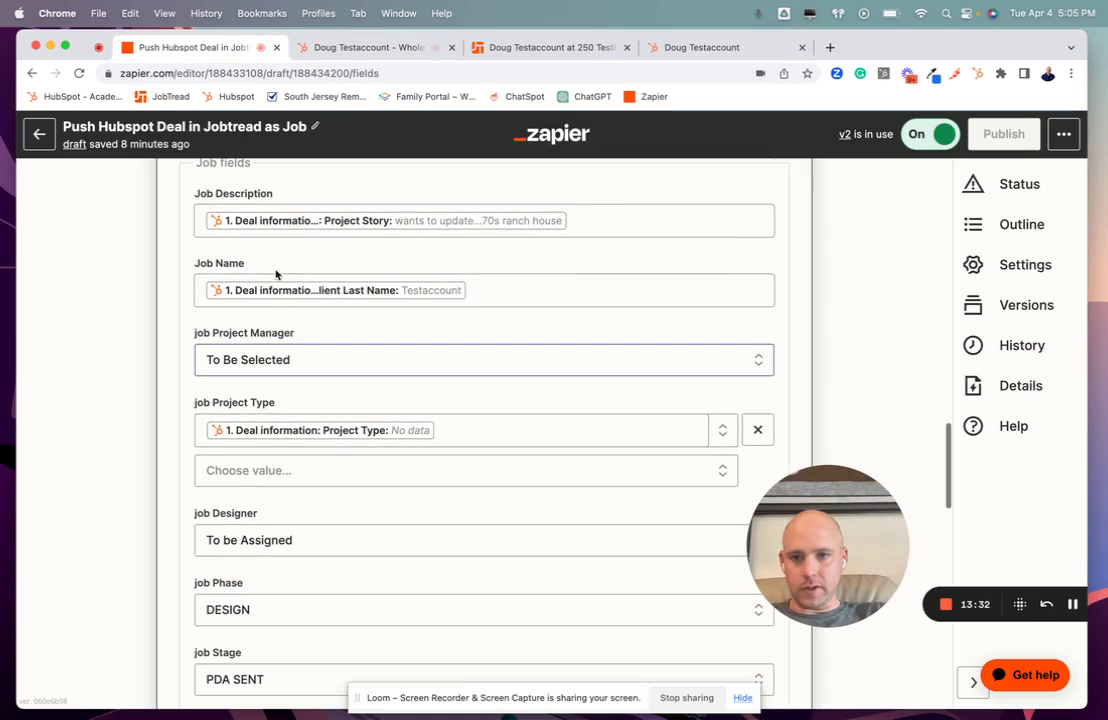
scroll(245, 272, "down", 3)
scroll(250, 300, "down", 2)
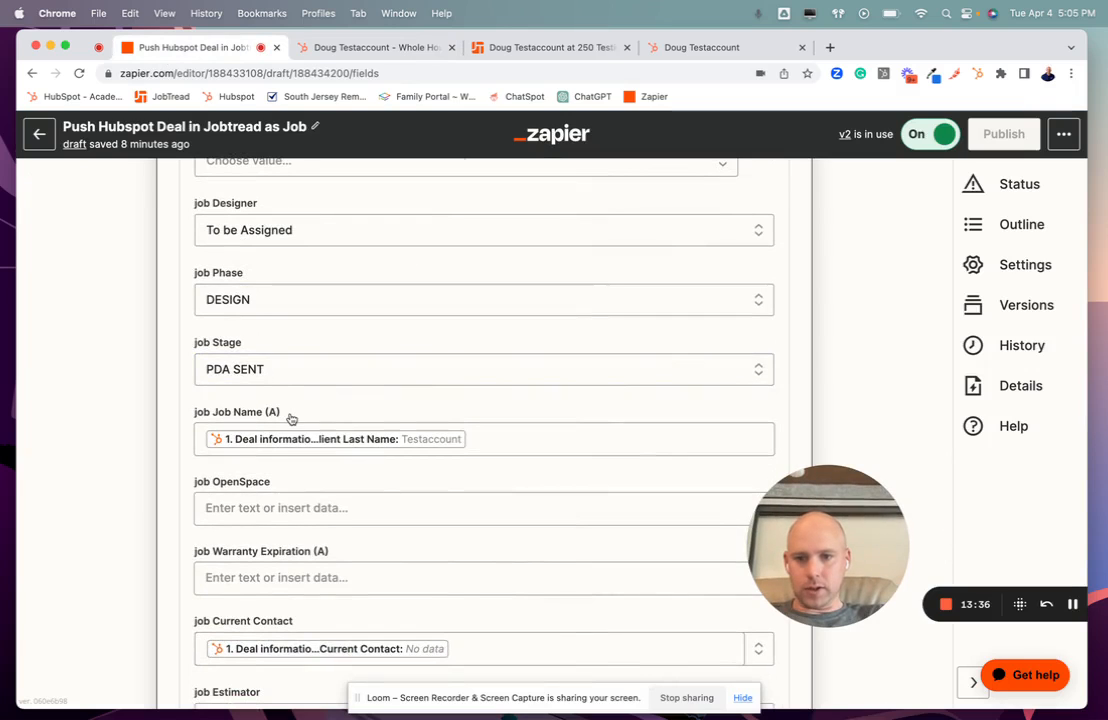
scroll(290, 415, "down", 2)
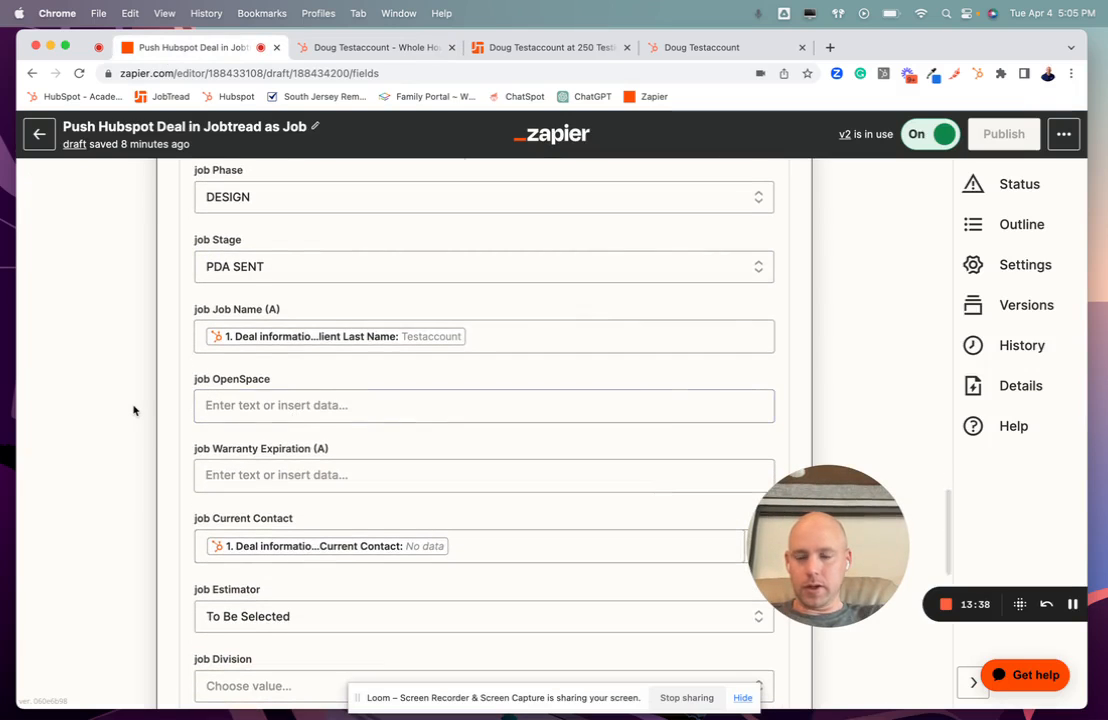
scroll(134, 408, "down", 2)
scroll(244, 356, "down", 1)
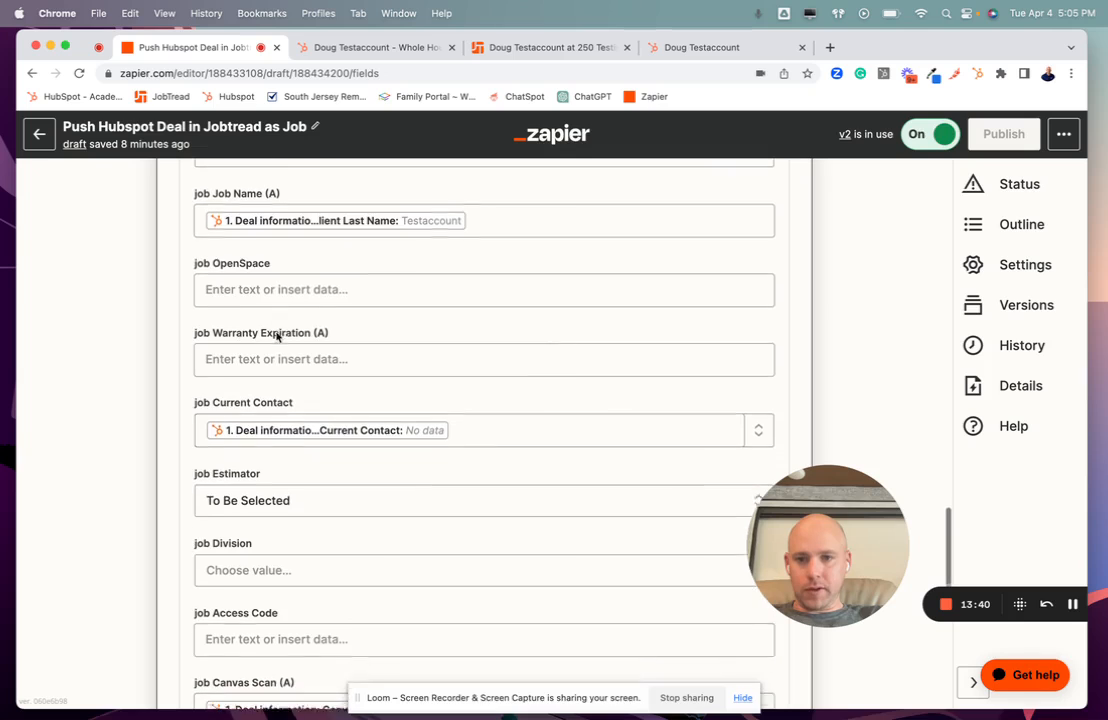
Review the job fields in the Zapier draft from Current Contact, Estimator and Division through Canvas Scan and Hubspot Deal ID
scroll(288, 315, "down", 2)
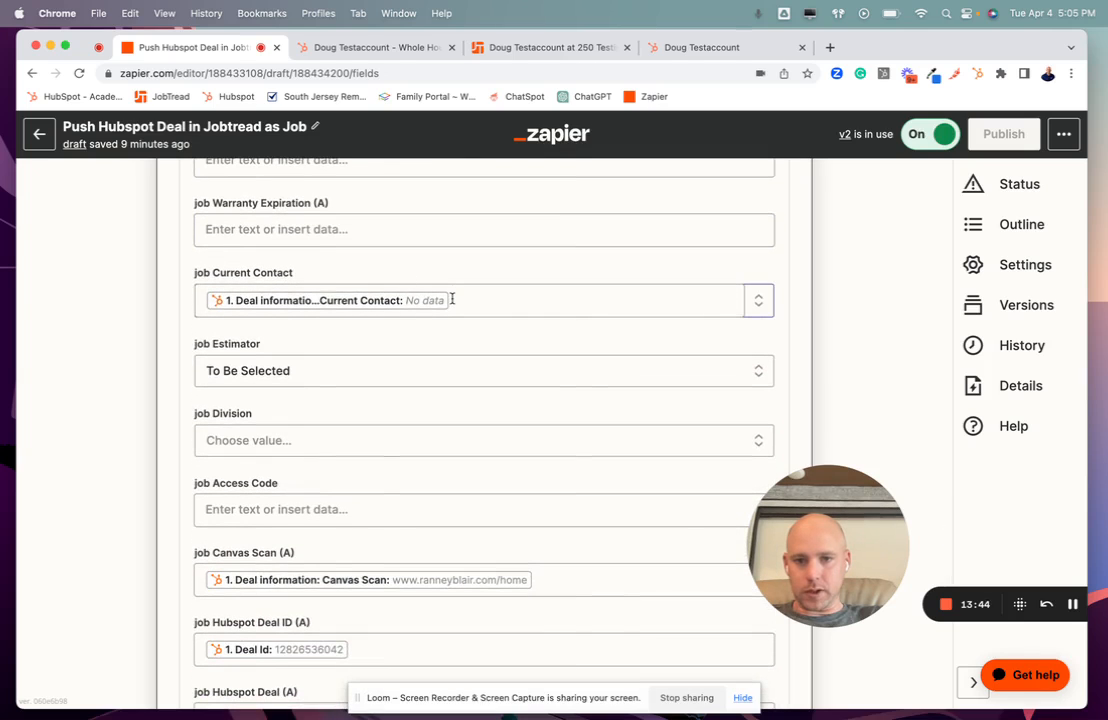
scroll(452, 302, "down", 1)
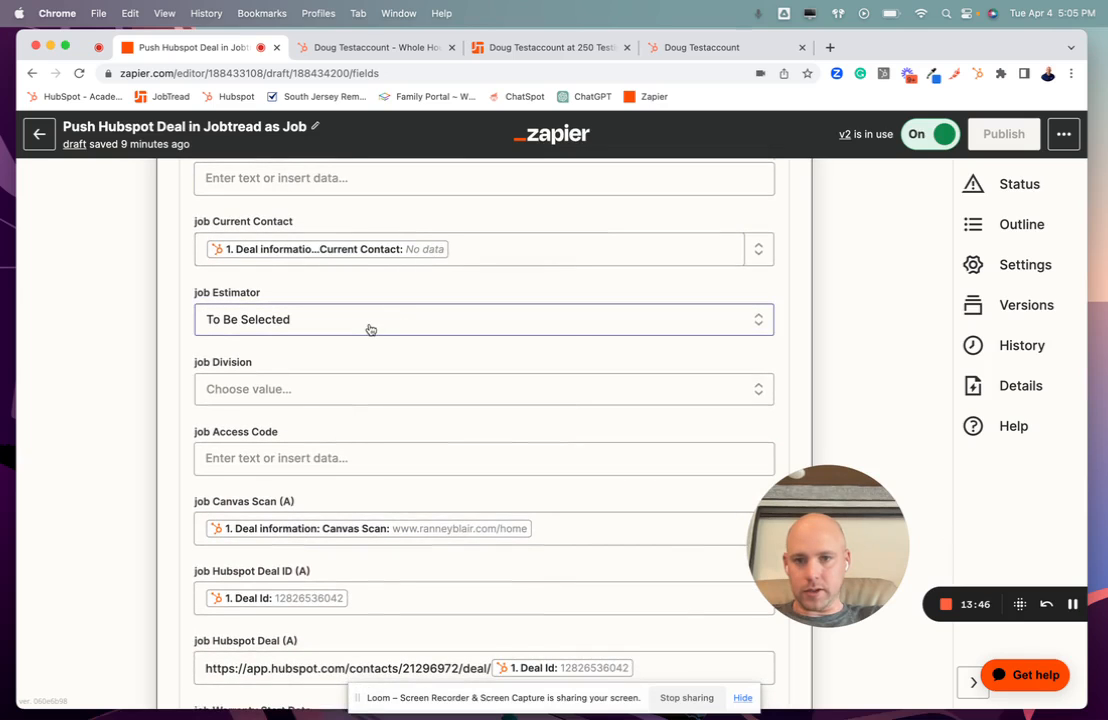
scroll(367, 326, "down", 2)
scroll(367, 326, "down", 2)
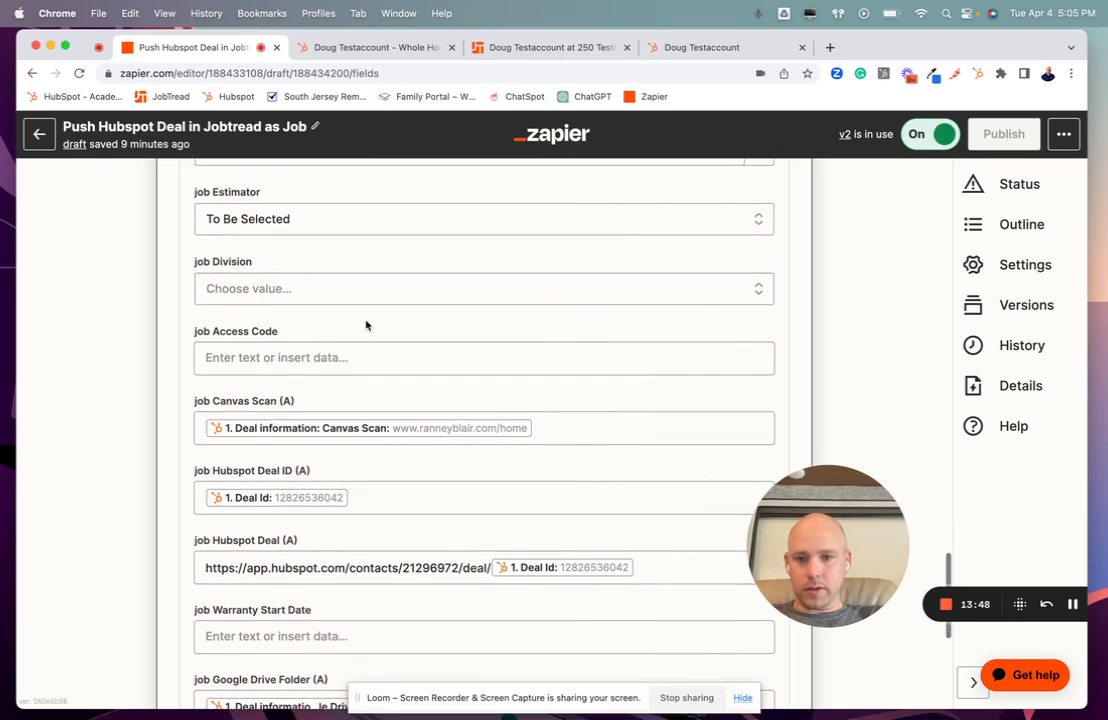
scroll(366, 320, "down", 3)
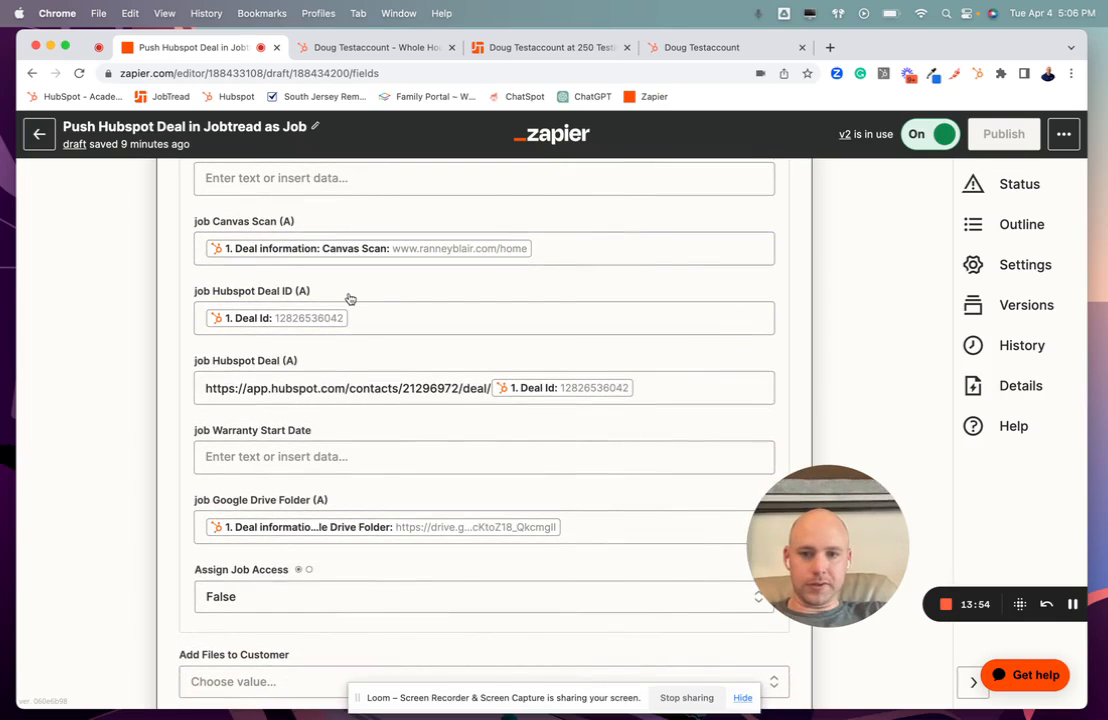
left_click(384, 308)
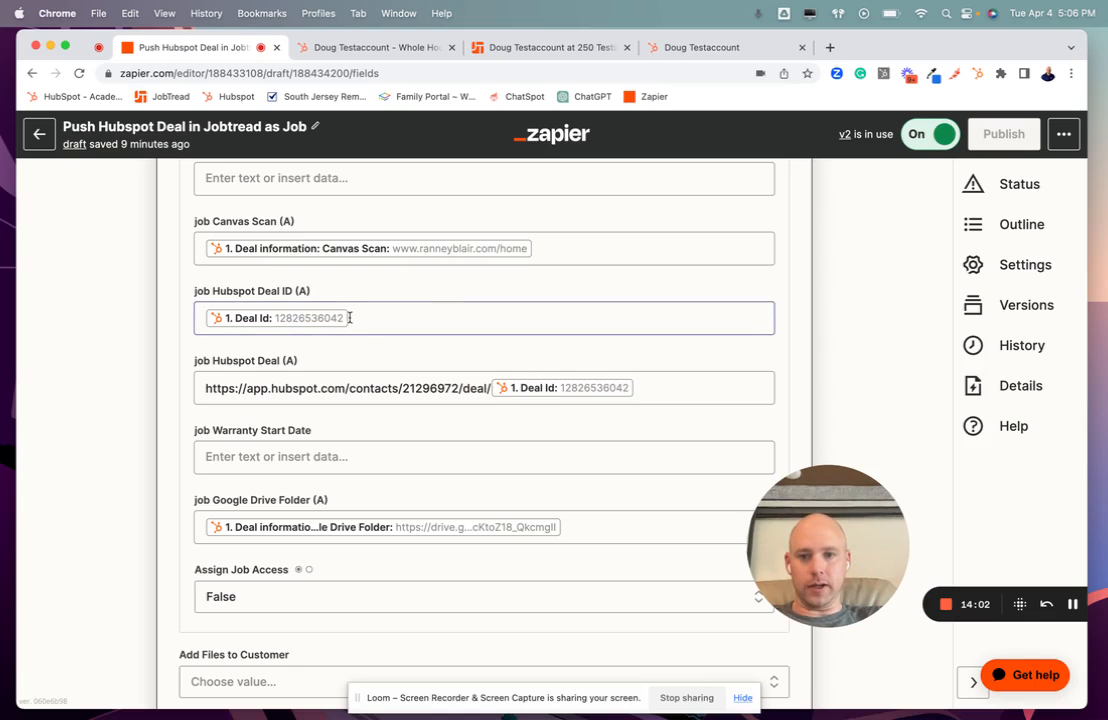
Switch to the HubSpot deal and locate its Record ID in the deal properties and in the page's web address
left_click(366, 48)
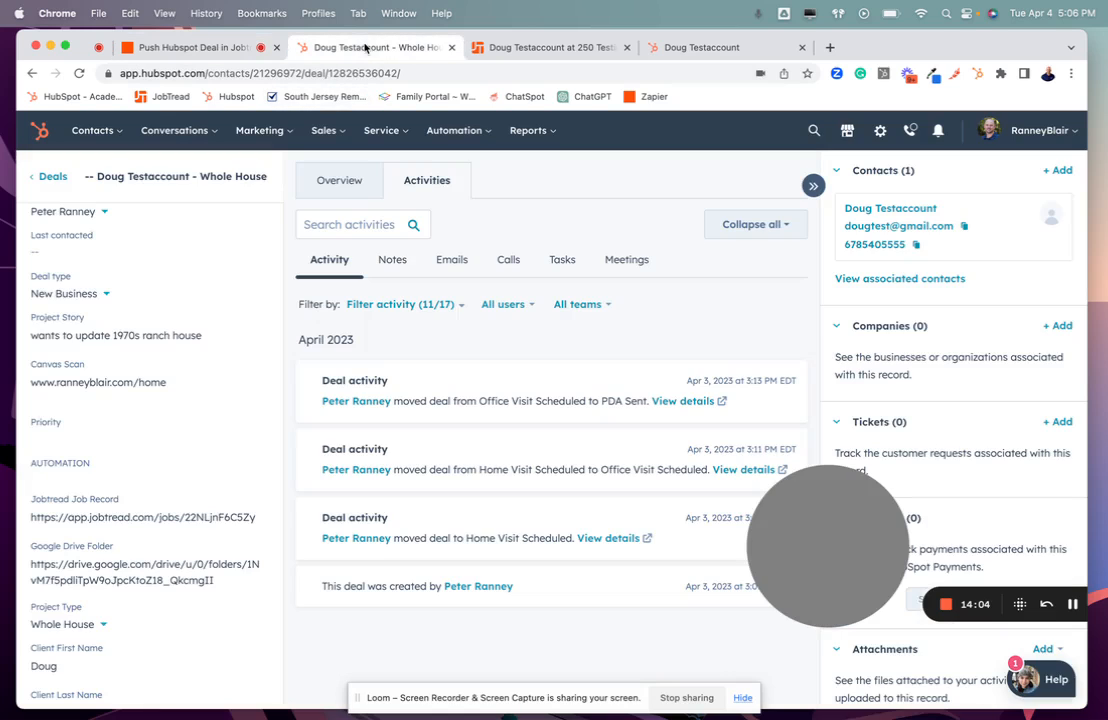
scroll(203, 447, "down", 5)
scroll(203, 447, "down", 1)
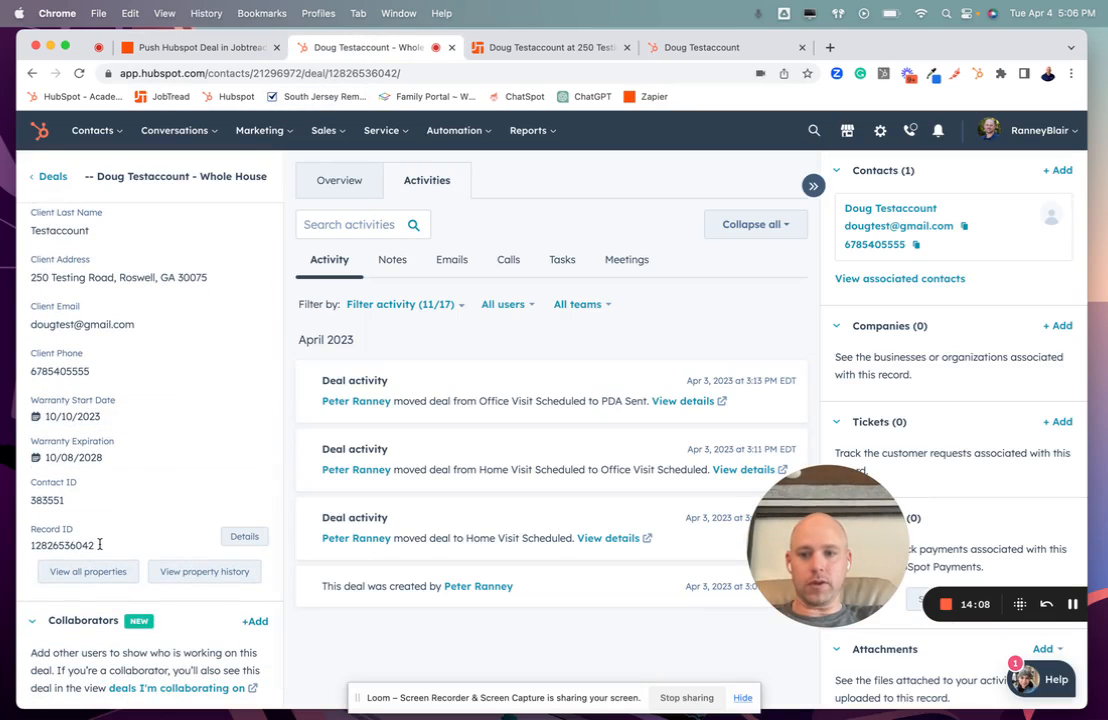
mouse_move(99, 545)
left_mouse_down()
mouse_move(30, 552)
mouse_move(94, 543)
left_mouse_up()
left_click(409, 67)
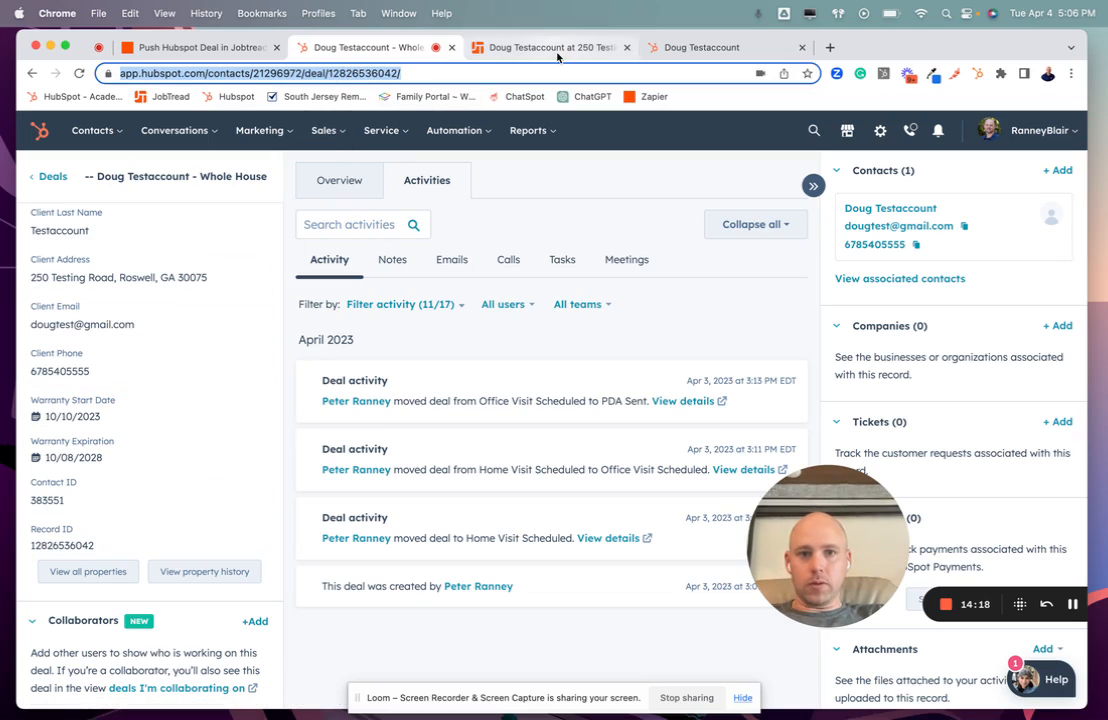
Compare the base part of the HubSpot deal's web address with the job Hubspot Deal (A) mapping in Zapier
left_click(205, 48)
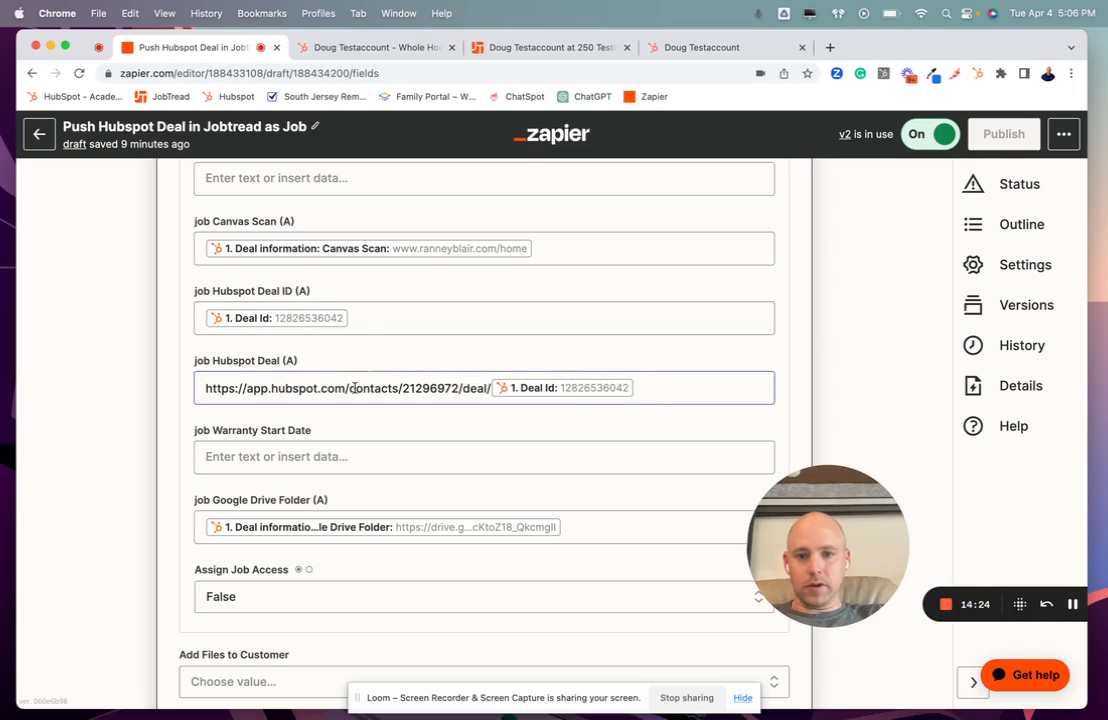
left_click(380, 47)
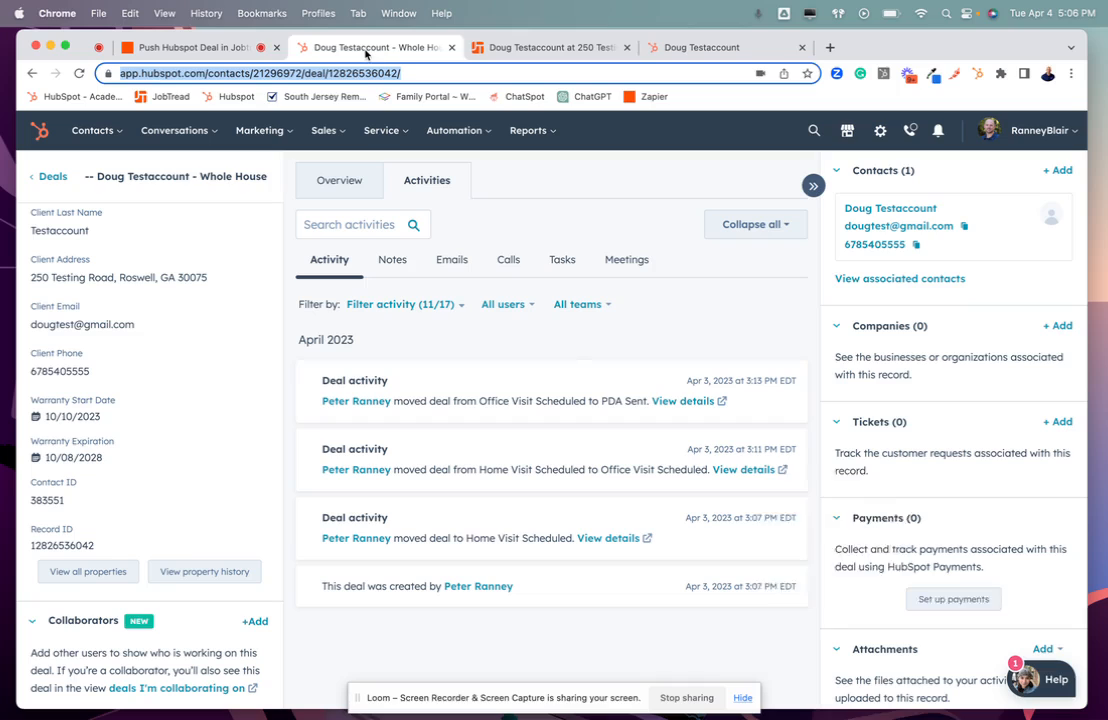
left_click(270, 72)
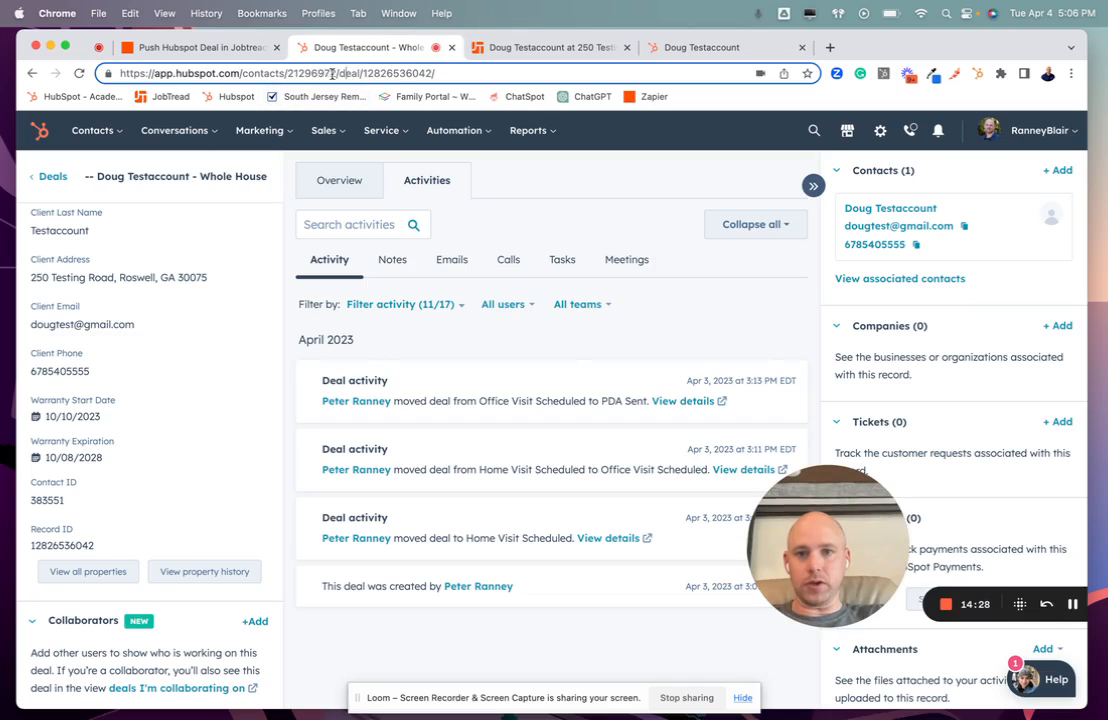
left_click_drag(362, 72, 123, 76)
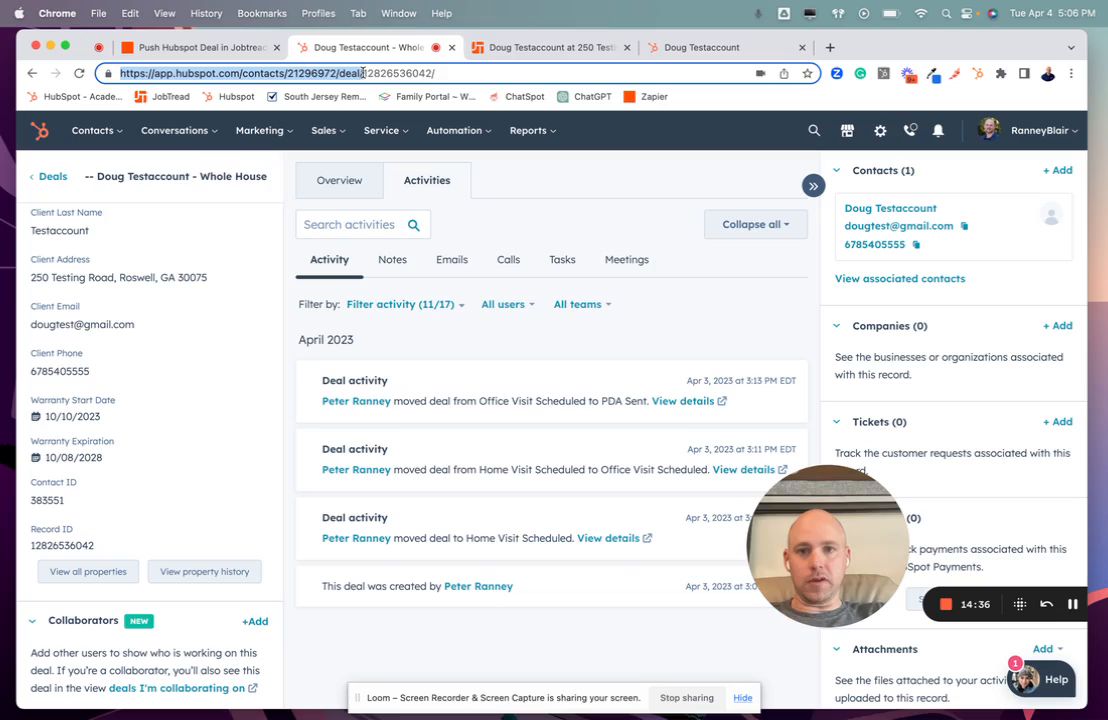
left_click(229, 47)
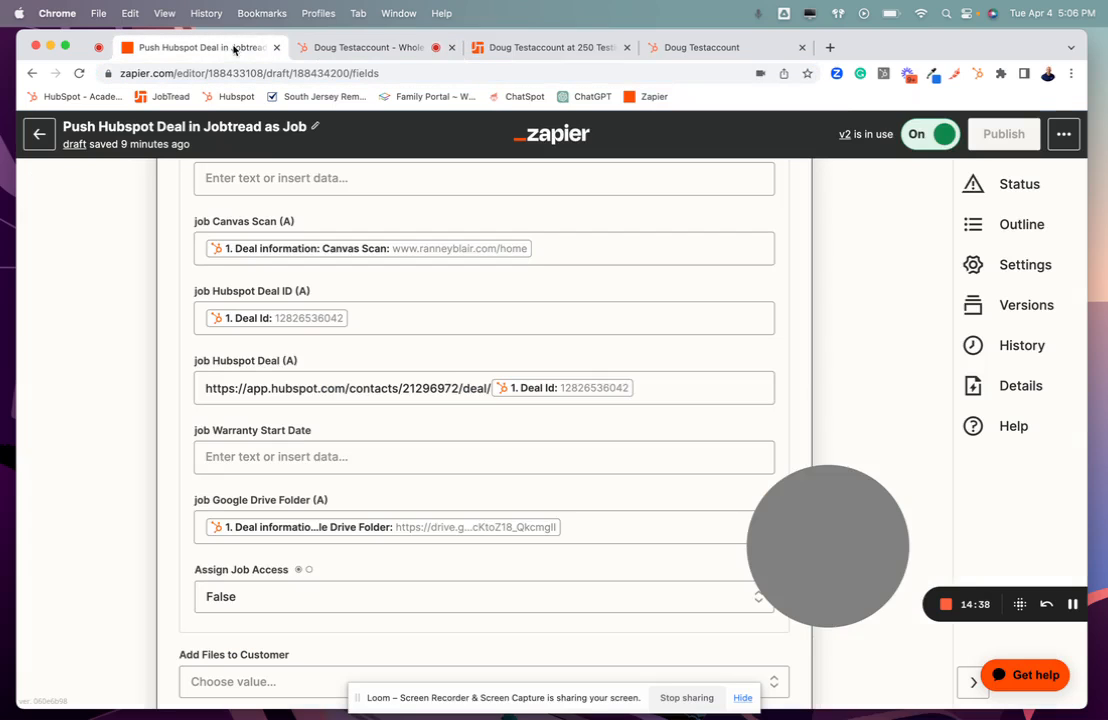
left_click(371, 398)
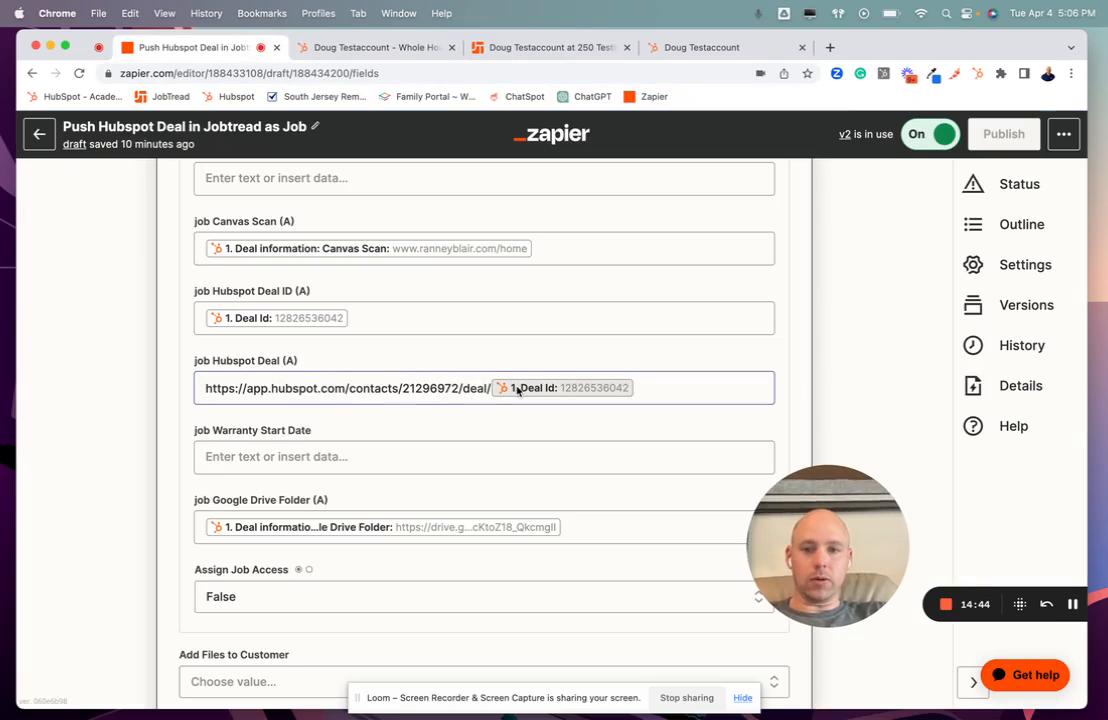
left_click(577, 430)
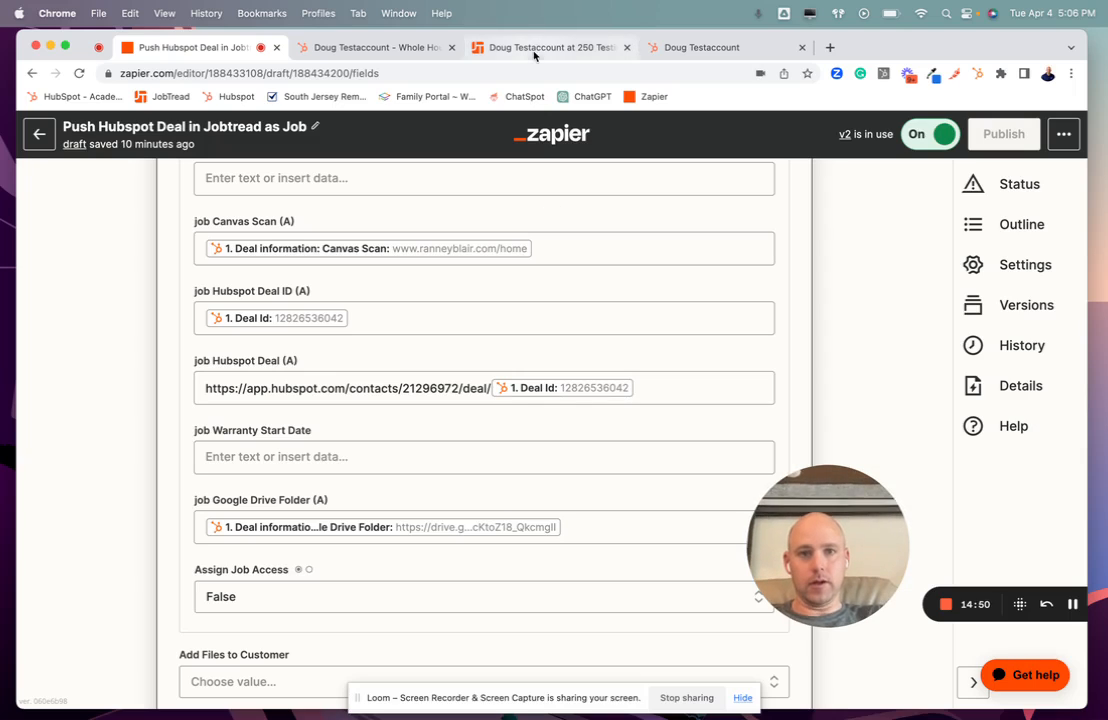
Check the custom fields of Job 208 in JobTread and open its Hubspot Deal (A) link
left_click(466, 47)
scroll(433, 395, "up", 4)
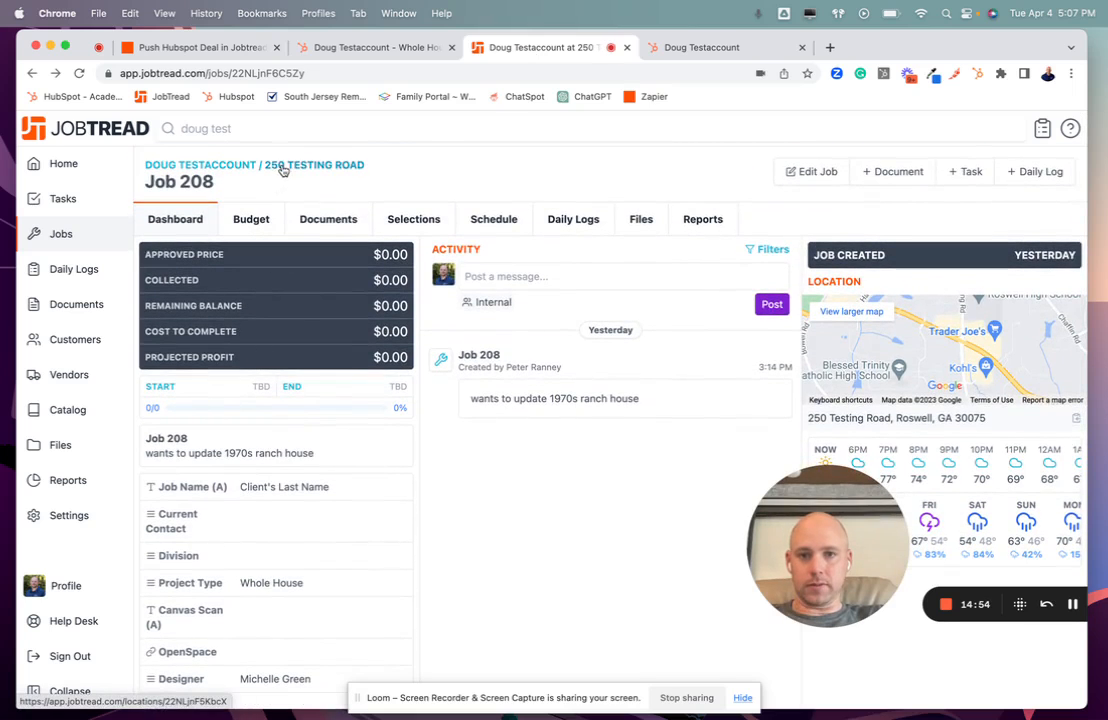
scroll(373, 260, "down", 3)
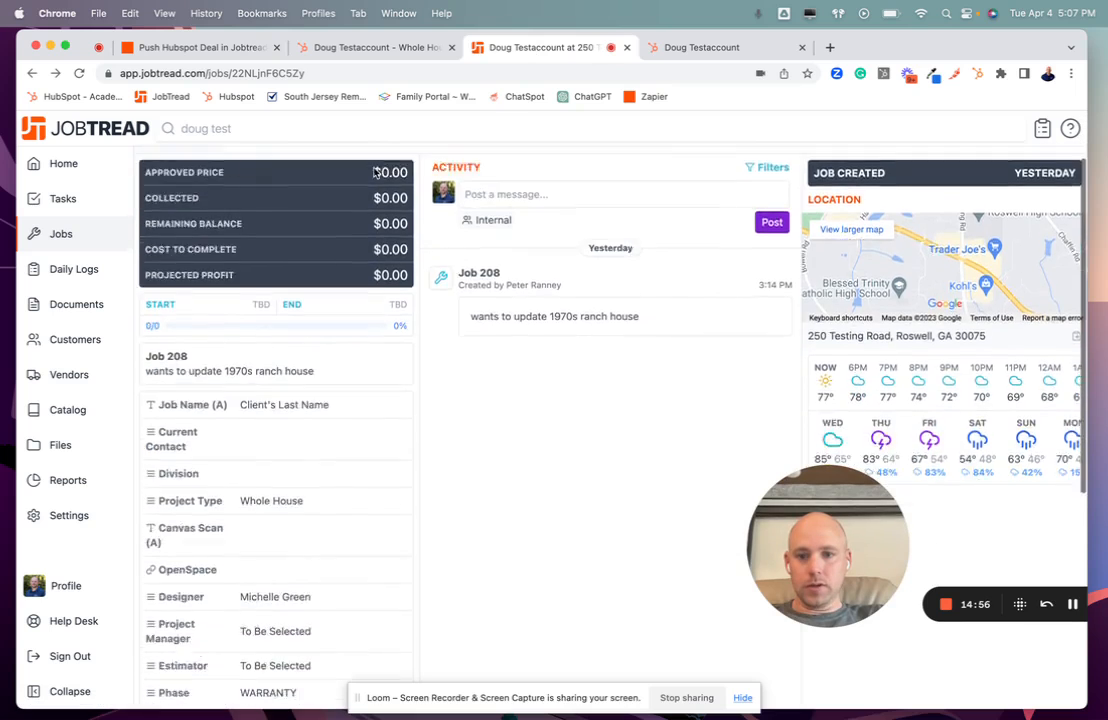
scroll(371, 355, "up", 1)
scroll(371, 360, "down", 4)
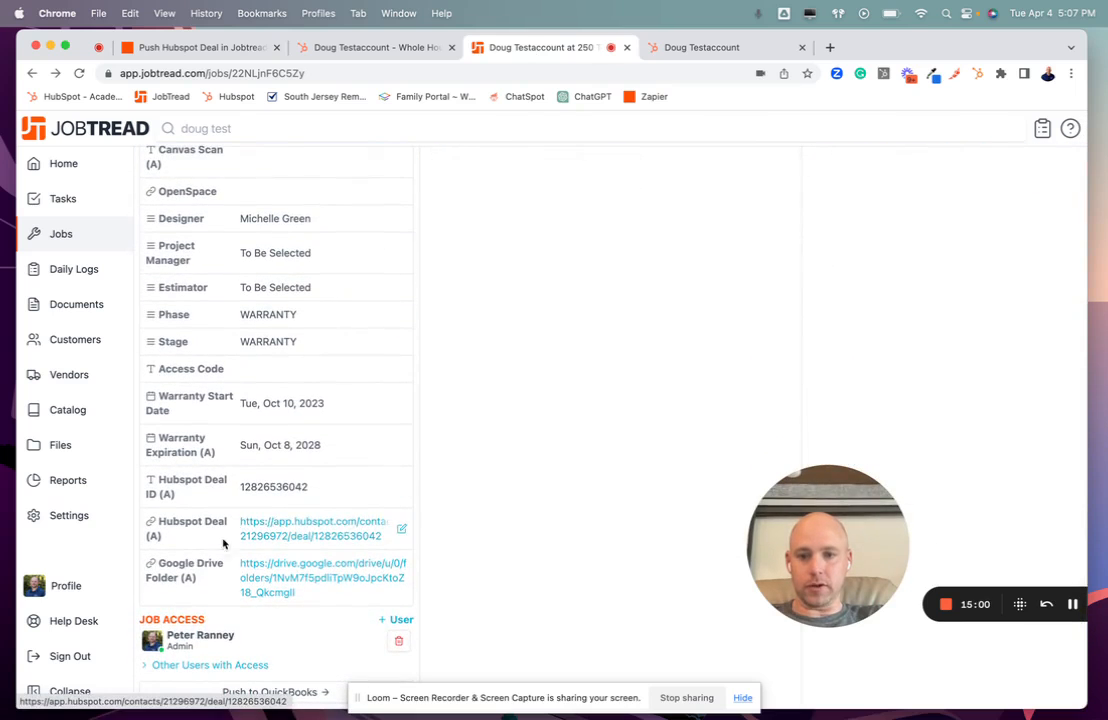
left_click(274, 536)
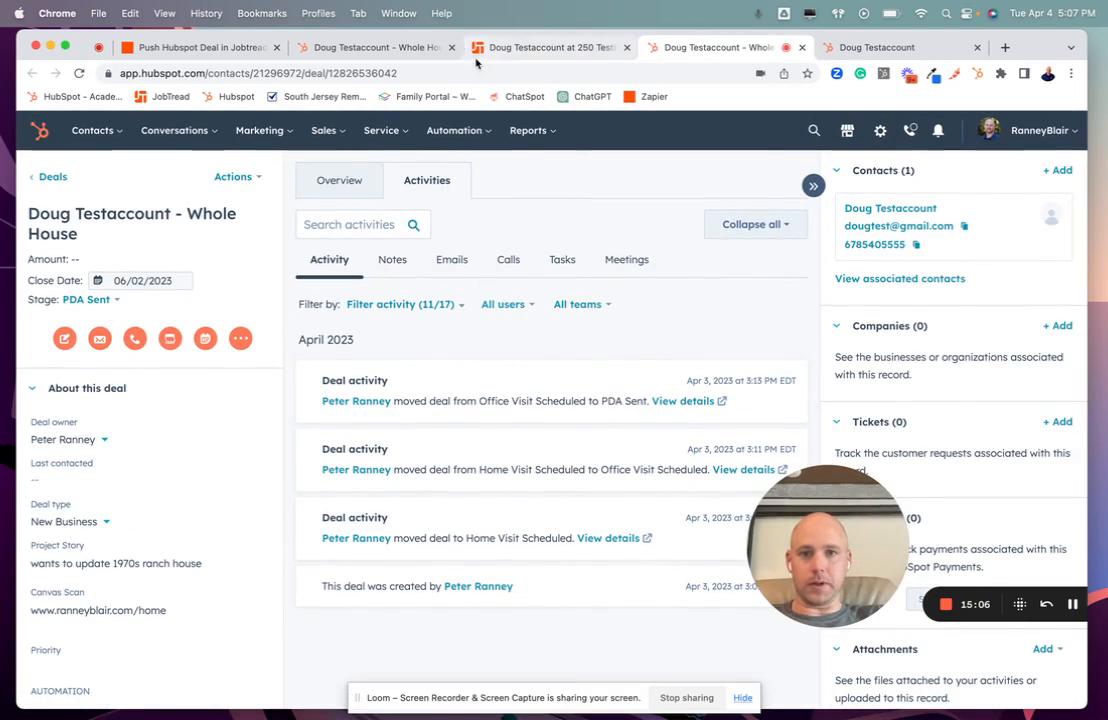
Compare Zapier's job Hubspot Deal and Warranty Start Date fields with the matching fields on the JobTread job
left_click(212, 50)
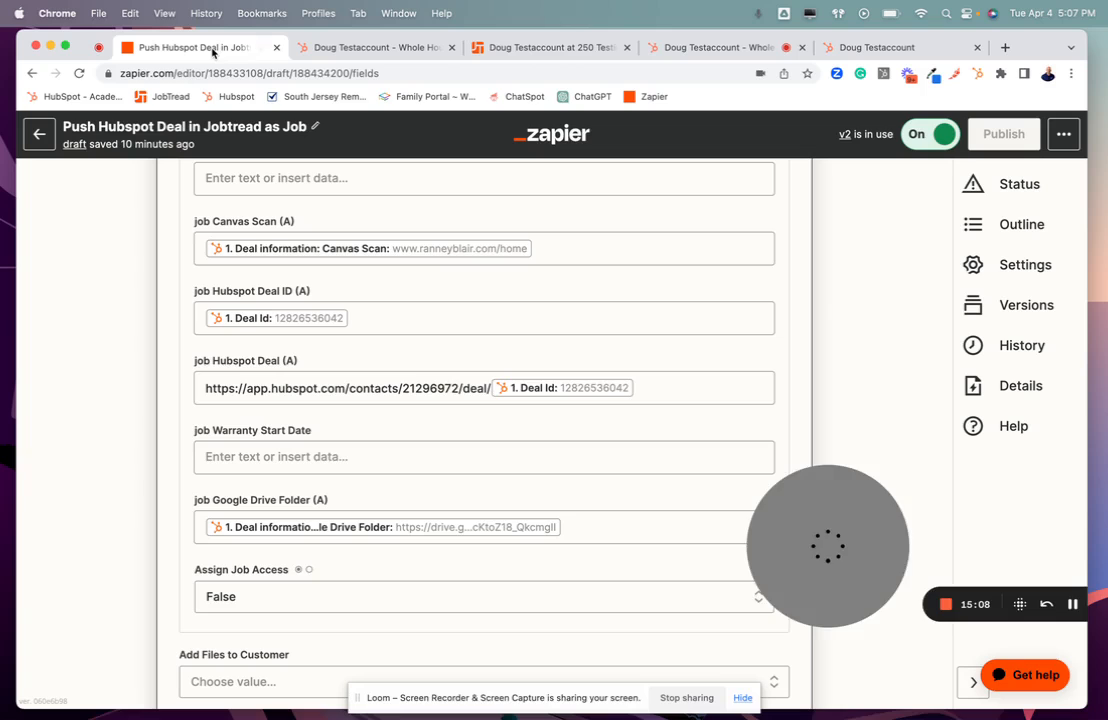
scroll(415, 376, "down", 1)
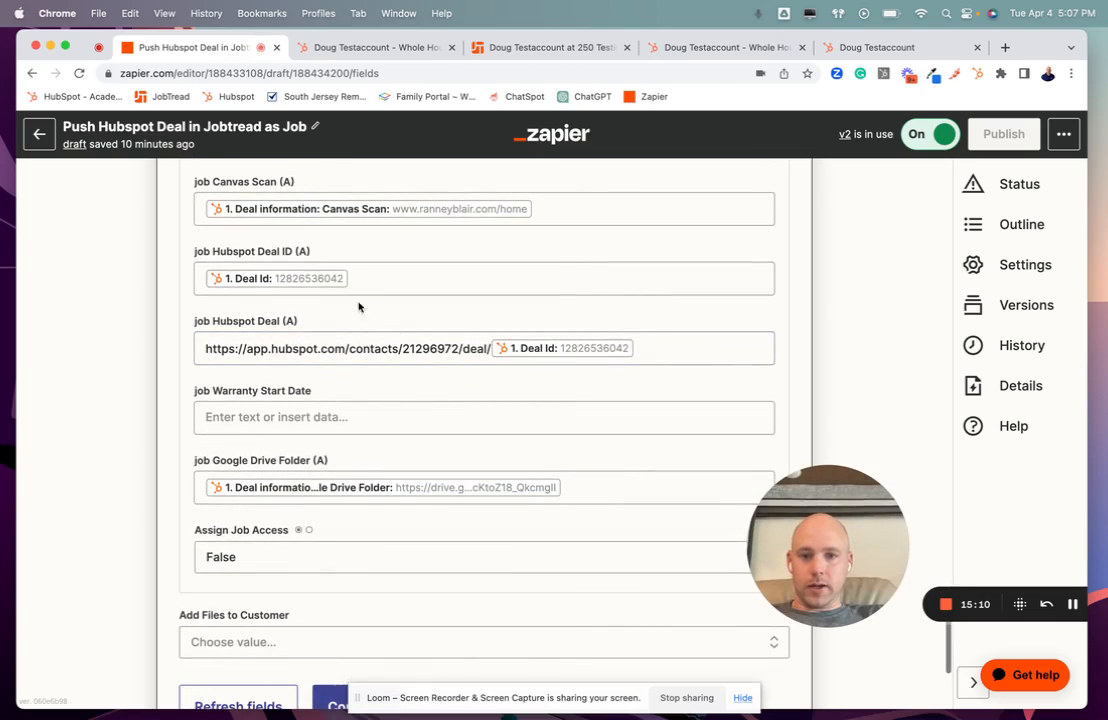
left_click(217, 347)
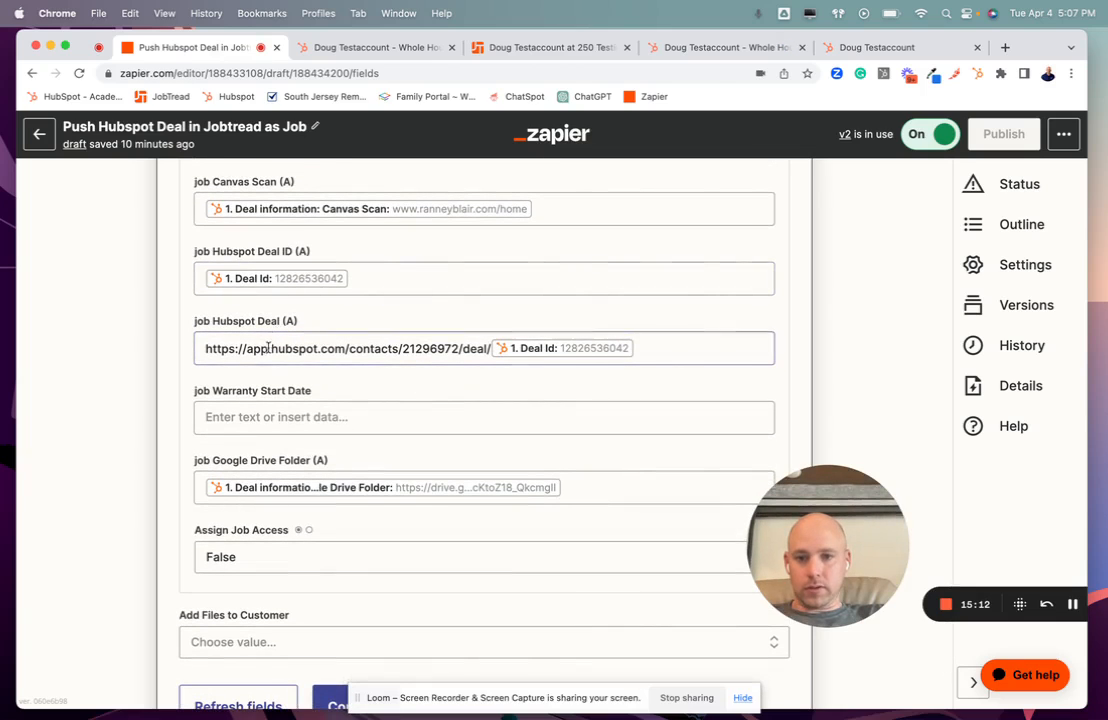
scroll(374, 352, "down", 2)
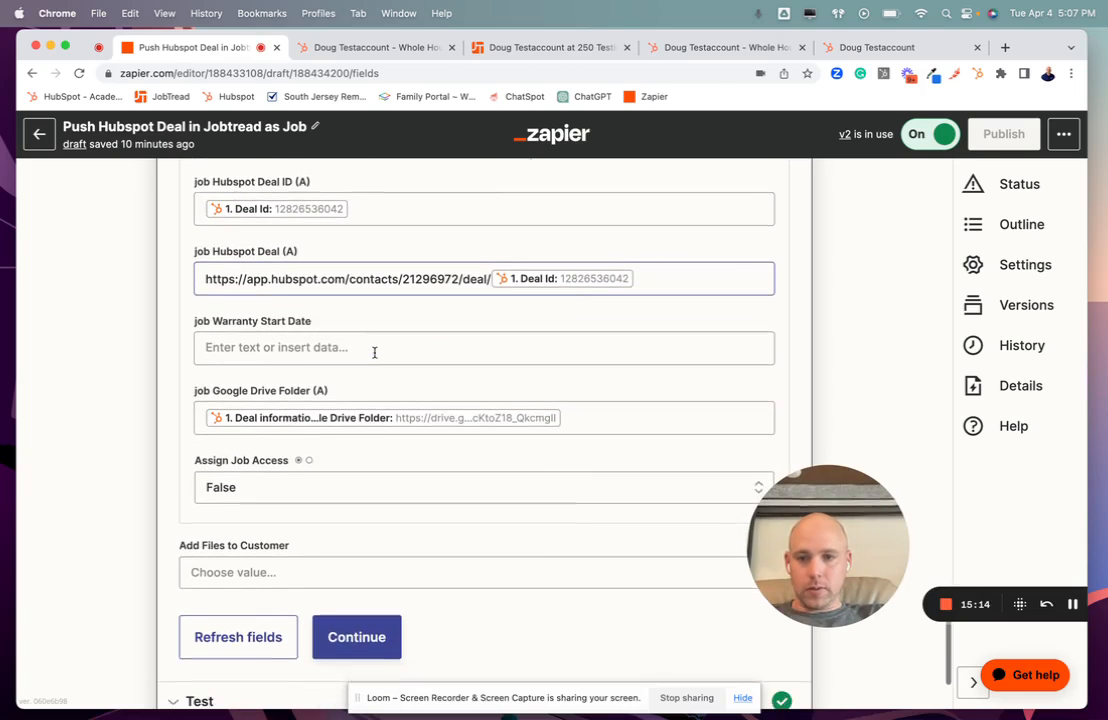
scroll(375, 356, "down", 1)
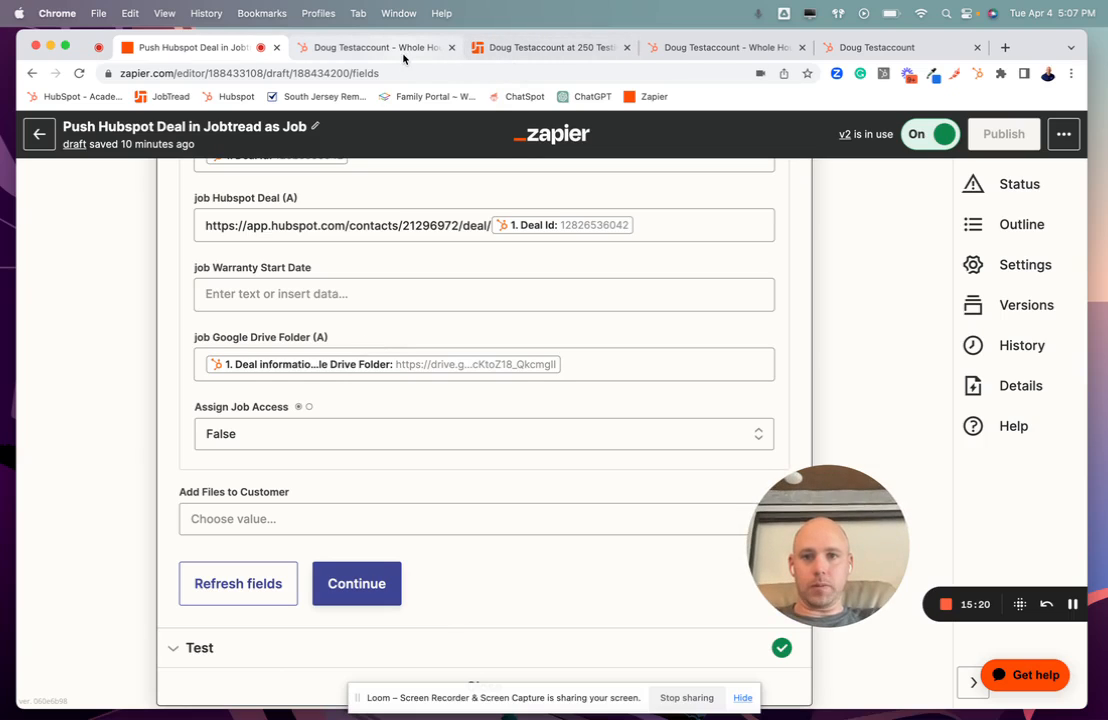
left_click(516, 50)
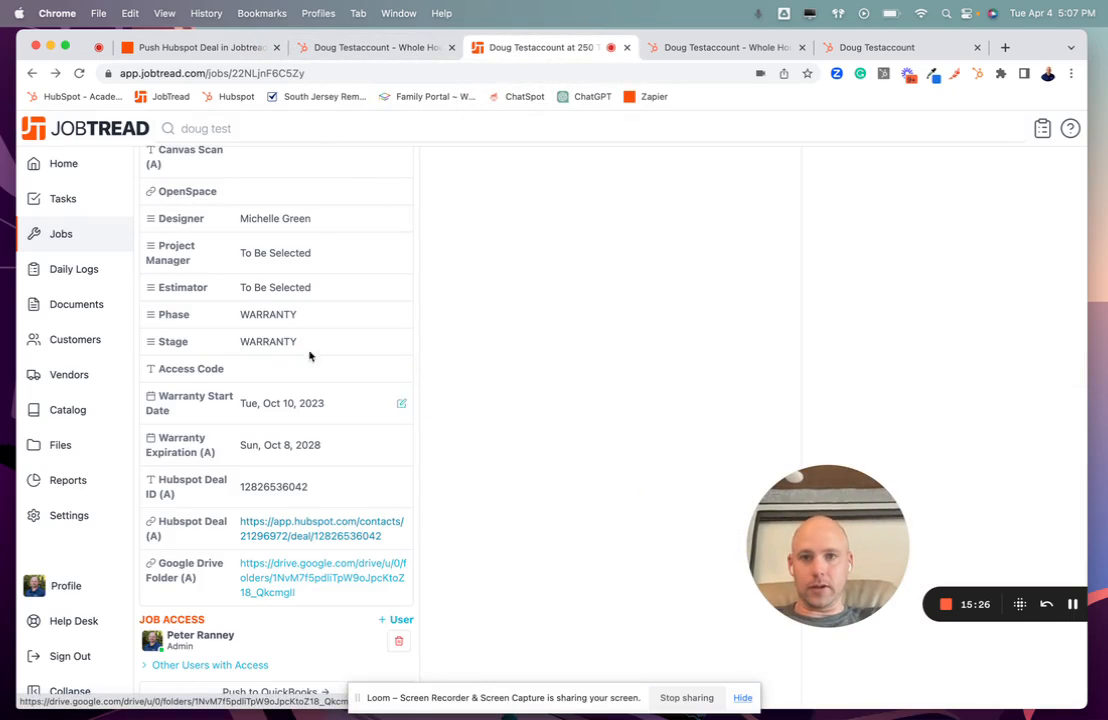
left_click(209, 50)
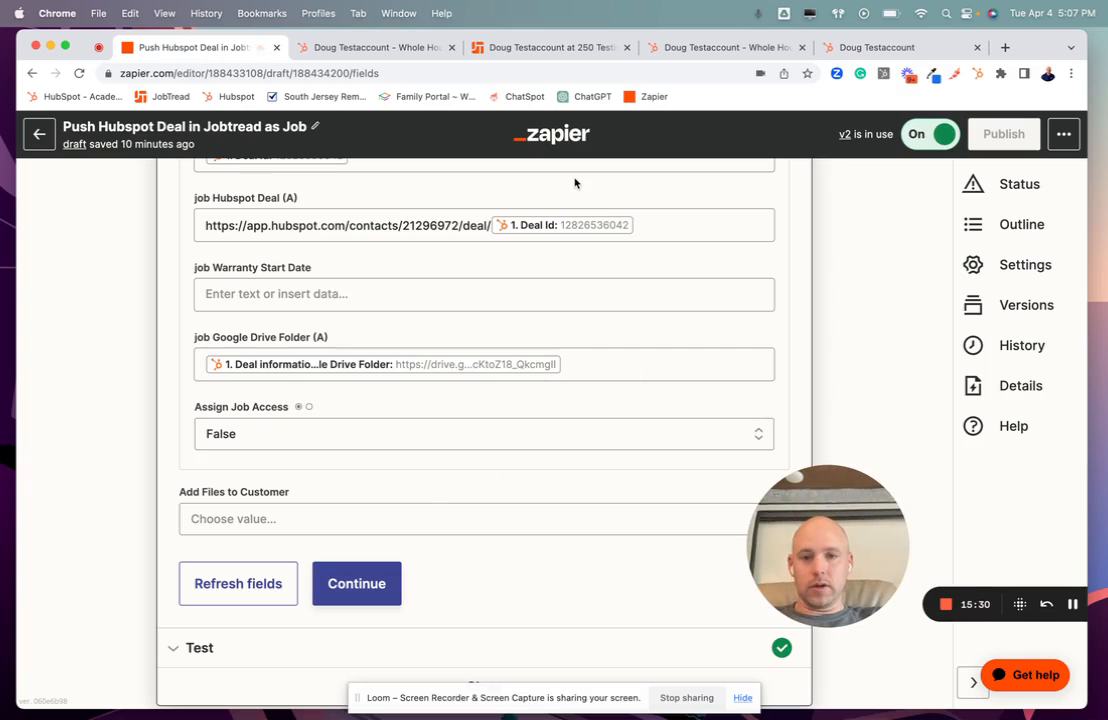
Compare the HubSpot deal's Google Drive Folder property with the job Google Drive Folder (A) mapping in Zapier
left_click(392, 50)
scroll(209, 455, "up", 5)
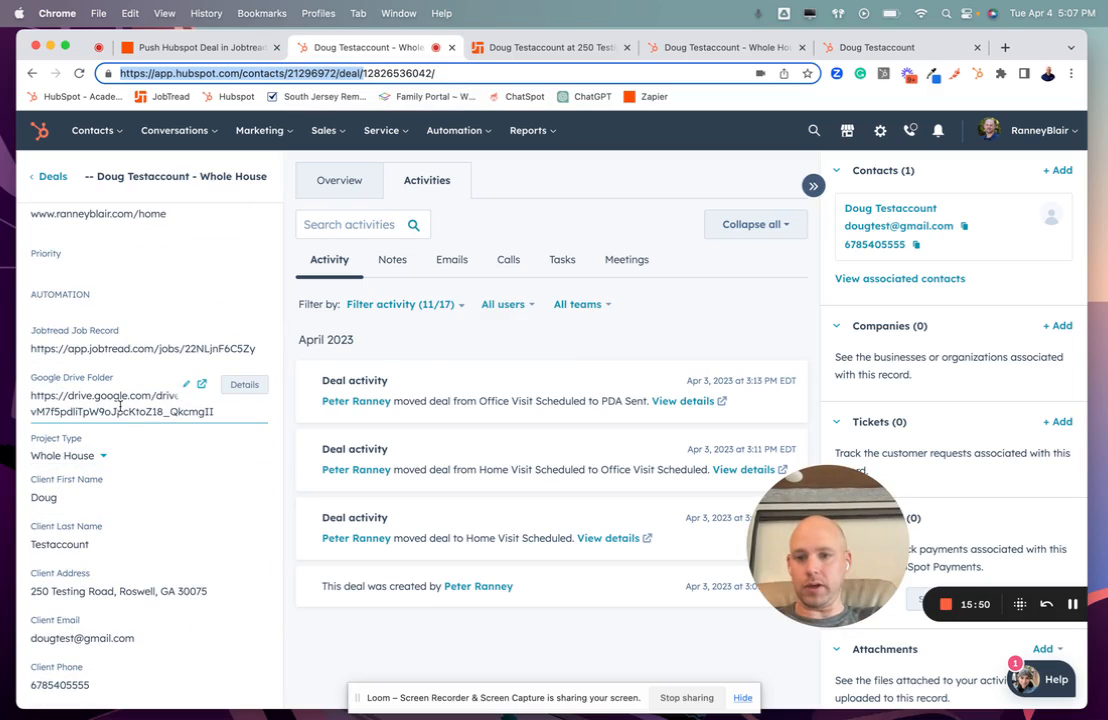
left_click(189, 49)
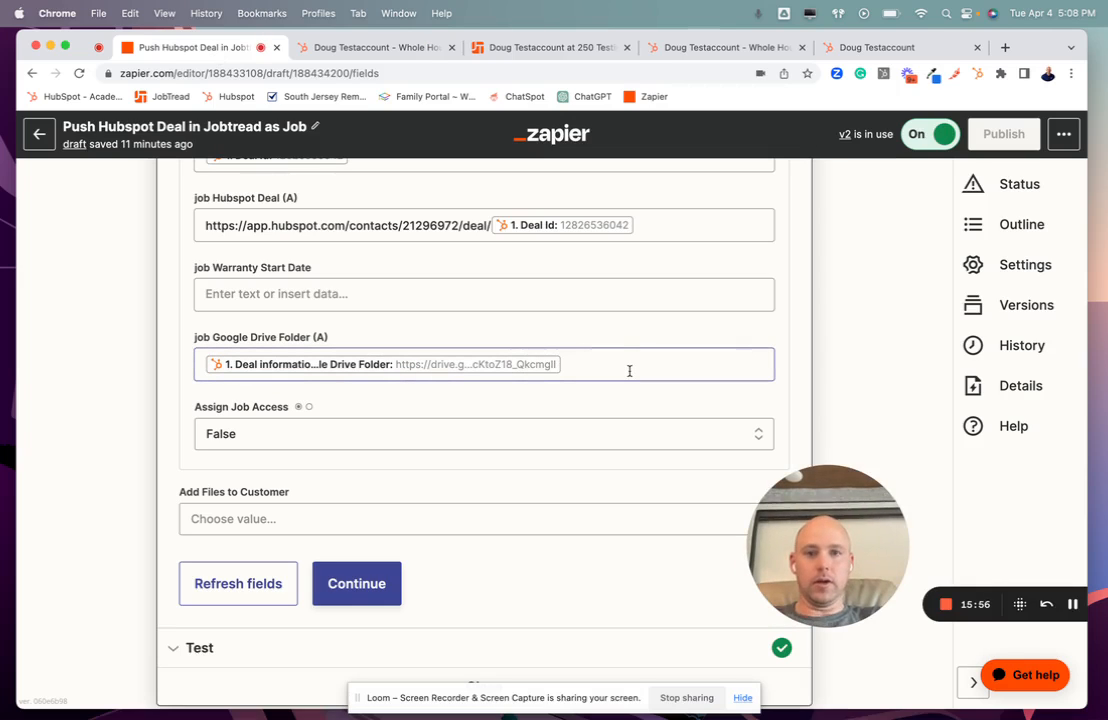
Open the JobTread job's Google Drive folder link and inspect the 1. Sales and 3. Design Files subfolders
left_click(507, 46)
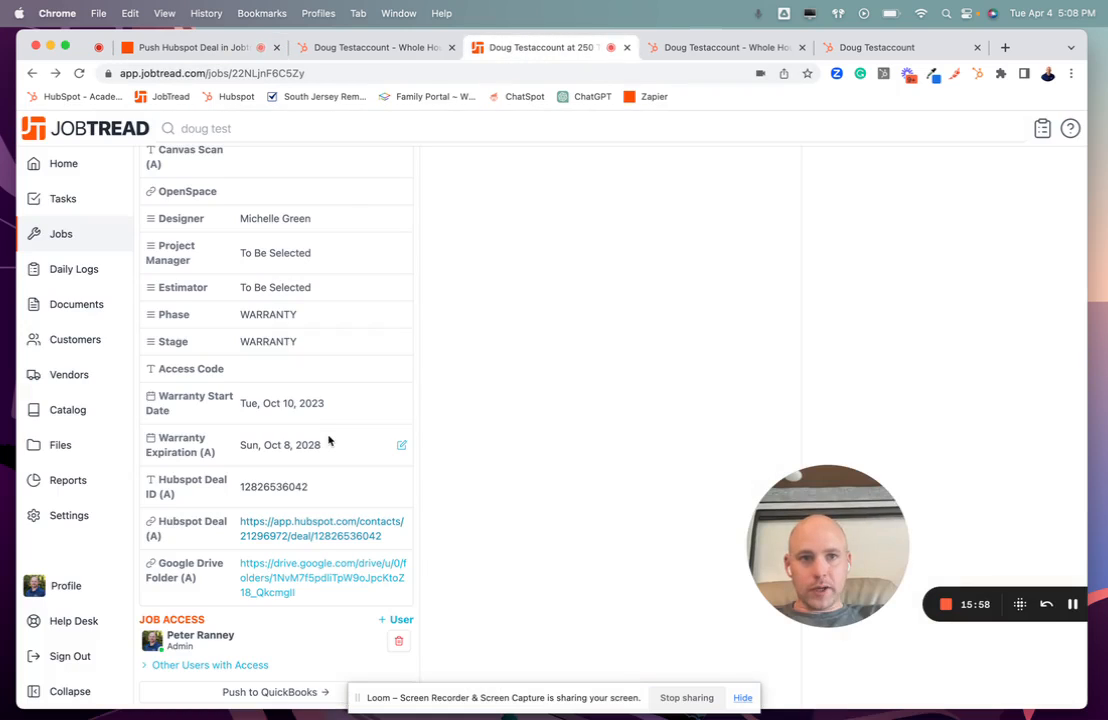
left_click(309, 565)
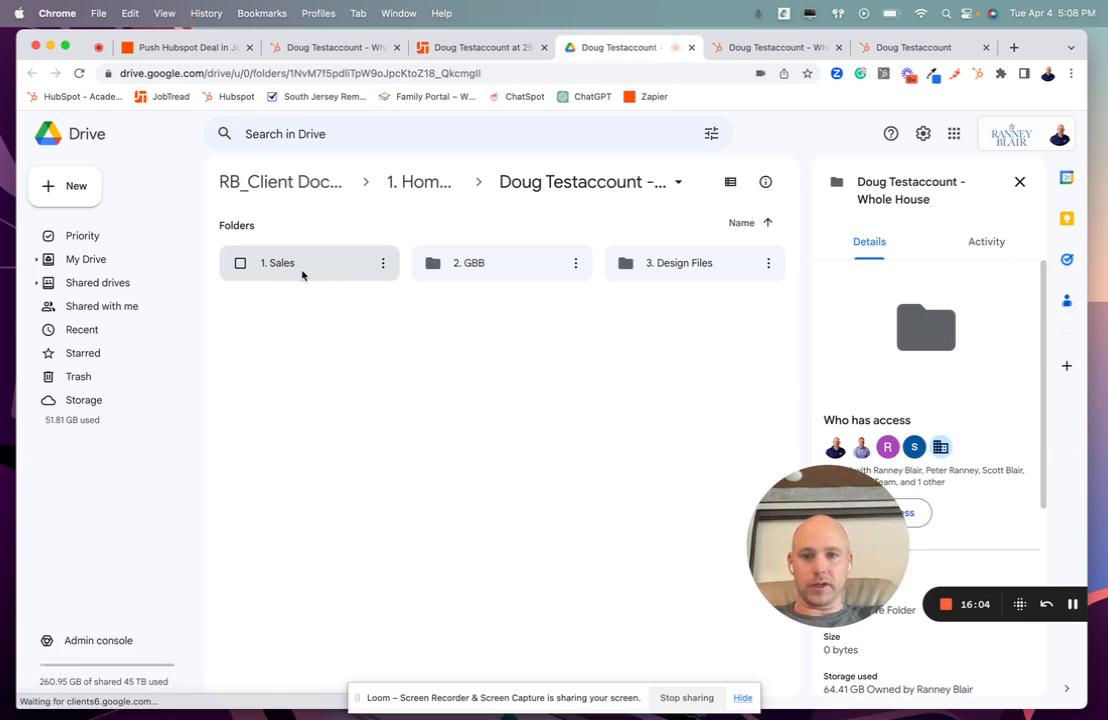
double_click(302, 275)
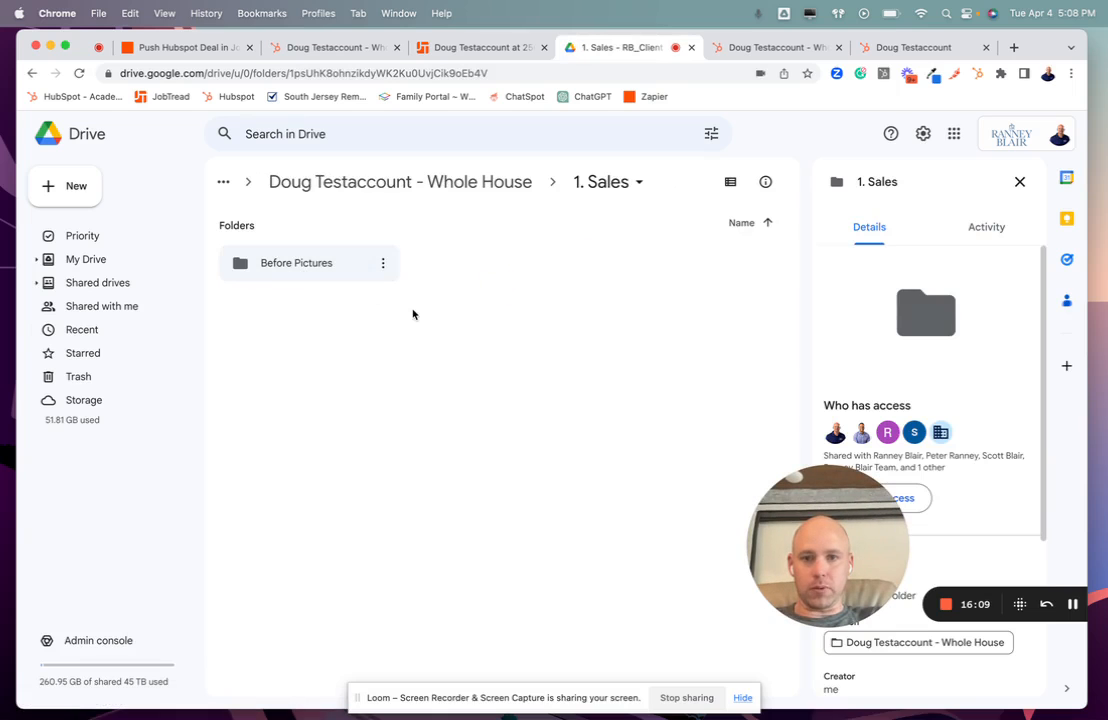
left_click(36, 75)
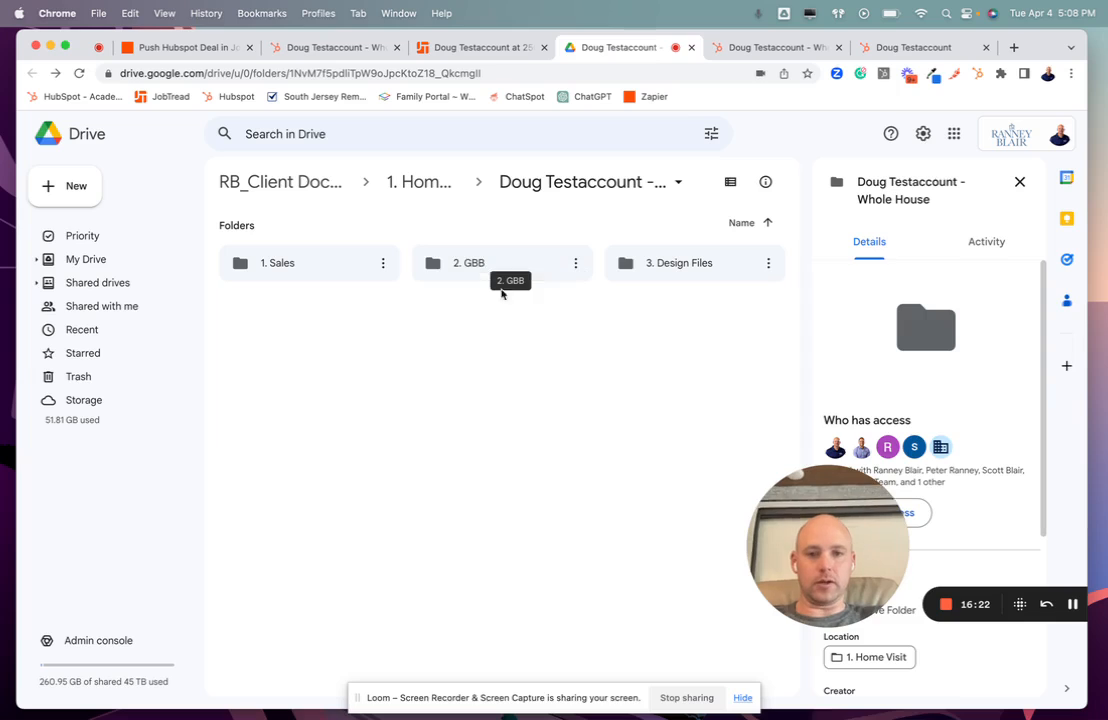
double_click(676, 270)
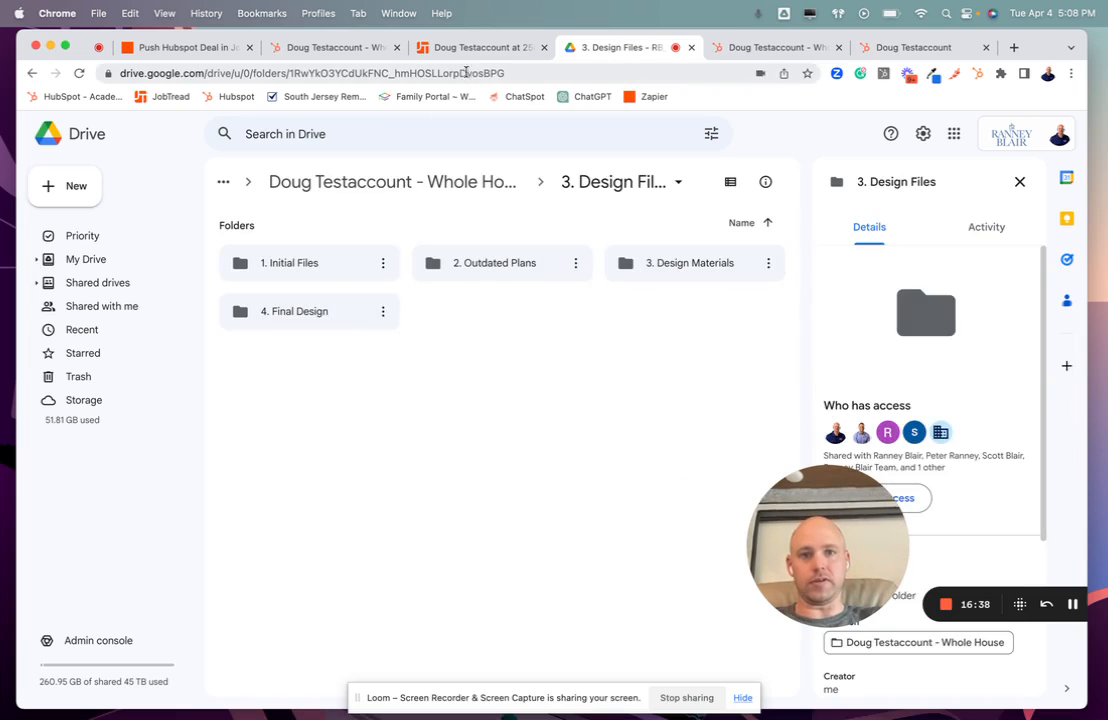
Return to the Zapier customer action, continue past its field mappings to the test, and review the sample sent to JobTread
left_click(440, 47)
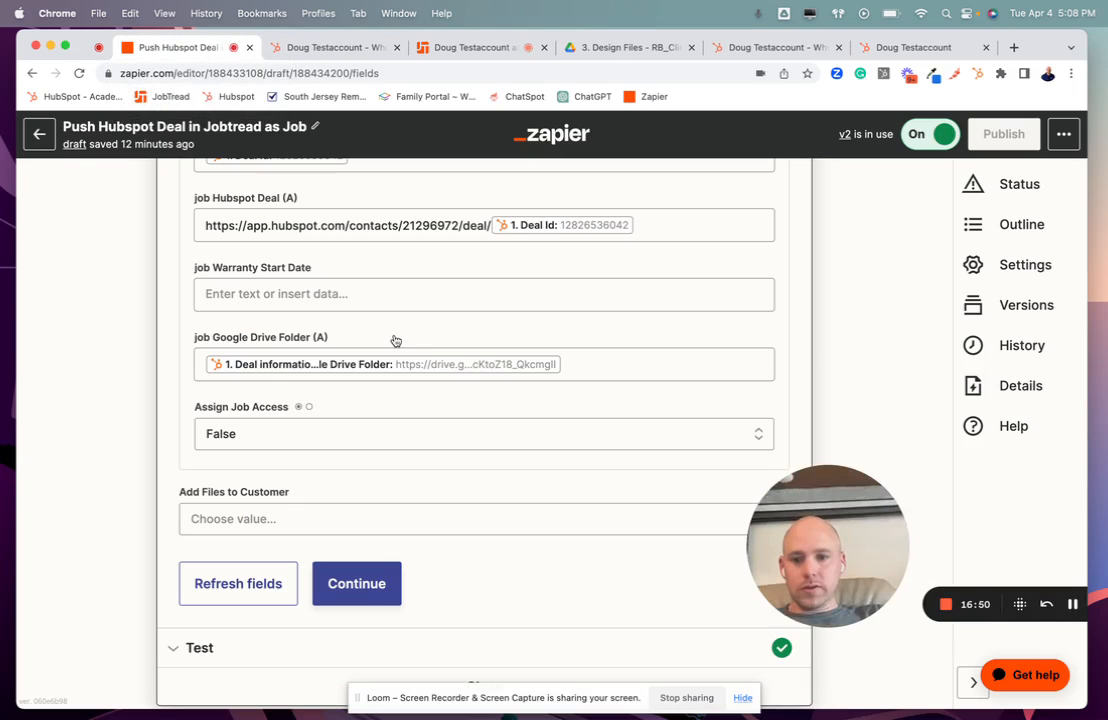
scroll(395, 338, "down", 2)
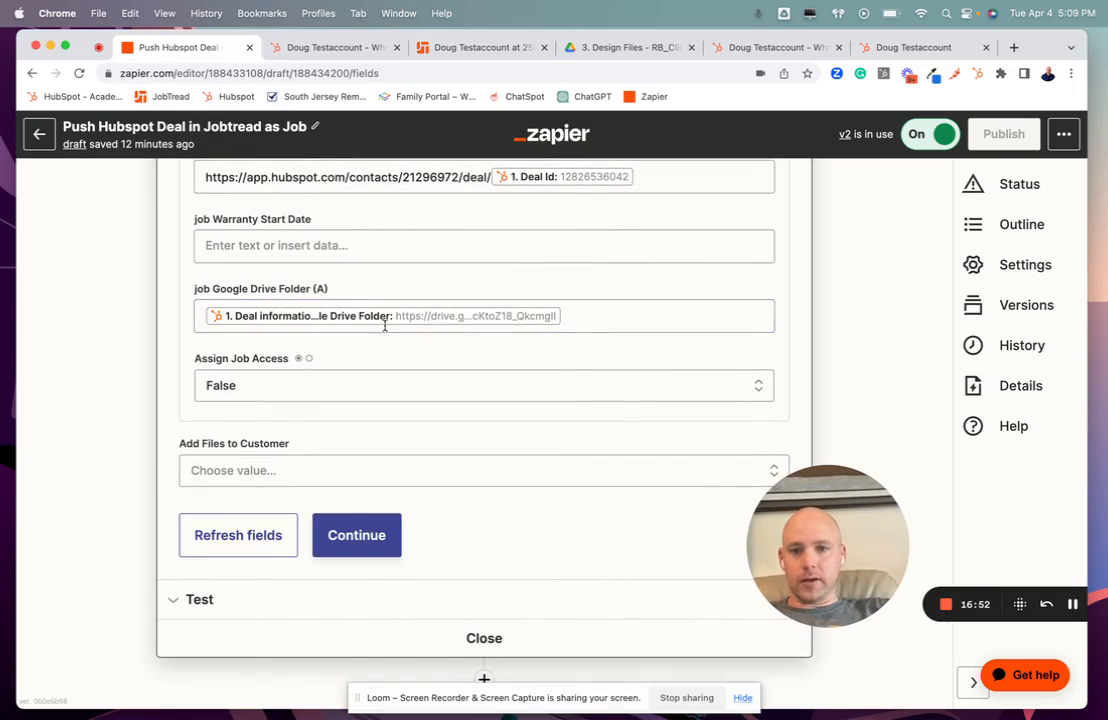
scroll(390, 335, "down", 2)
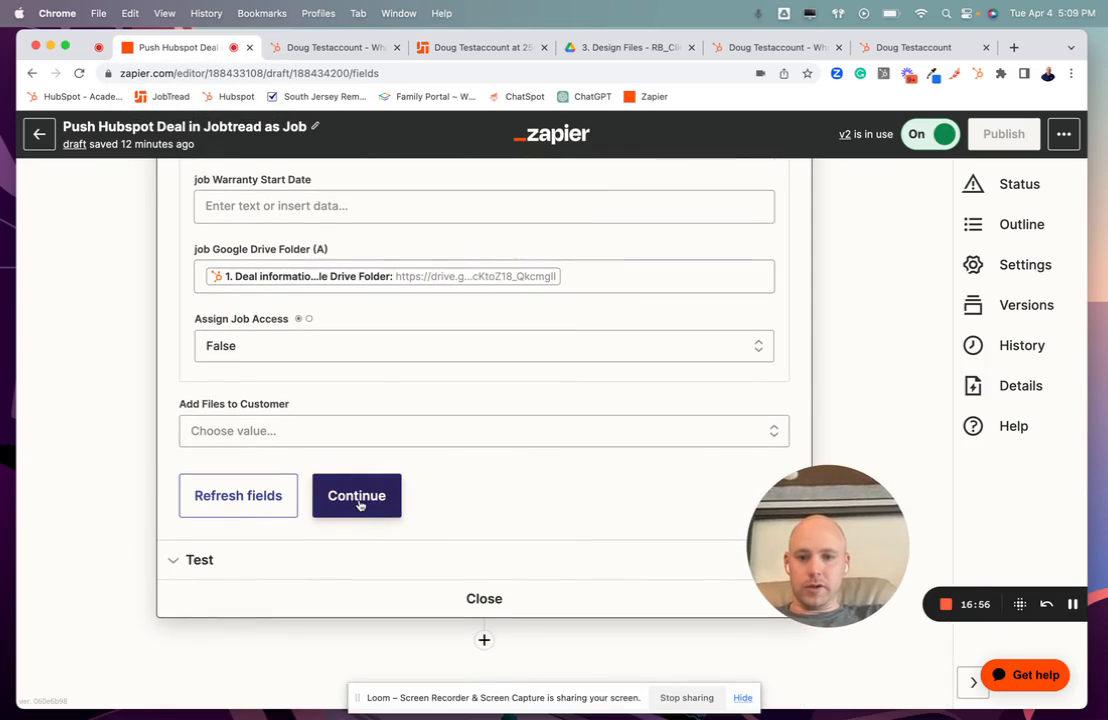
left_click(358, 497)
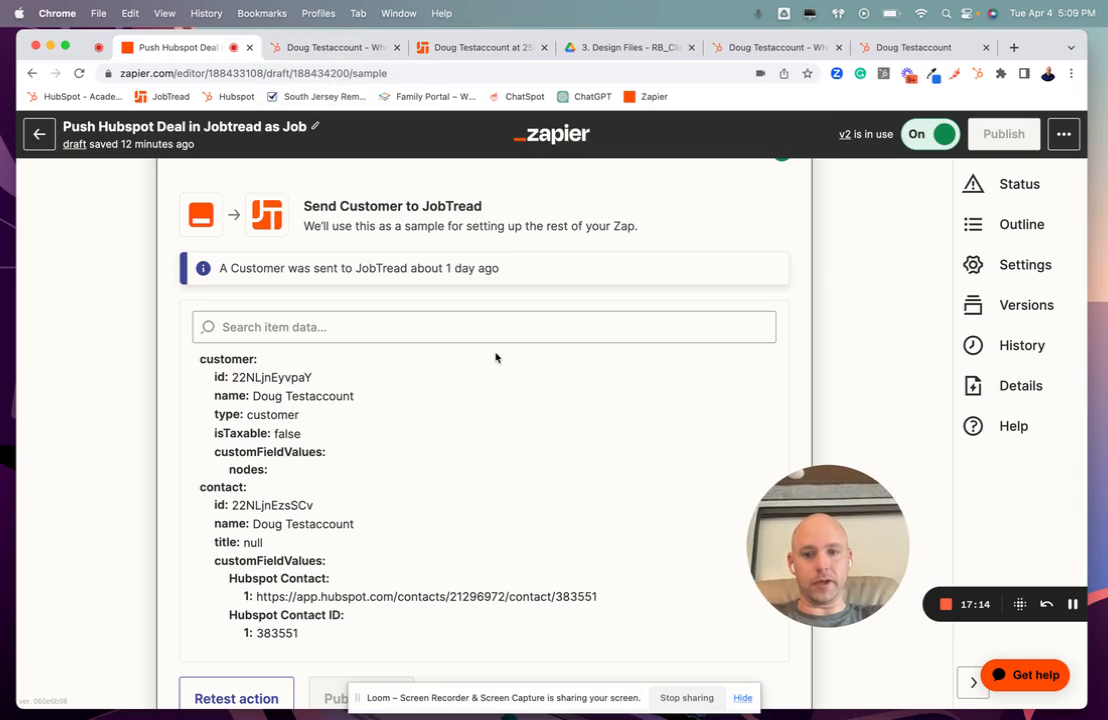
scroll(495, 357, "up", 3)
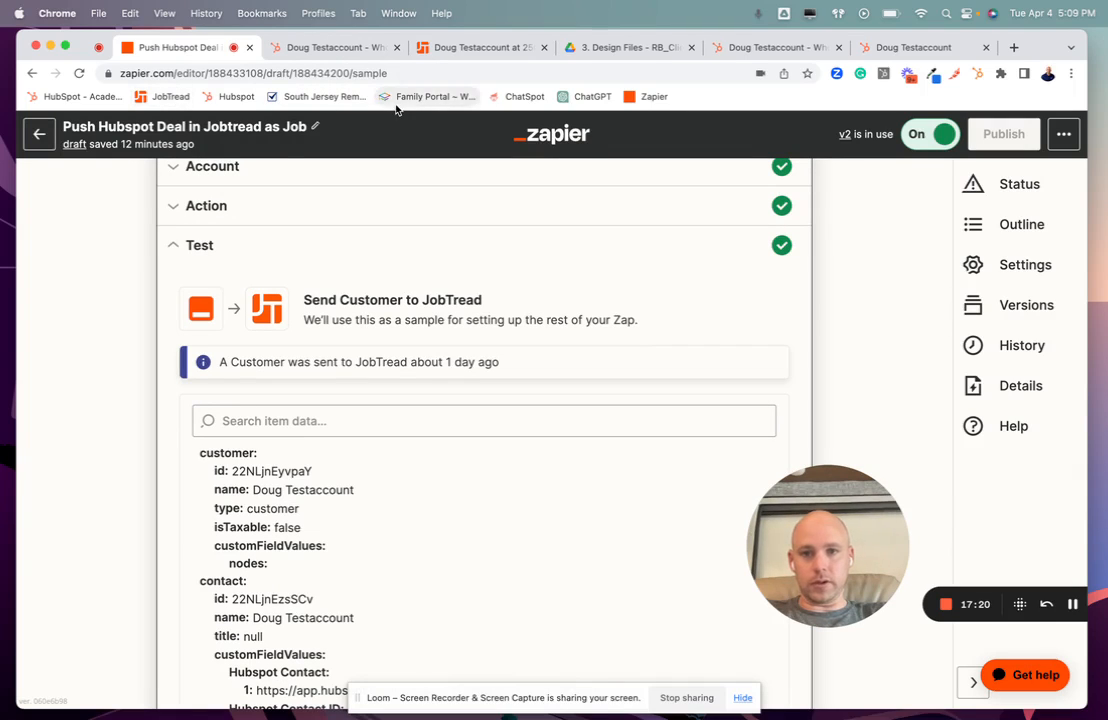
Open the Create Client Folders in Drive from Hubspot Zap from the Hubspot folder of private Zaps
left_click(655, 98)
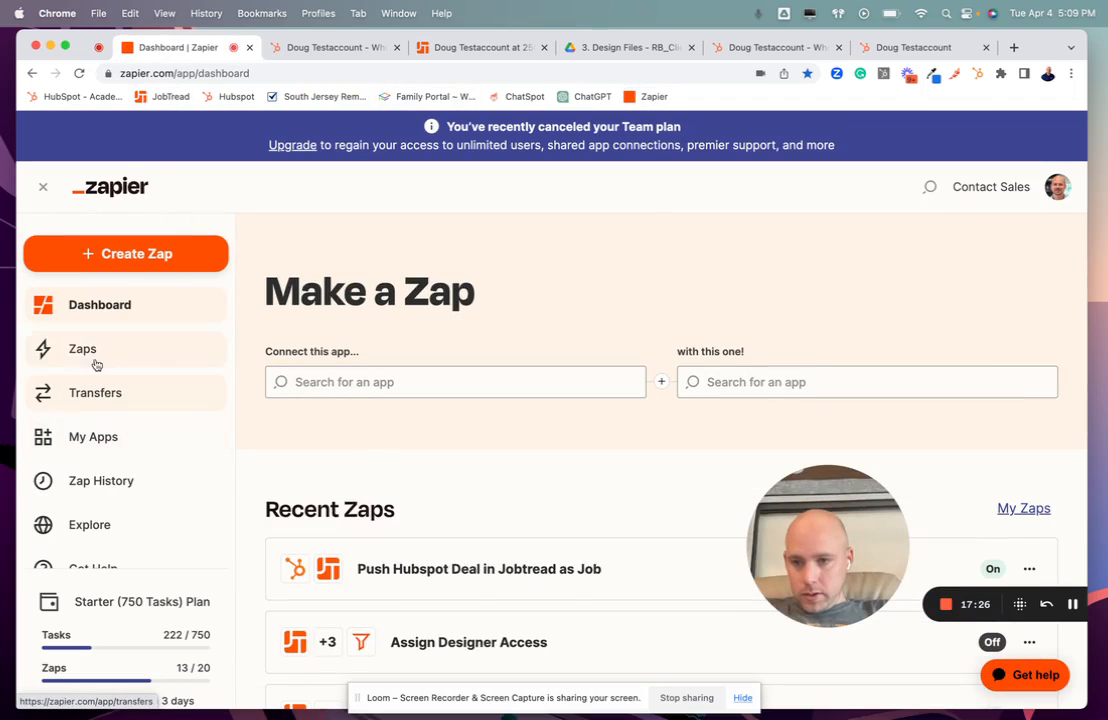
left_click(96, 352)
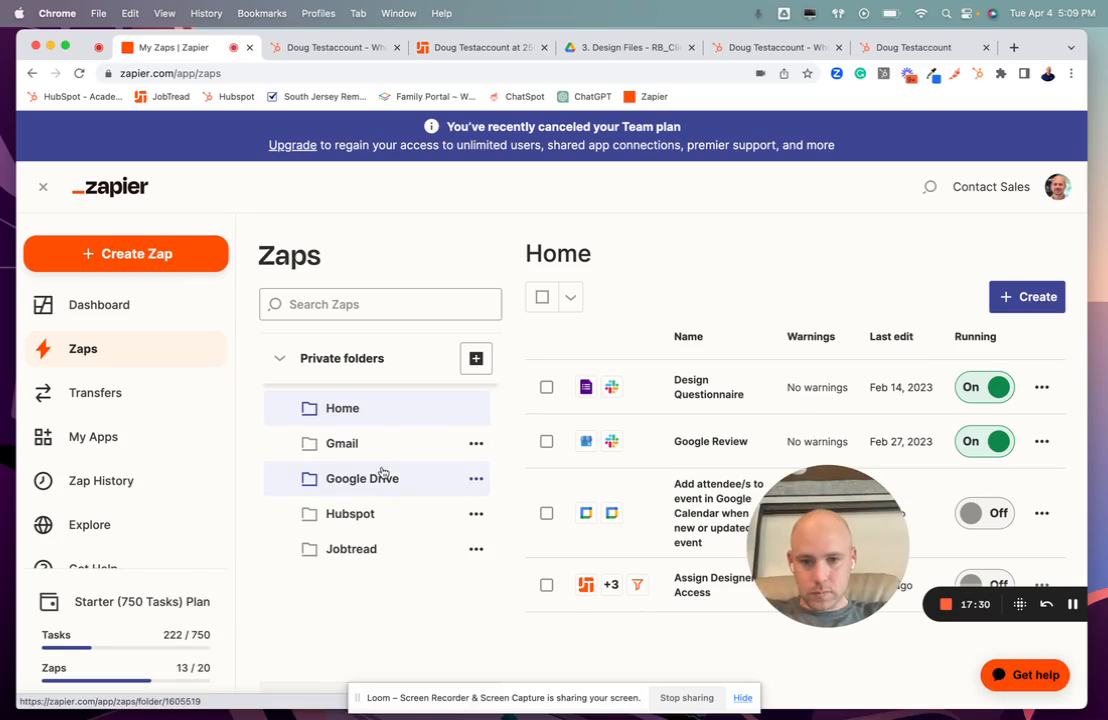
left_click(383, 475)
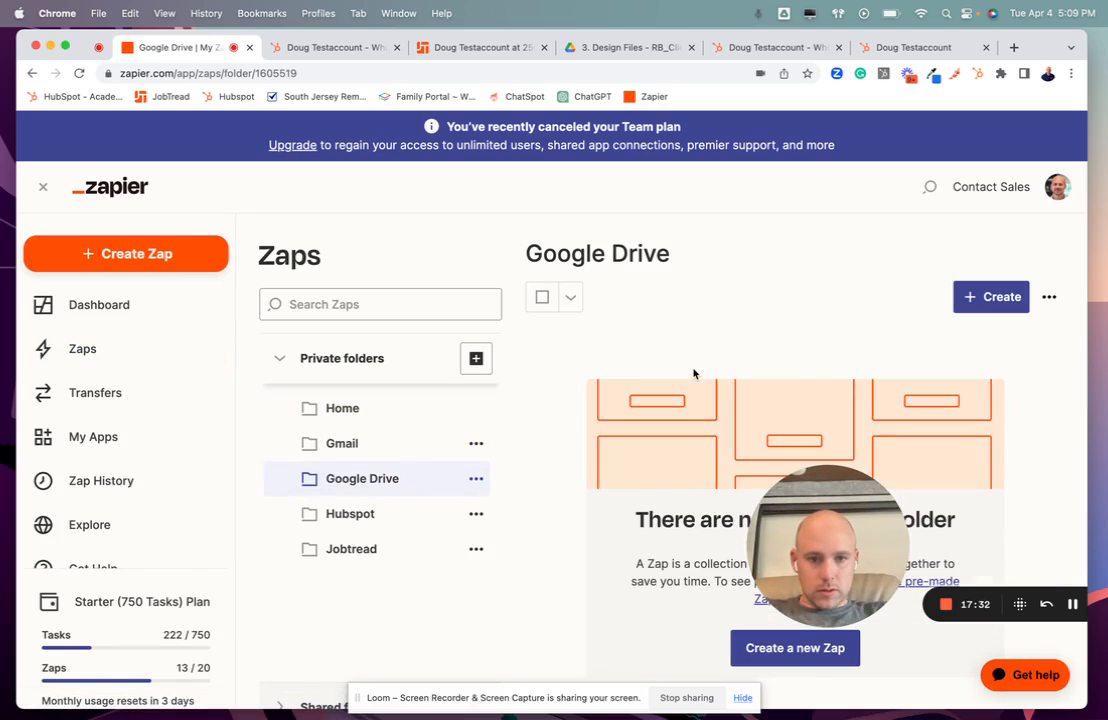
left_click(368, 524)
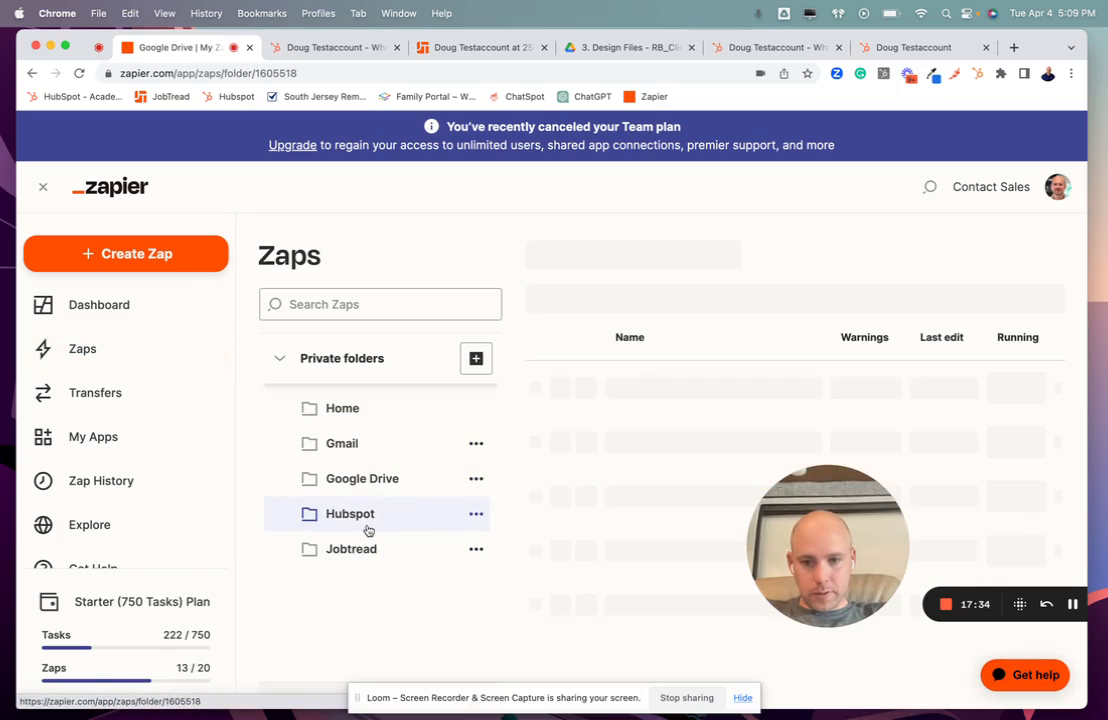
scroll(702, 425, "down", 2)
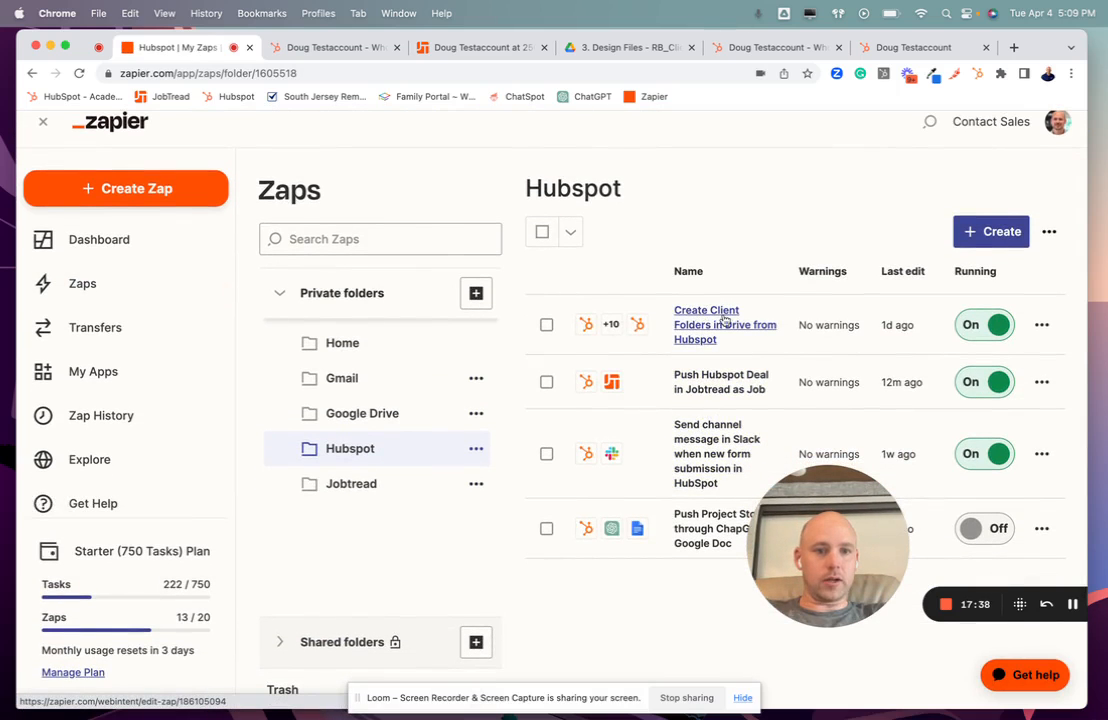
left_click(727, 333)
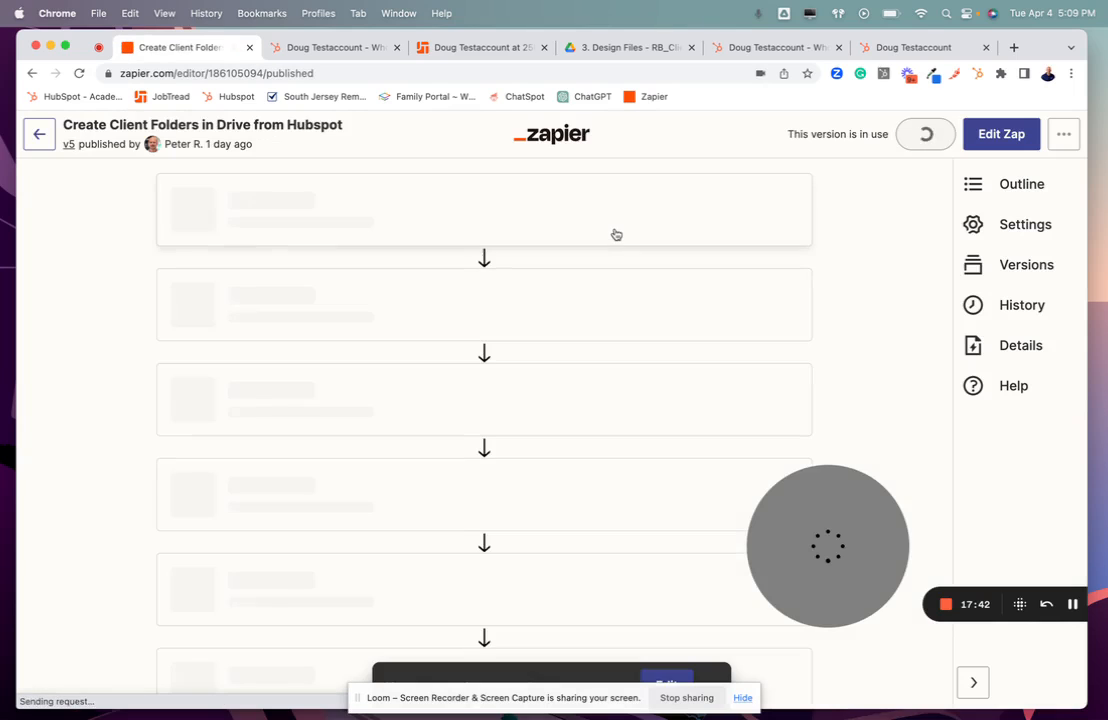
Review the Zap's sequence of actions and inspect the deal pipeline and deal stage of its Updated Deal Stage trigger
scroll(817, 279, "down", 2)
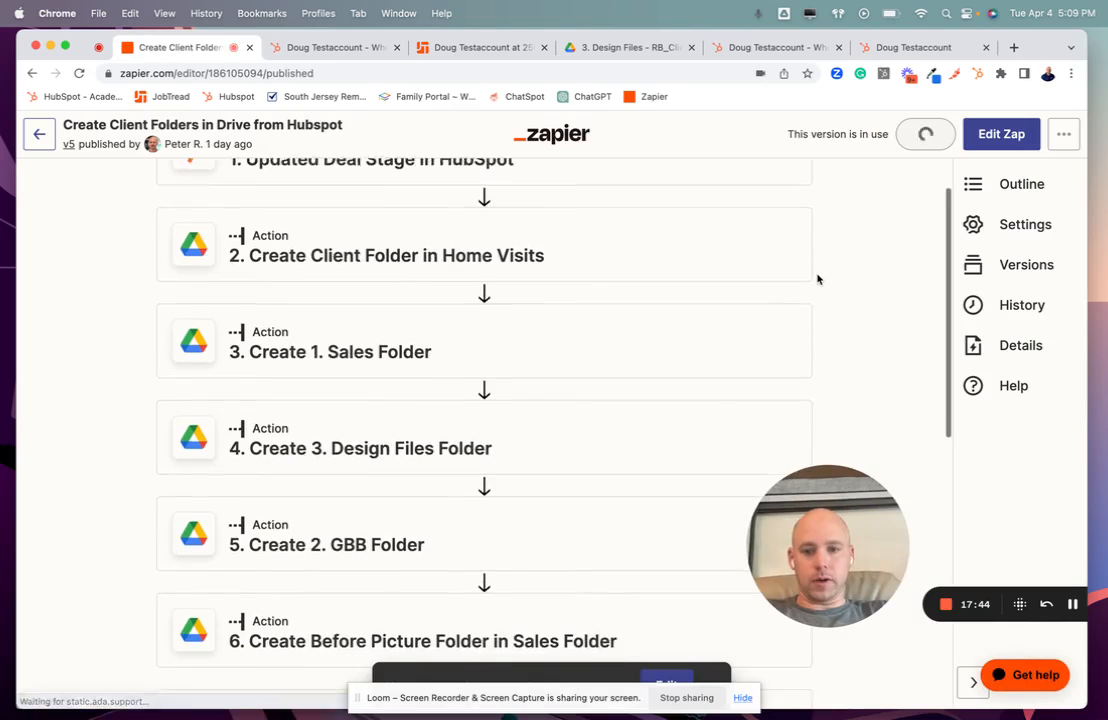
scroll(817, 279, "down", 10)
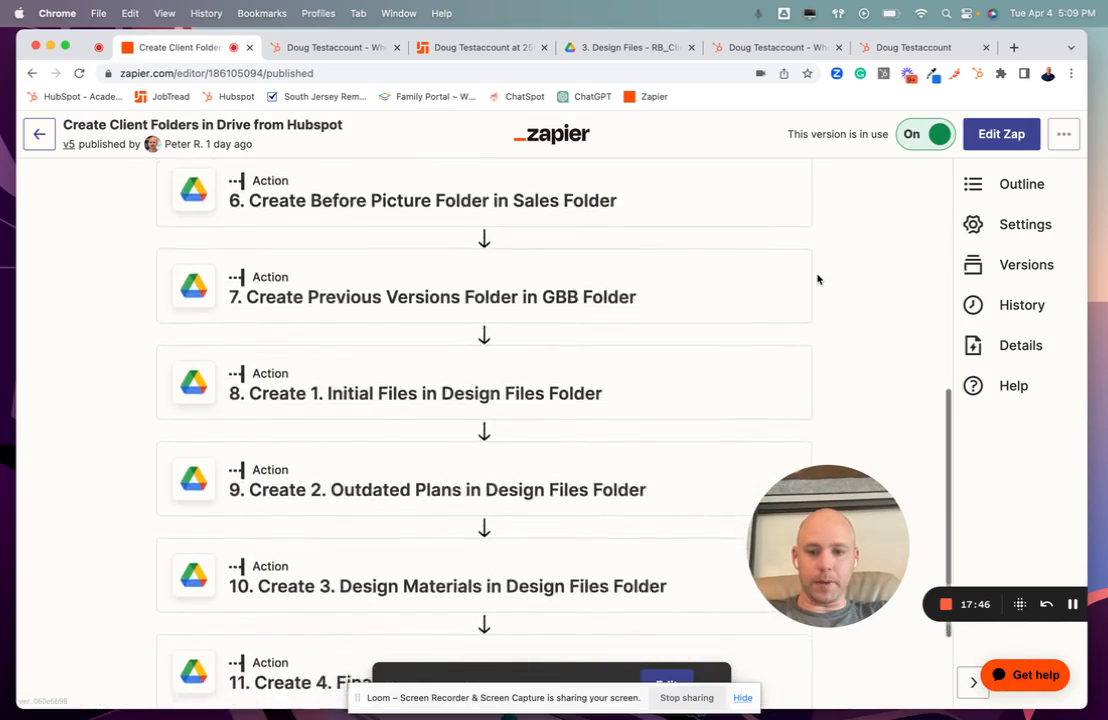
scroll(817, 279, "up", 12)
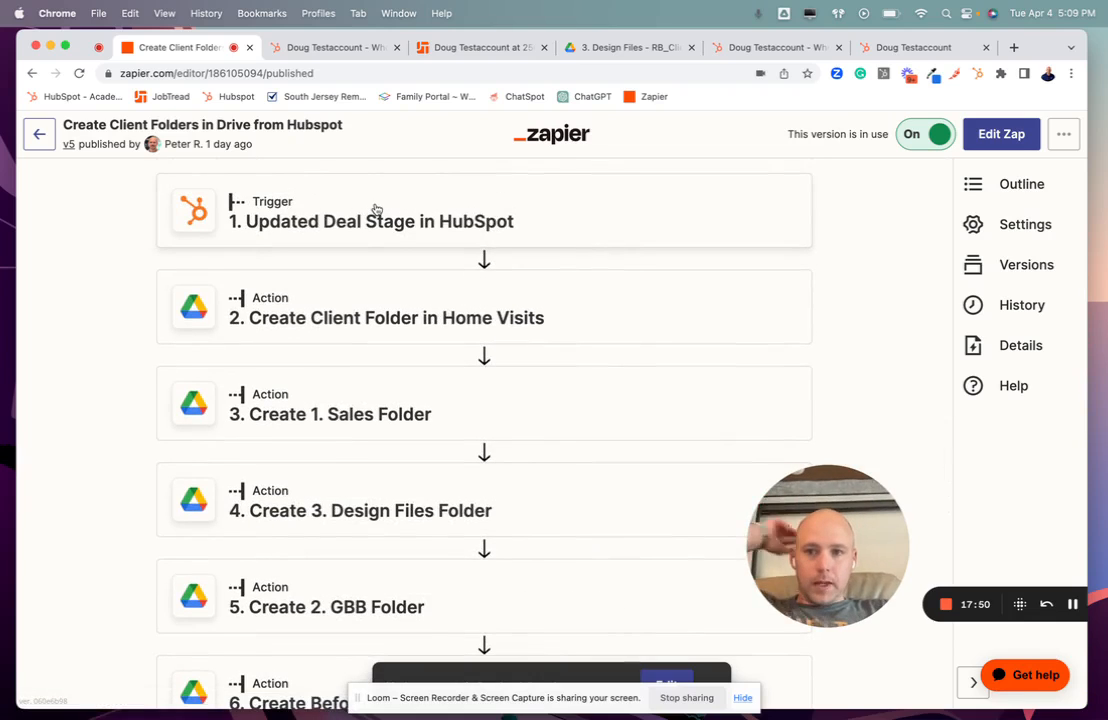
left_click(398, 221)
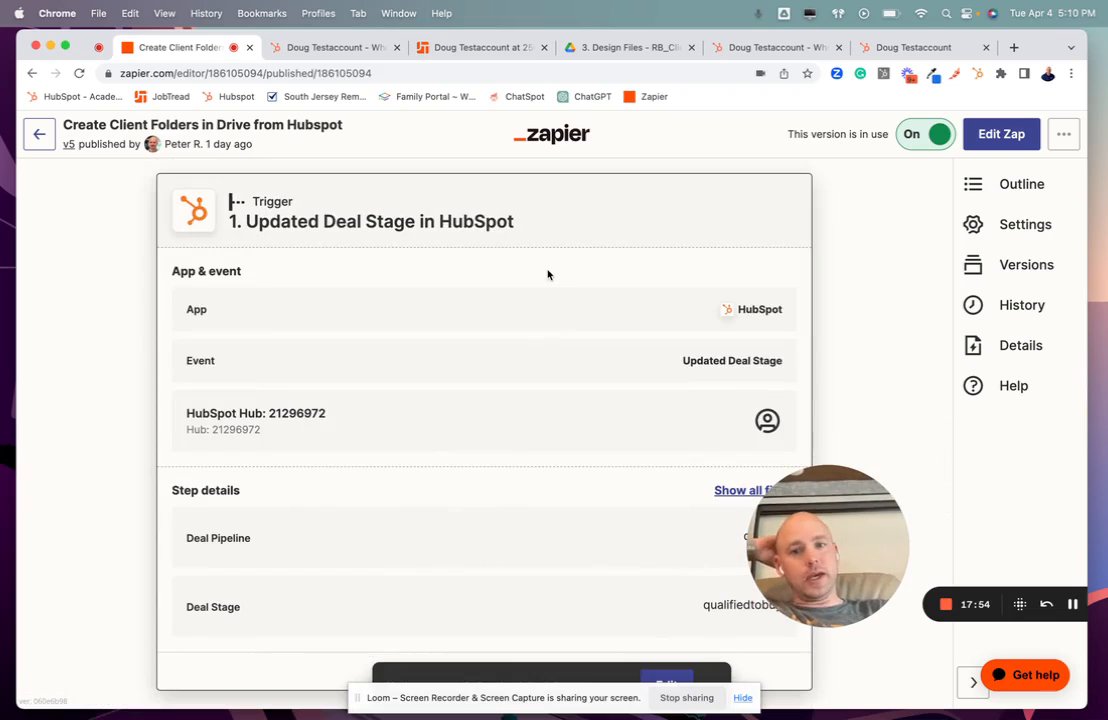
scroll(777, 353, "down", 3)
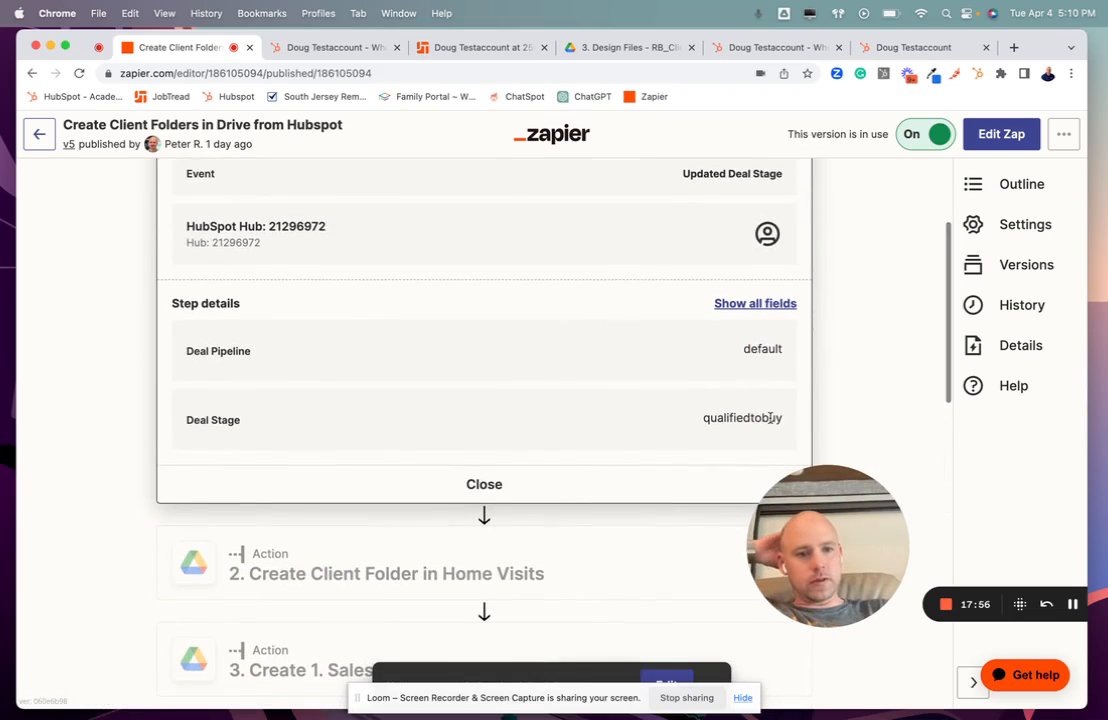
left_click_drag(768, 418, 703, 421)
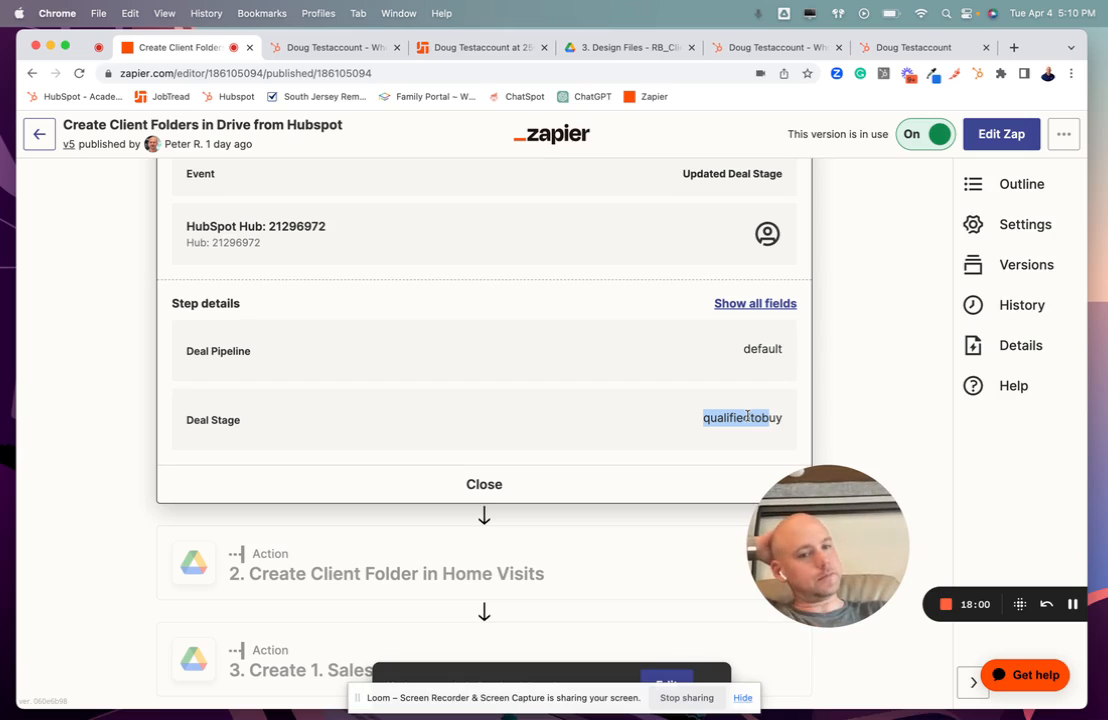
left_click(814, 382)
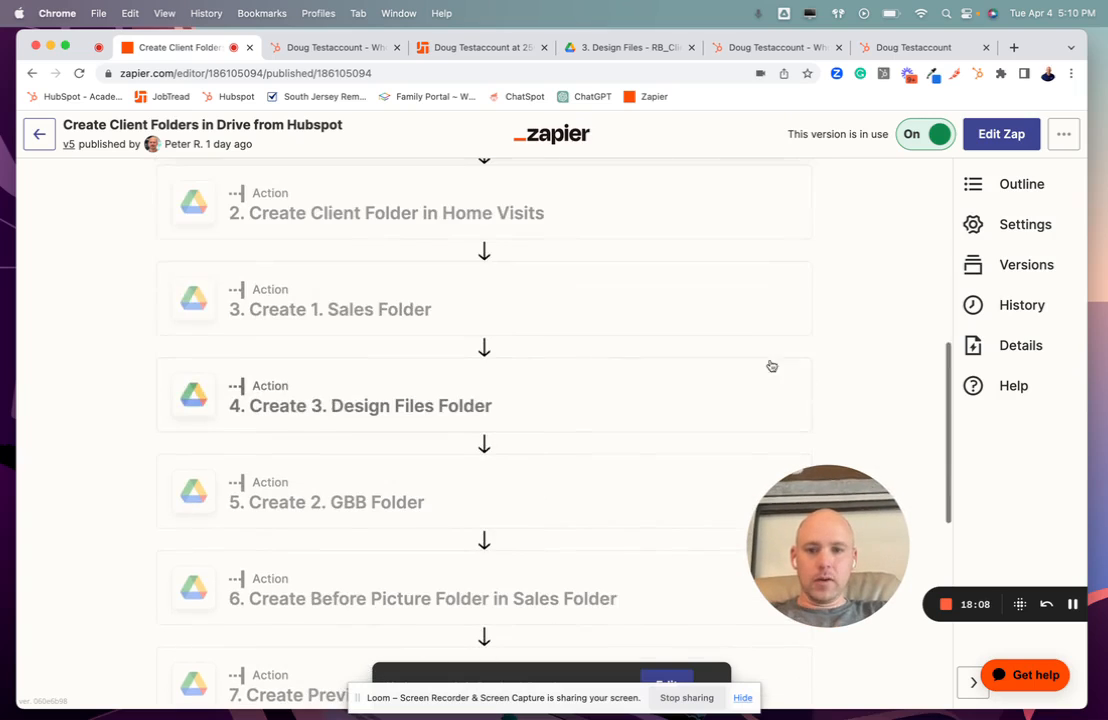
Inspect the folder name mapping of the Create Client Folder in Home Visits action and look through the subfolder actions below it
left_click(502, 215)
scroll(502, 217, "down", 10)
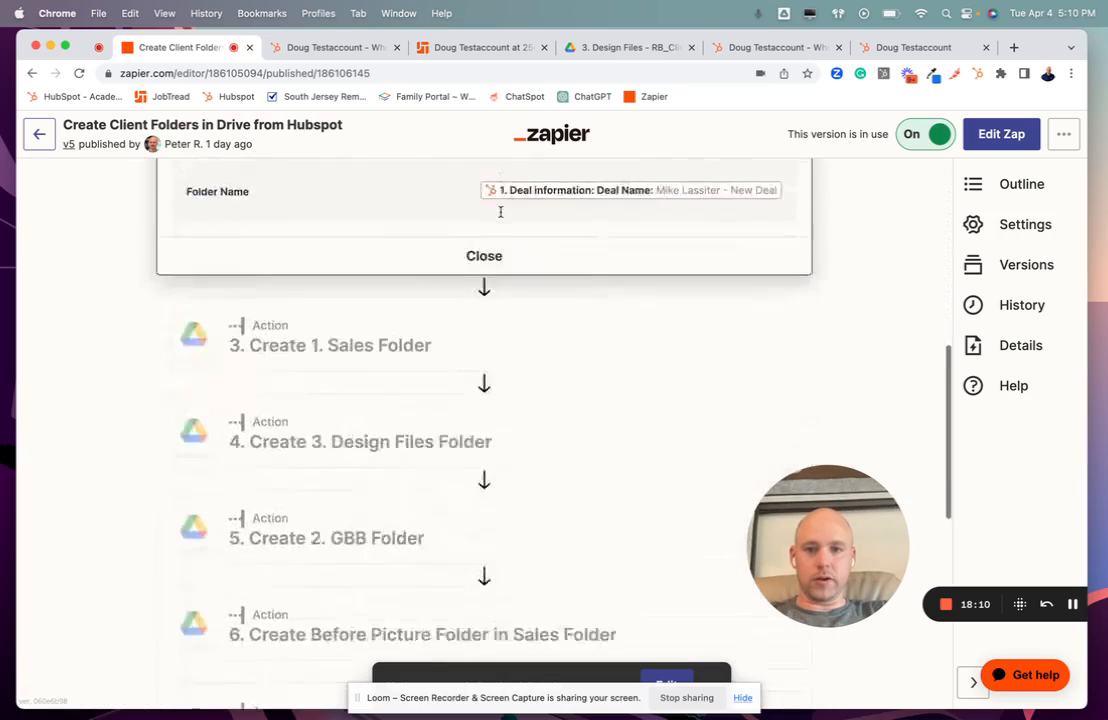
scroll(502, 217, "down", 2)
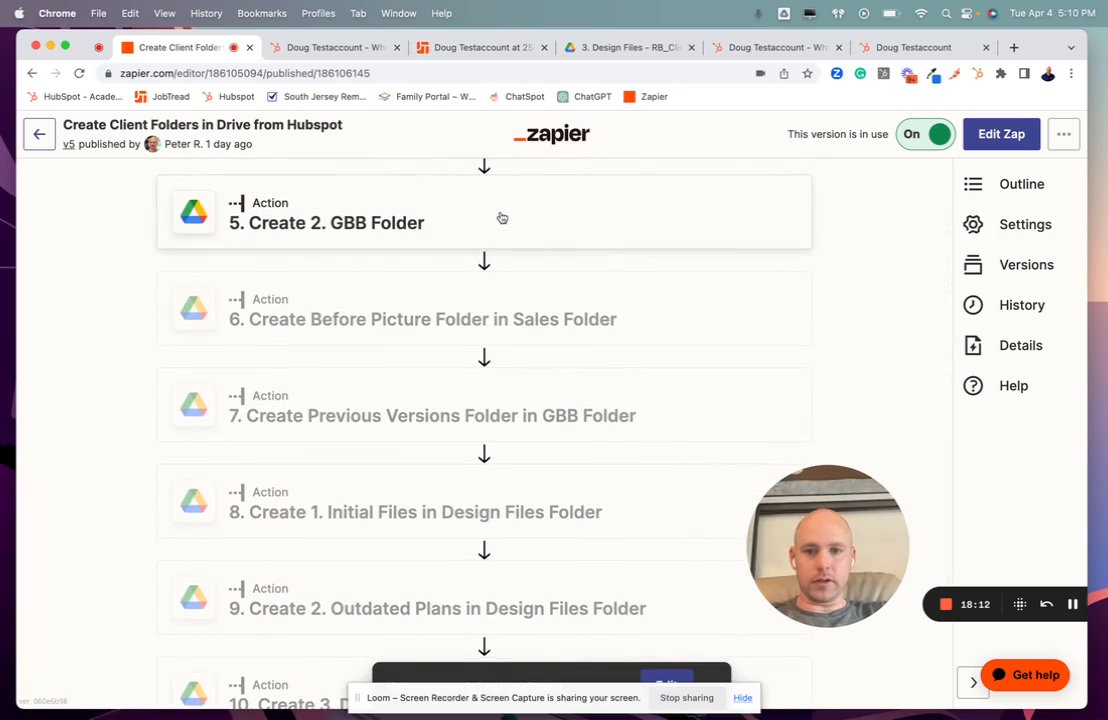
scroll(501, 322, "down", 2)
scroll(502, 329, "down", 2)
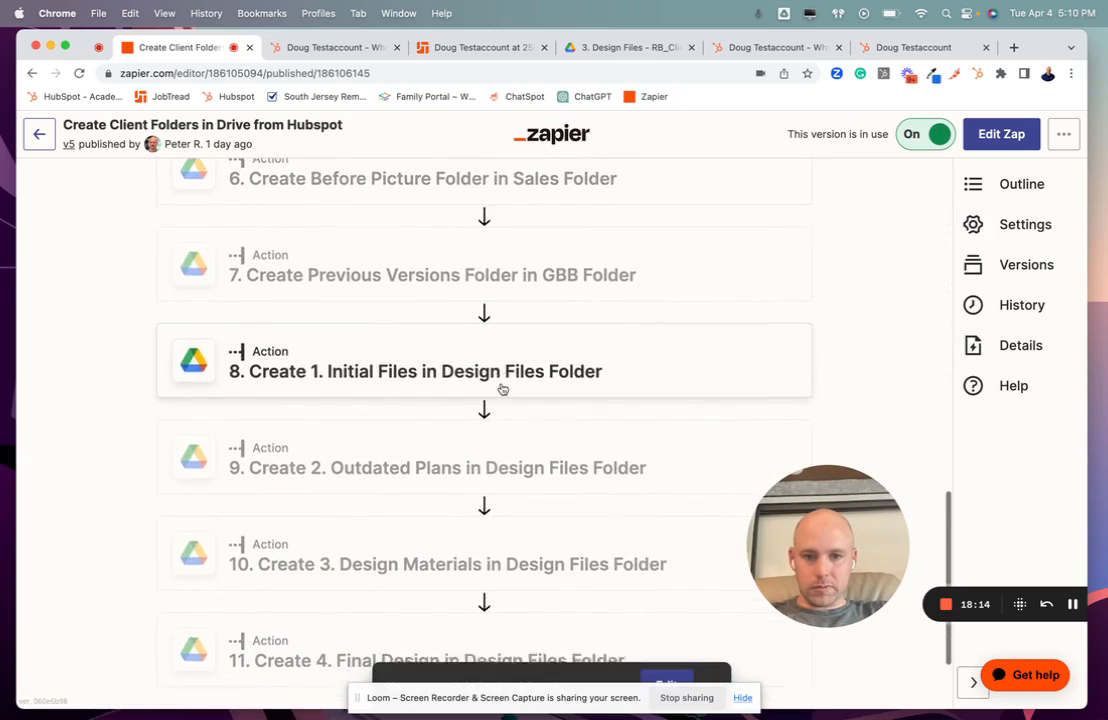
scroll(500, 388, "down", 4)
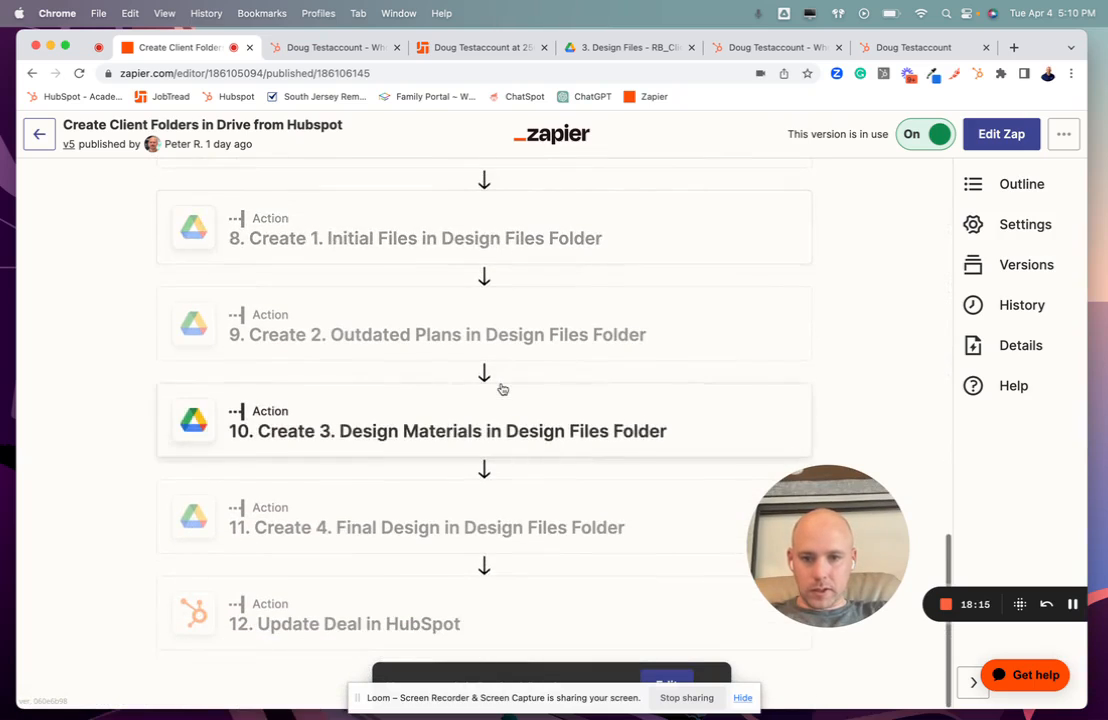
Compare the Object ID mapping of the Update Deal in HubSpot action with the Record ID on the HubSpot deal
left_click(476, 600)
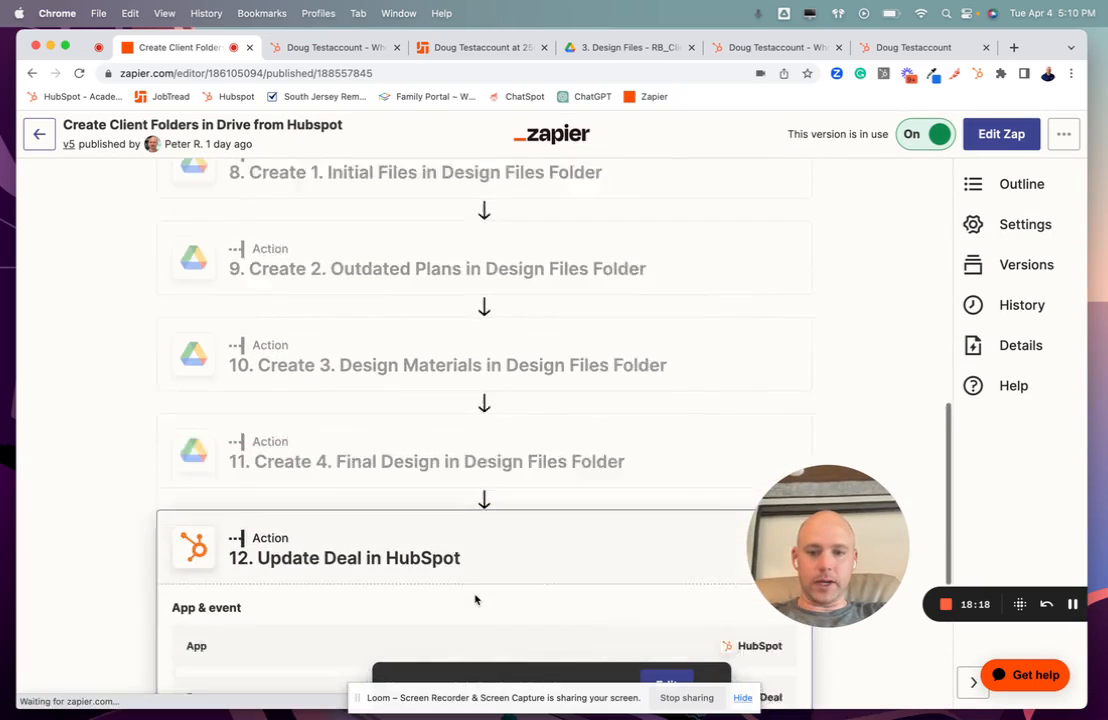
scroll(475, 598, "down", 10)
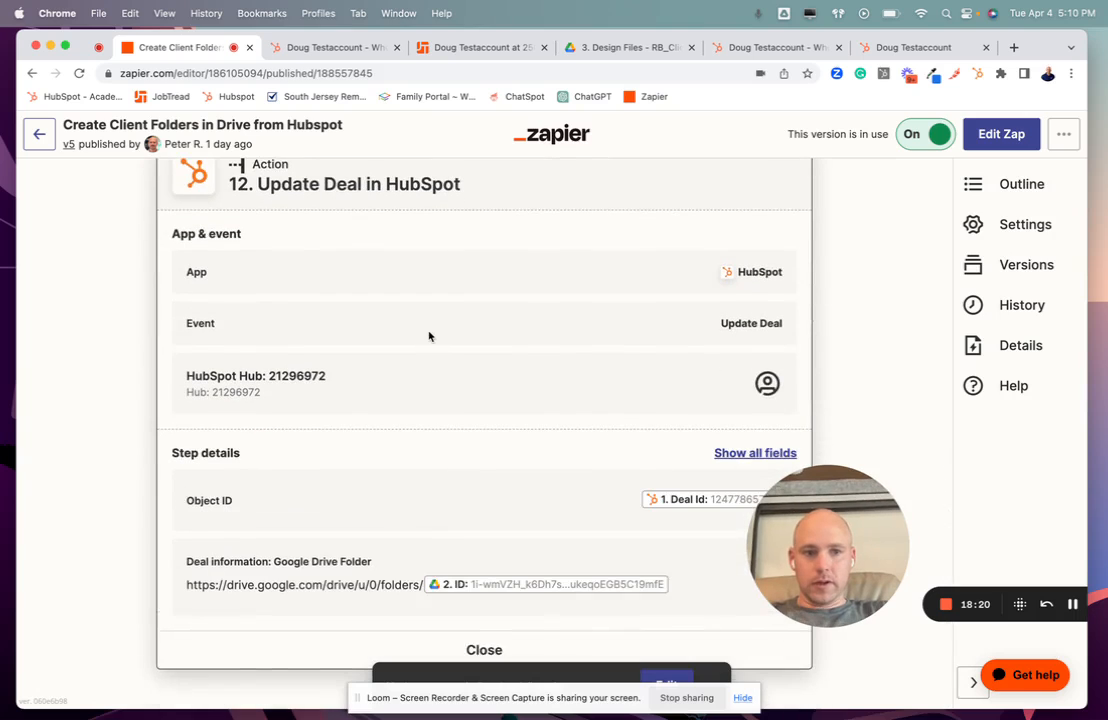
scroll(429, 337, "down", 1)
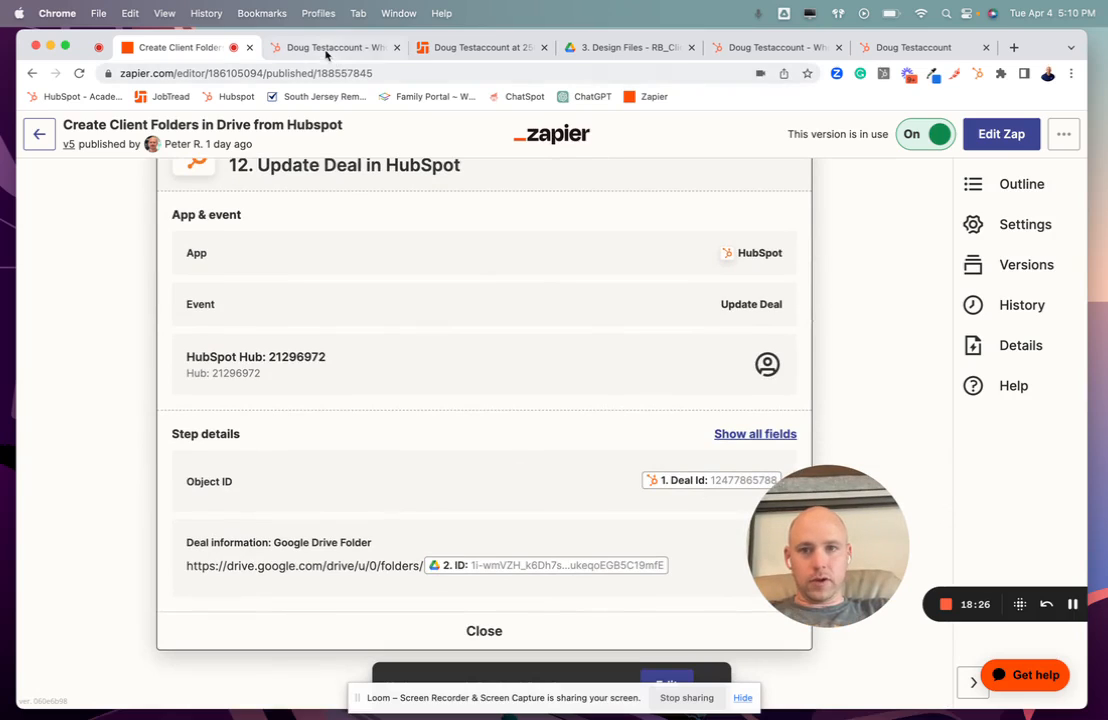
left_click(283, 47)
scroll(211, 400, "down", 3)
scroll(212, 470, "down", 2)
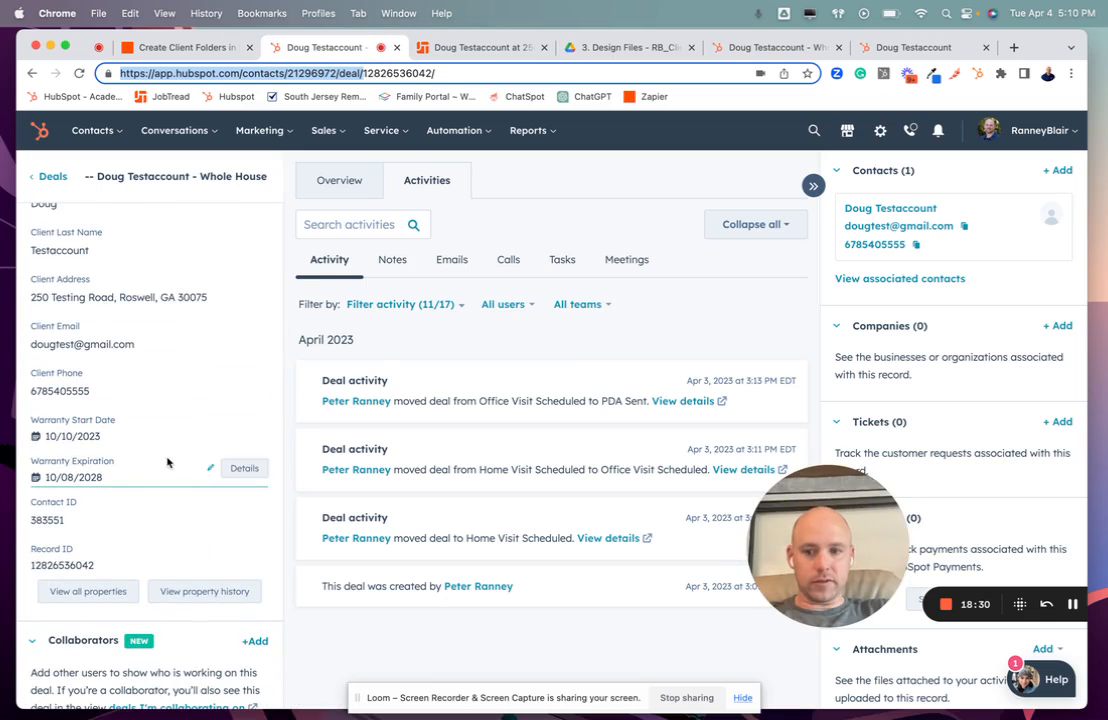
left_click_drag(96, 565, 28, 565)
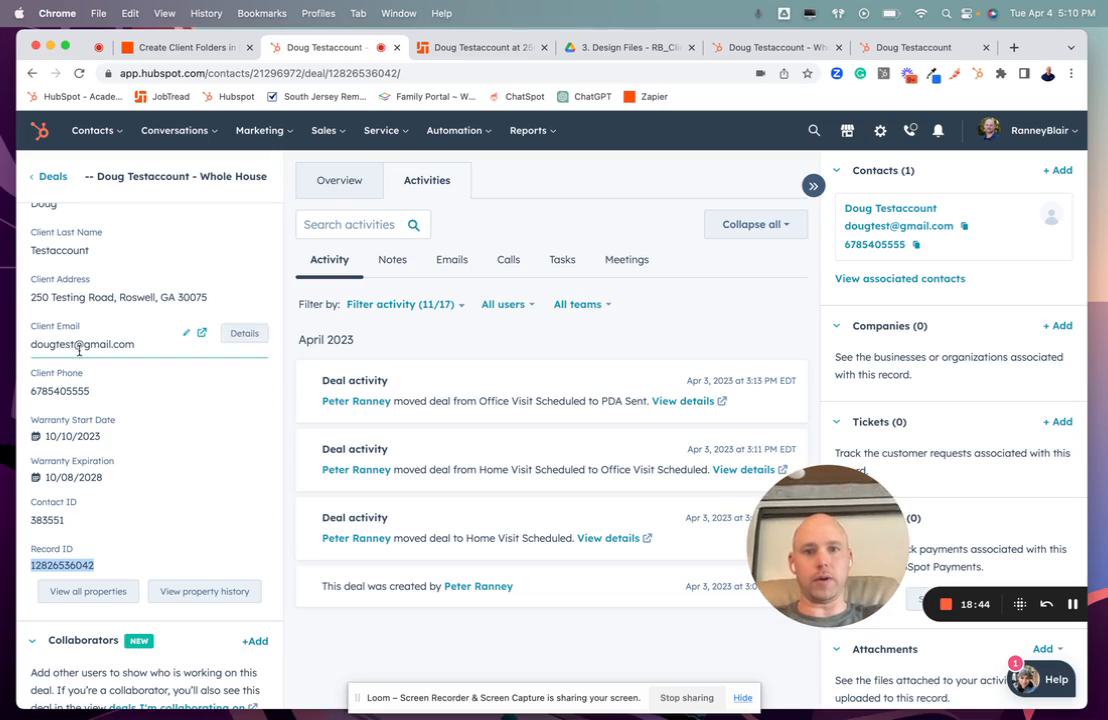
Check how Zapier's Update Deal action builds the Google Drive Folder URL, and view the matching folder link on the JobTread job
left_click(170, 47)
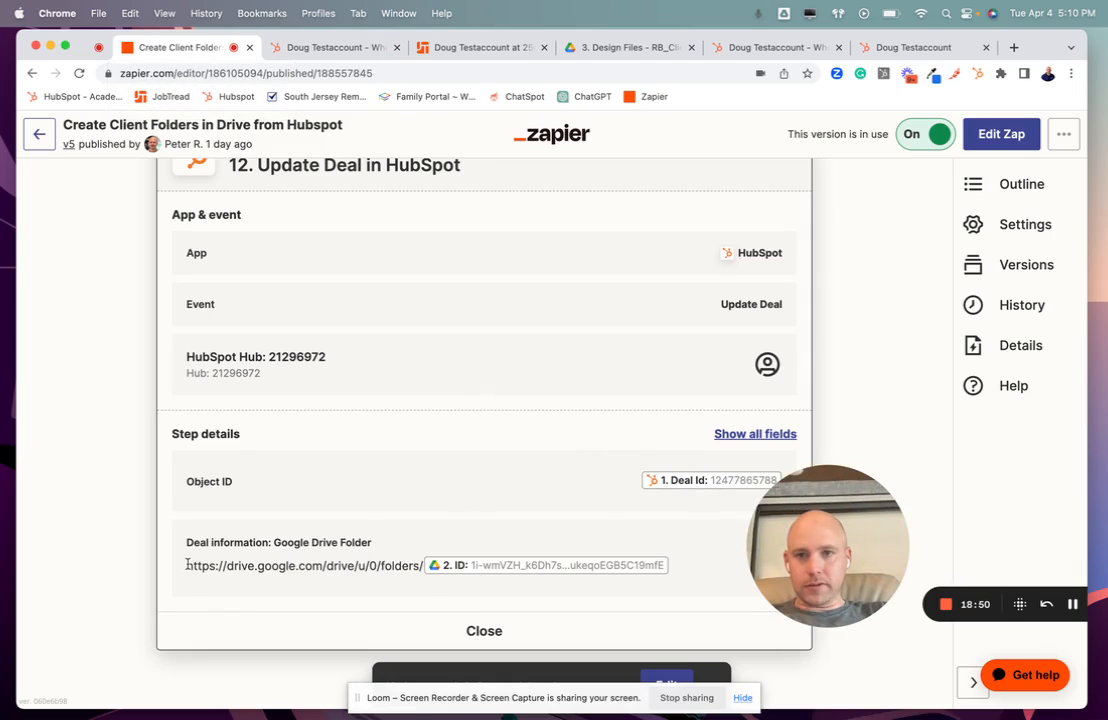
left_click_drag(187, 566, 418, 569)
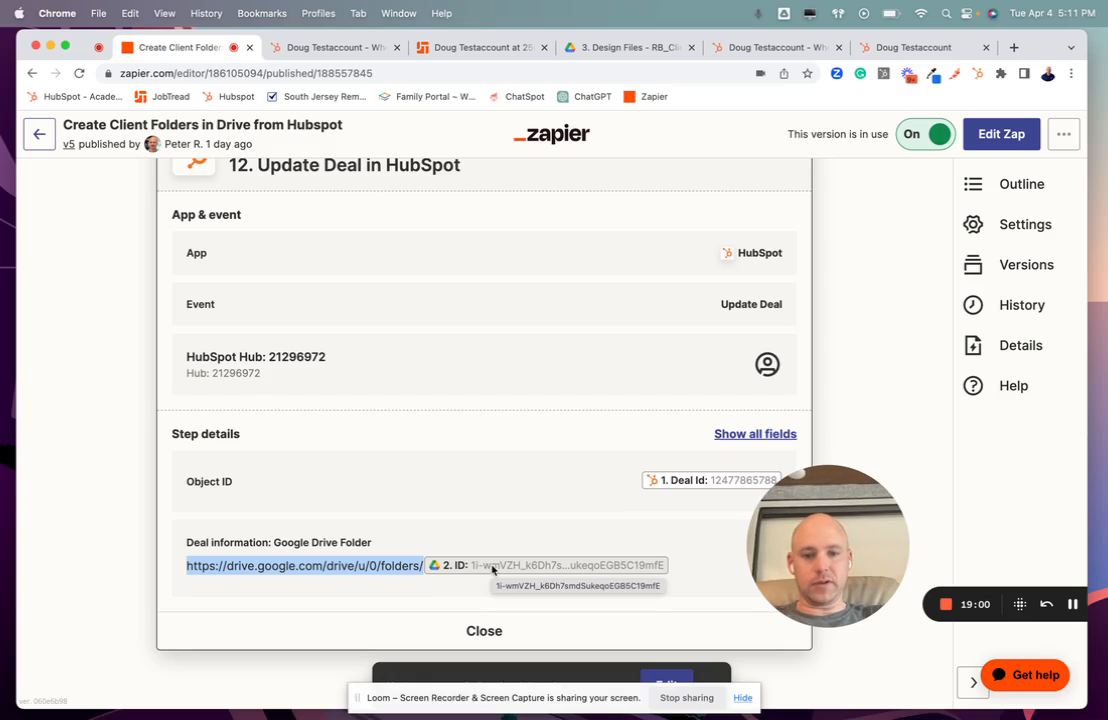
scroll(492, 569, "up", 15)
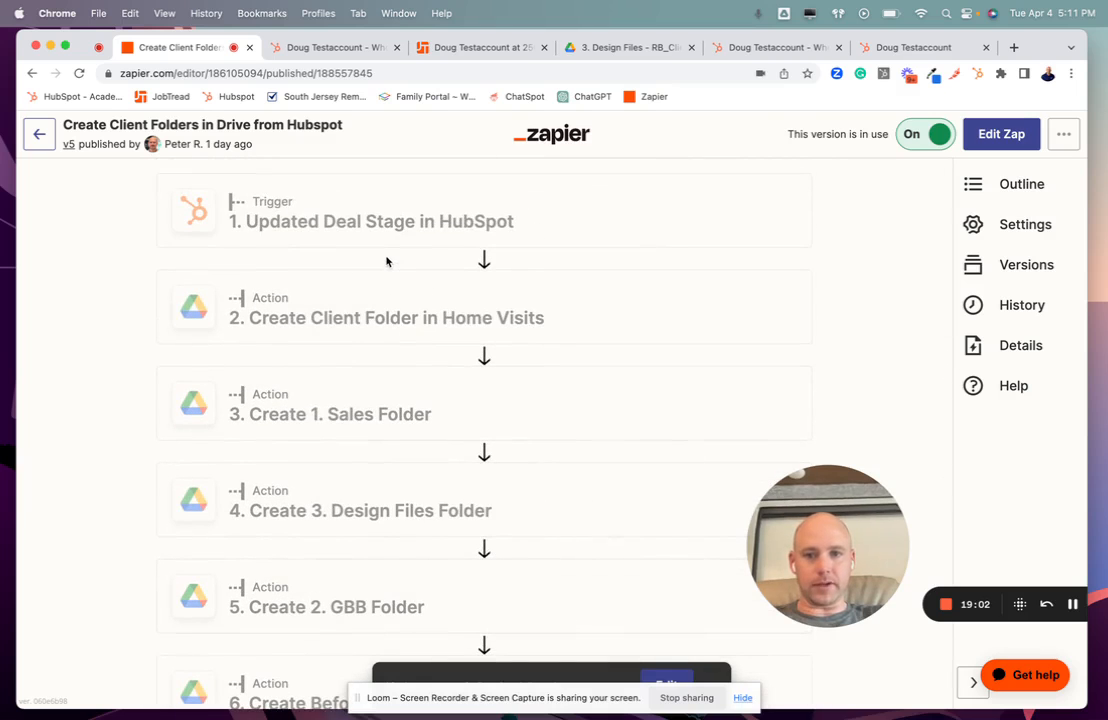
scroll(480, 343, "down", 15)
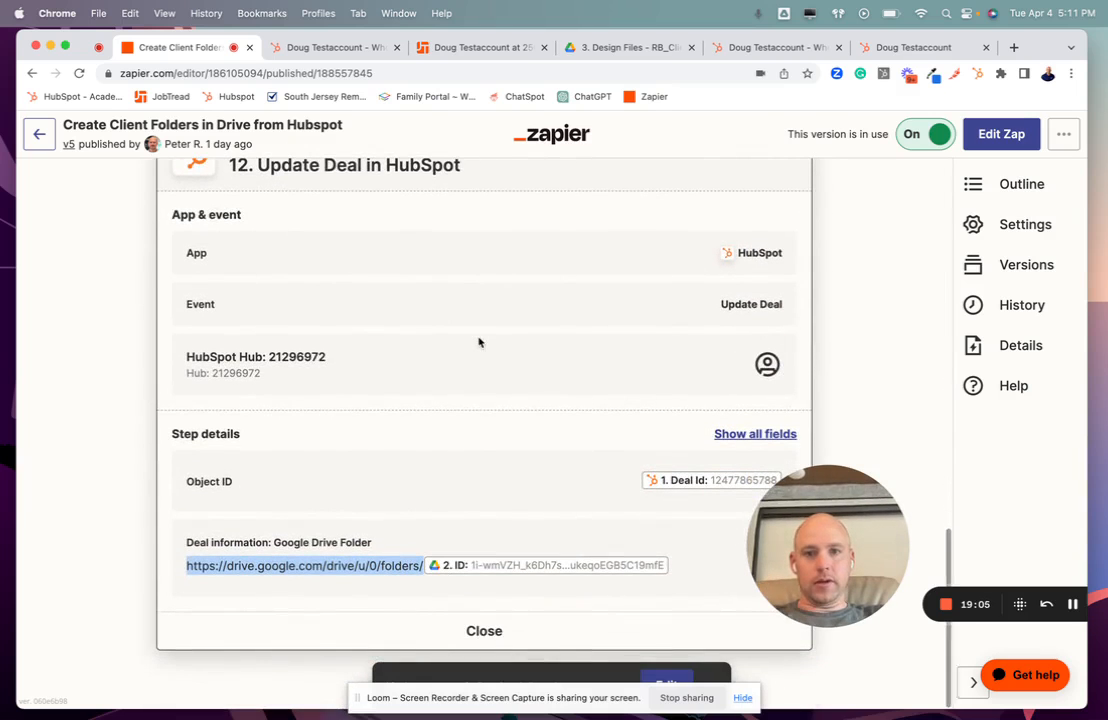
left_click(457, 48)
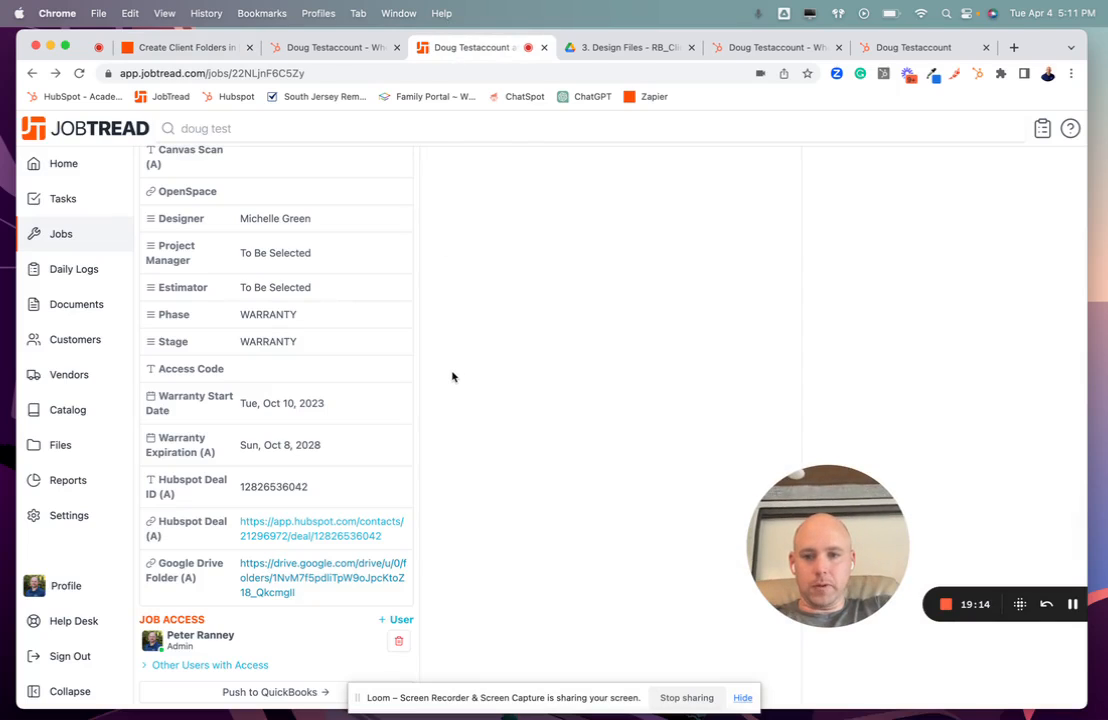
left_click_drag(815, 555, 604, 428)
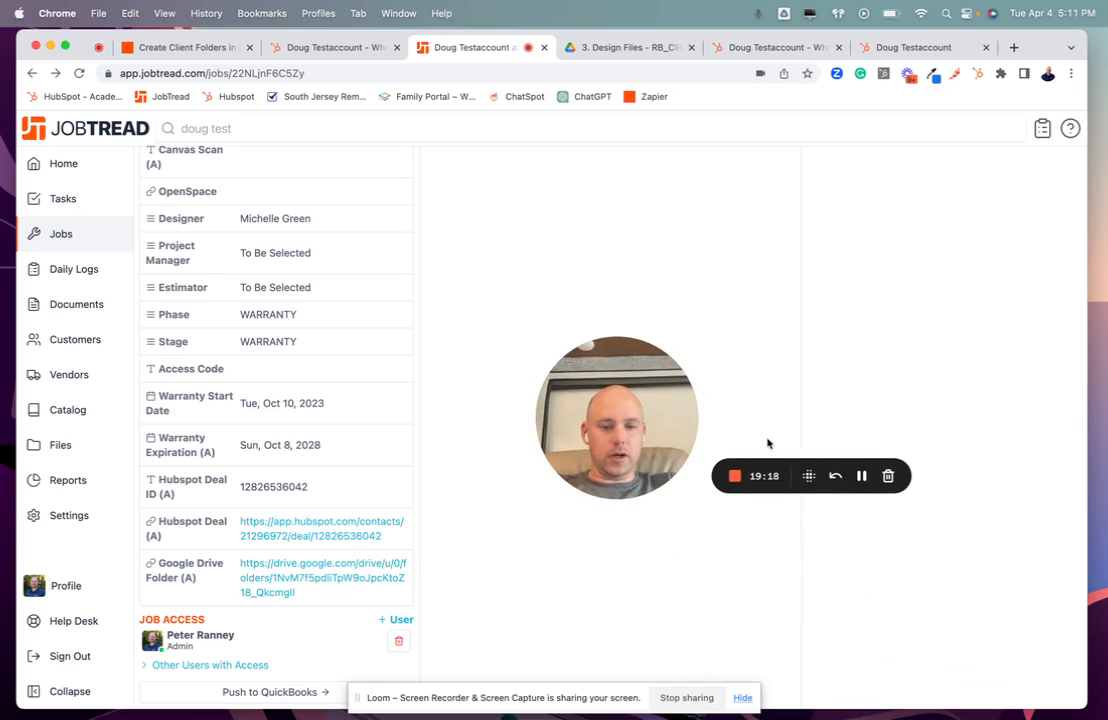